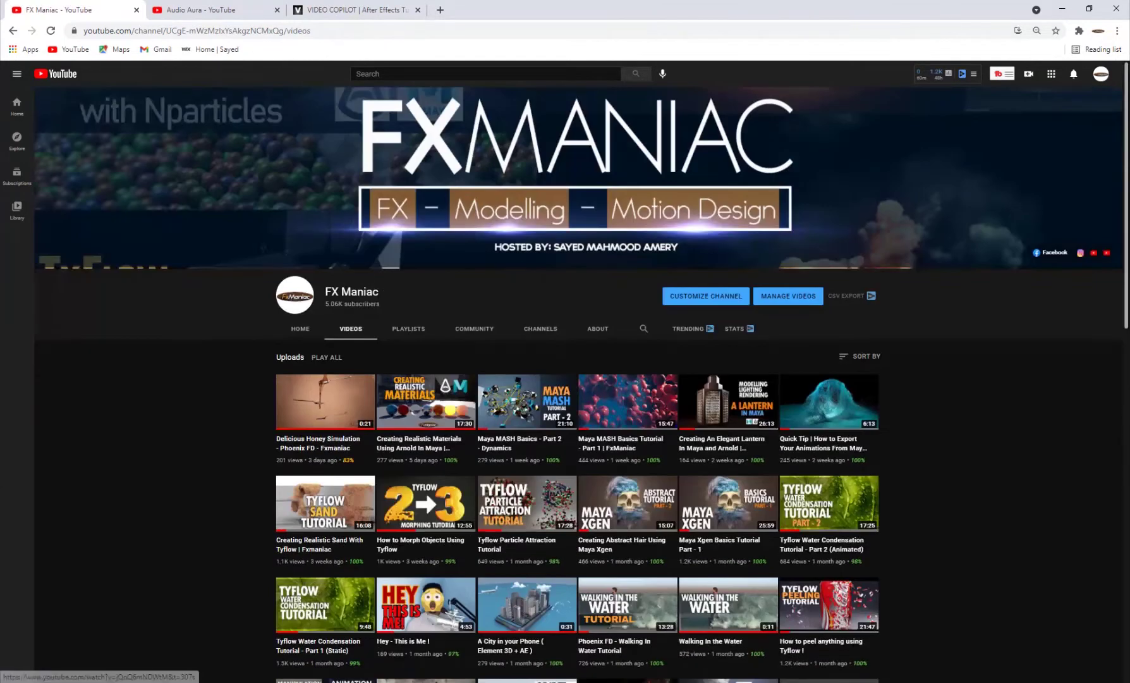
Step: Browse the uploaded videos on the FX Maniac YouTube channel
left_click_drag(383, 302, 323, 300)
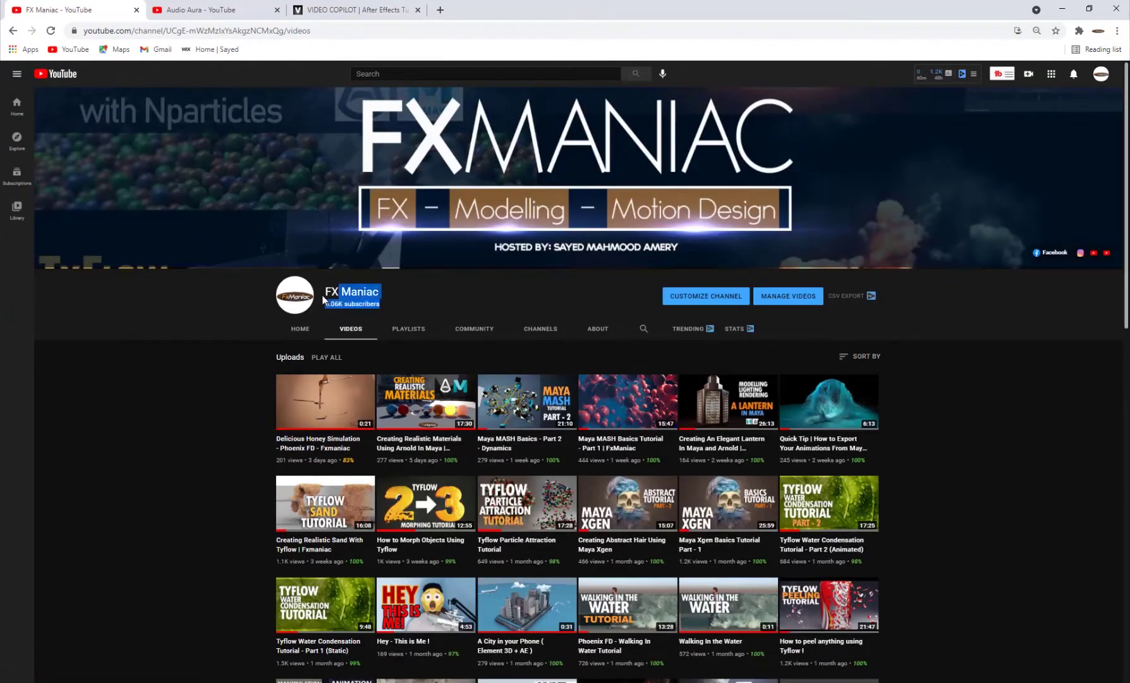
left_click(387, 299)
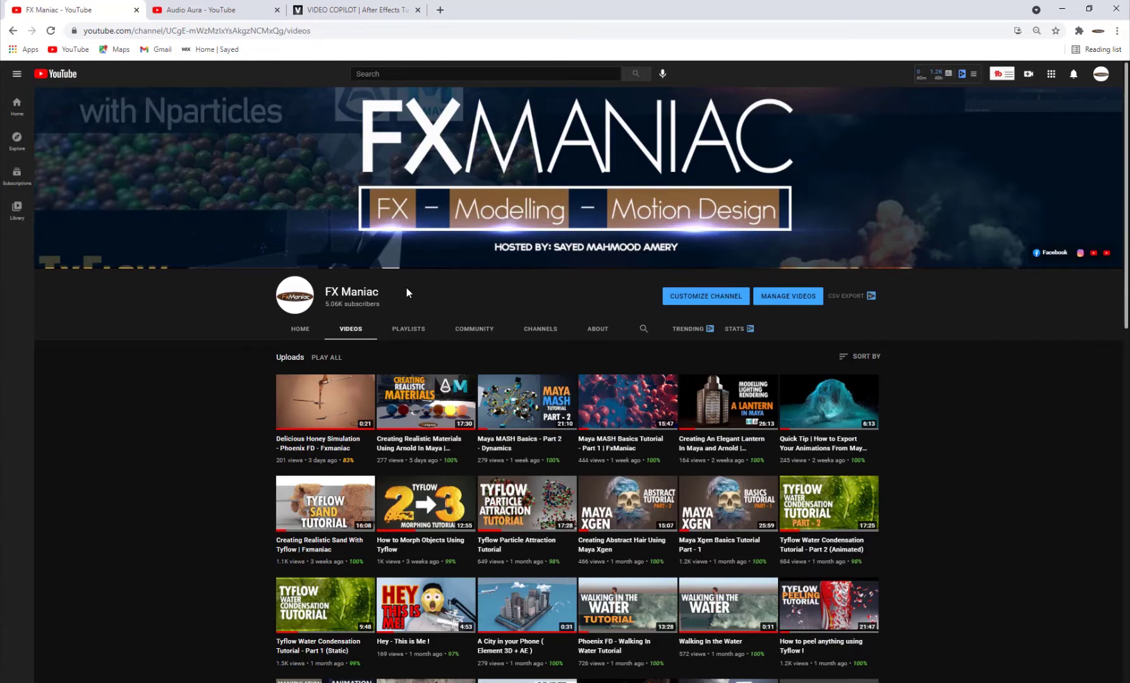
scroll(442, 386, "down", 7)
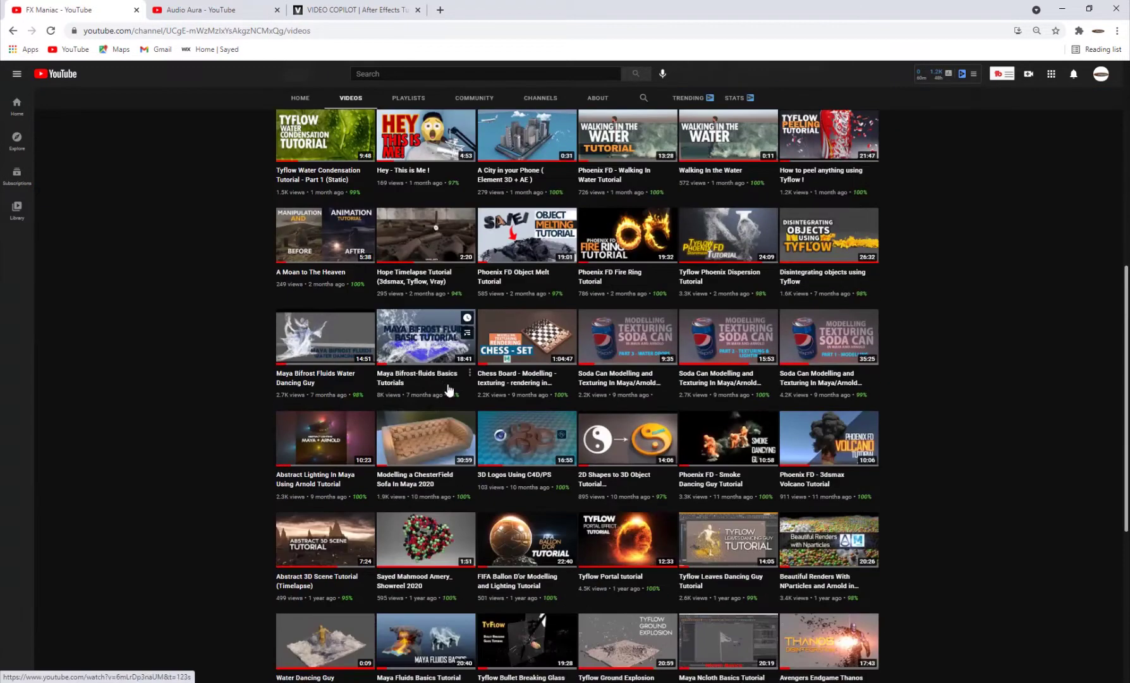
scroll(441, 386, "up", 7)
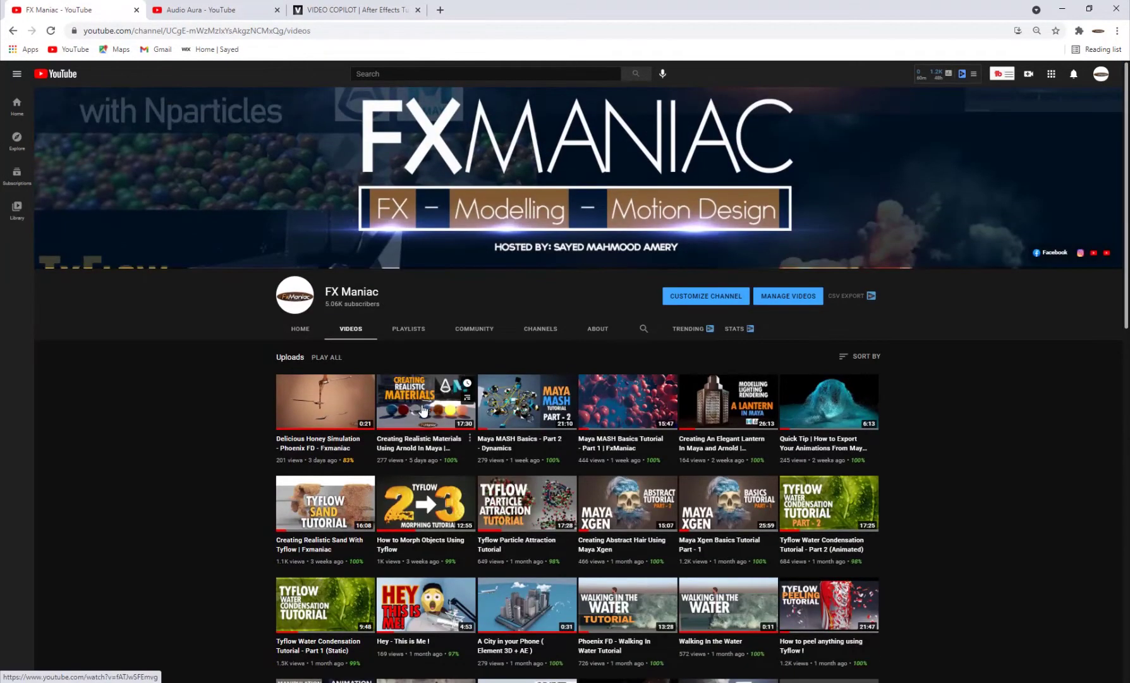
mouse_move(423, 410)
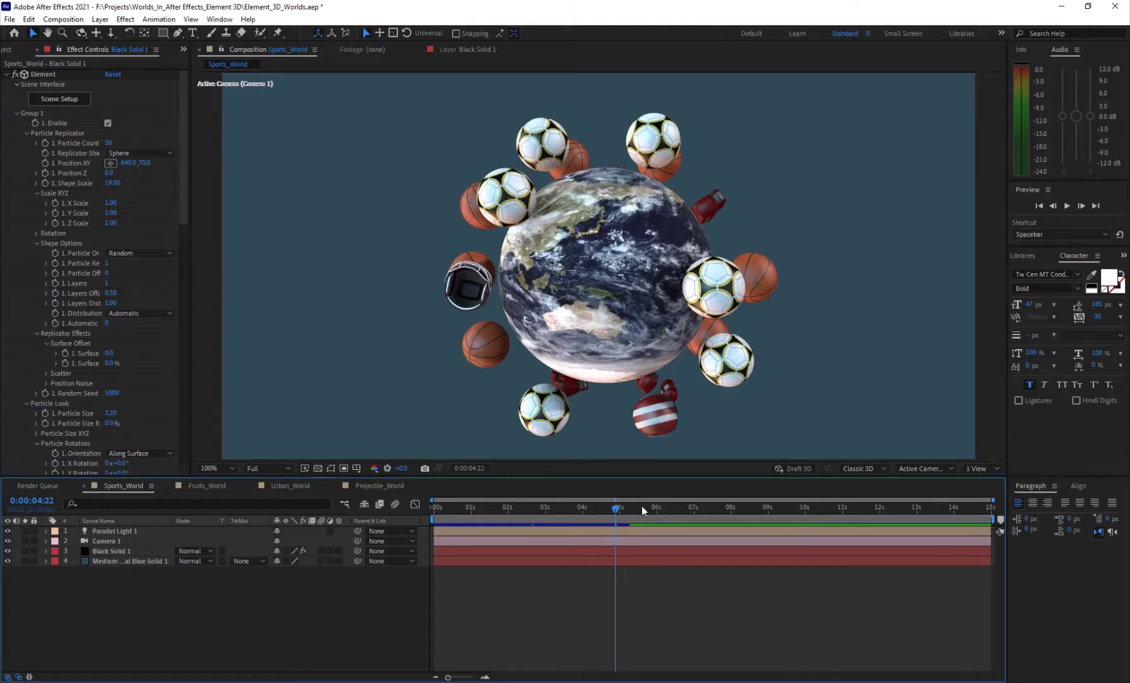
Step: Preview the Sports_World composition from its first frame and play the Fruits_World composition
left_click_drag(643, 510, 426, 519)
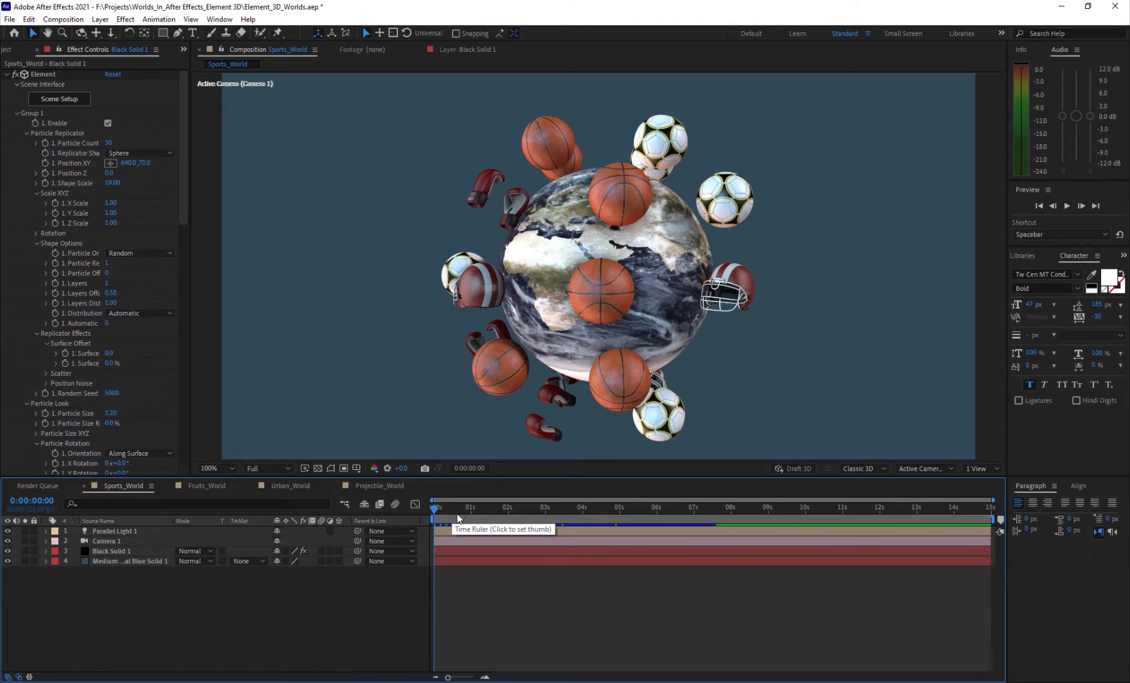
key("space")
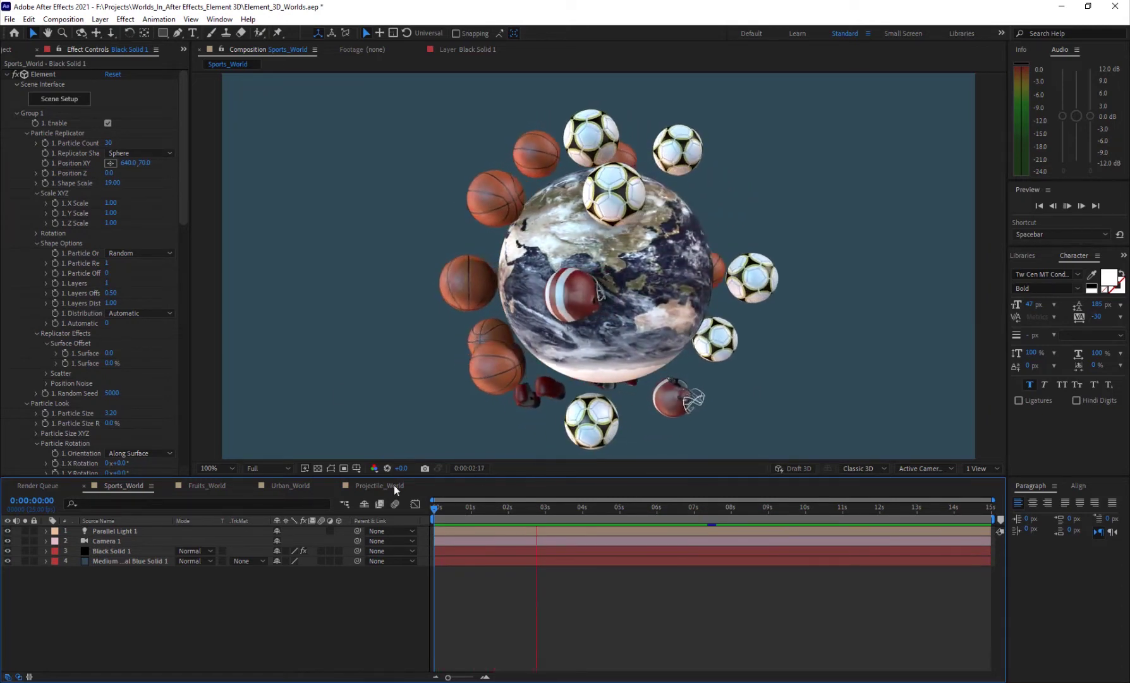
key("space")
left_click(206, 486)
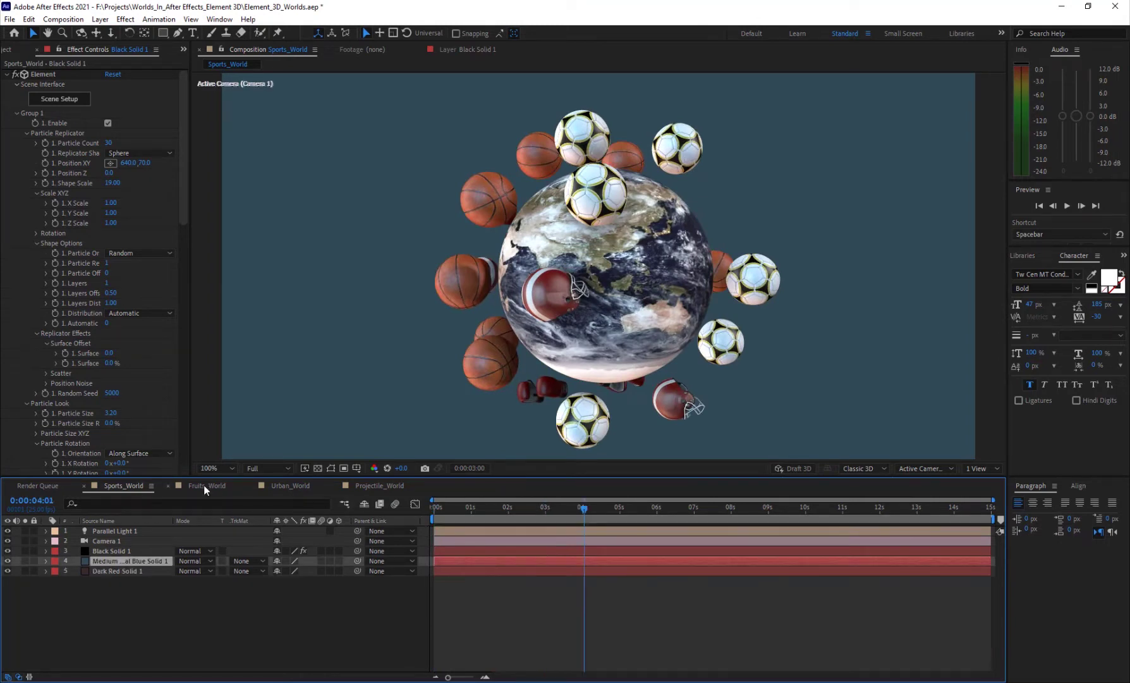
key("space")
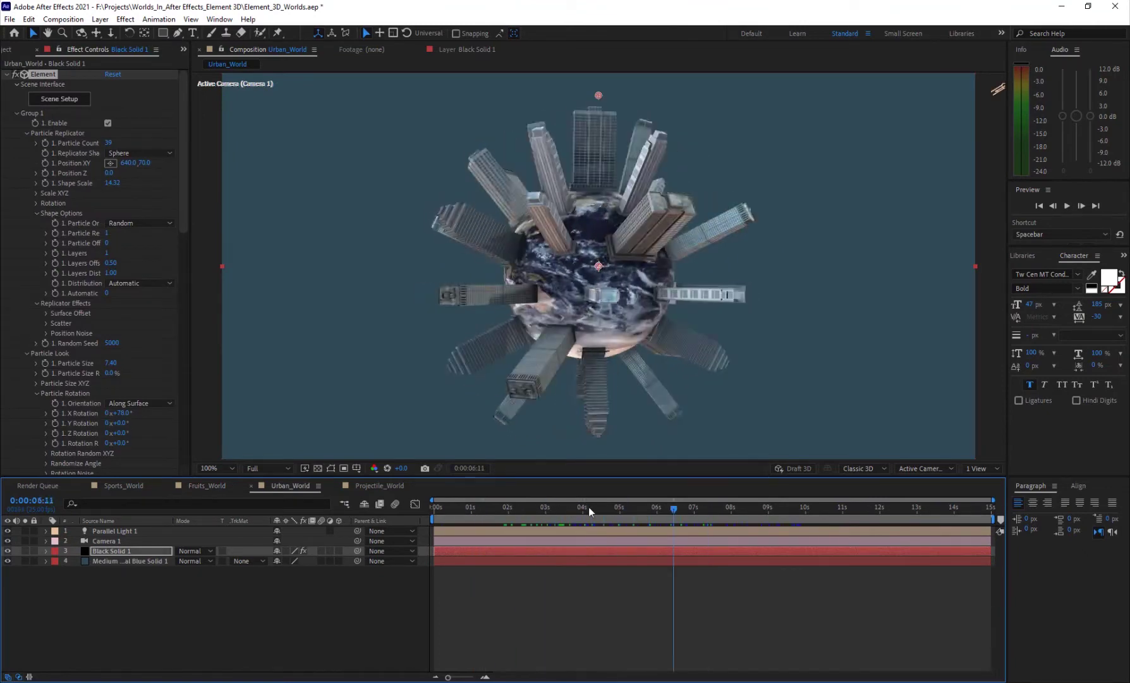
Step: Raise Group 1's particle count to about 52 in the Urban_World composition and preview the building-covered globe
left_click(519, 508)
left_click_drag(512, 509, 549, 509)
left_click_drag(107, 143, 115, 143)
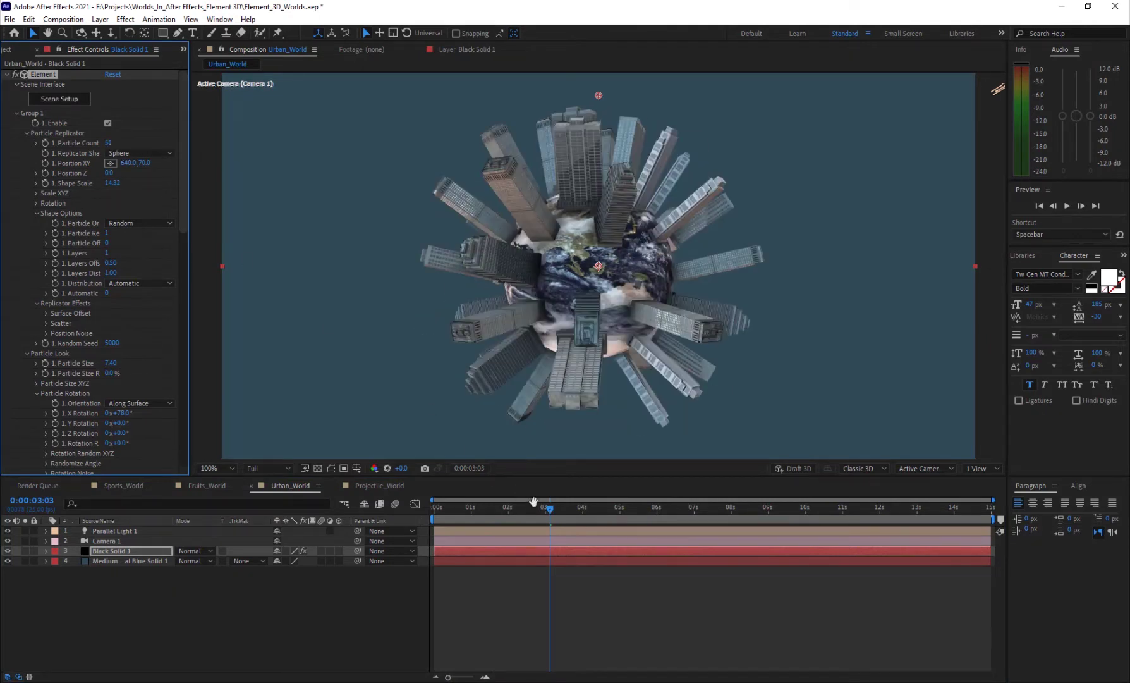
key("space")
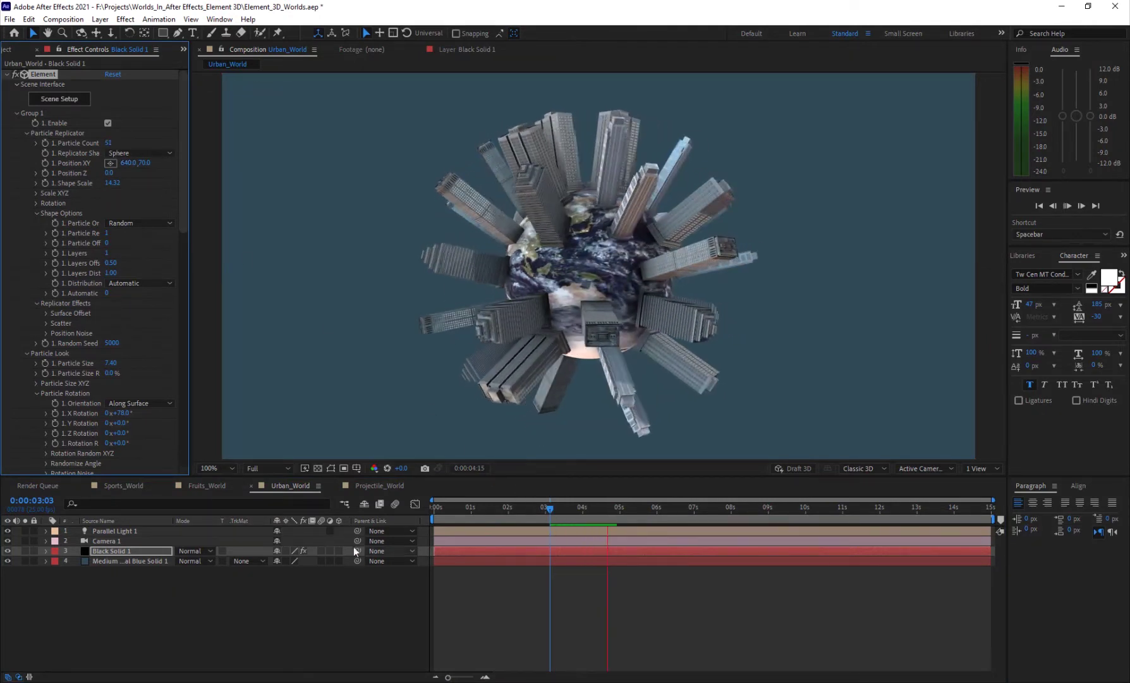
key("space")
Step: Preview the Projectile_World composition and scrub back towards its beginning
left_click(379, 485)
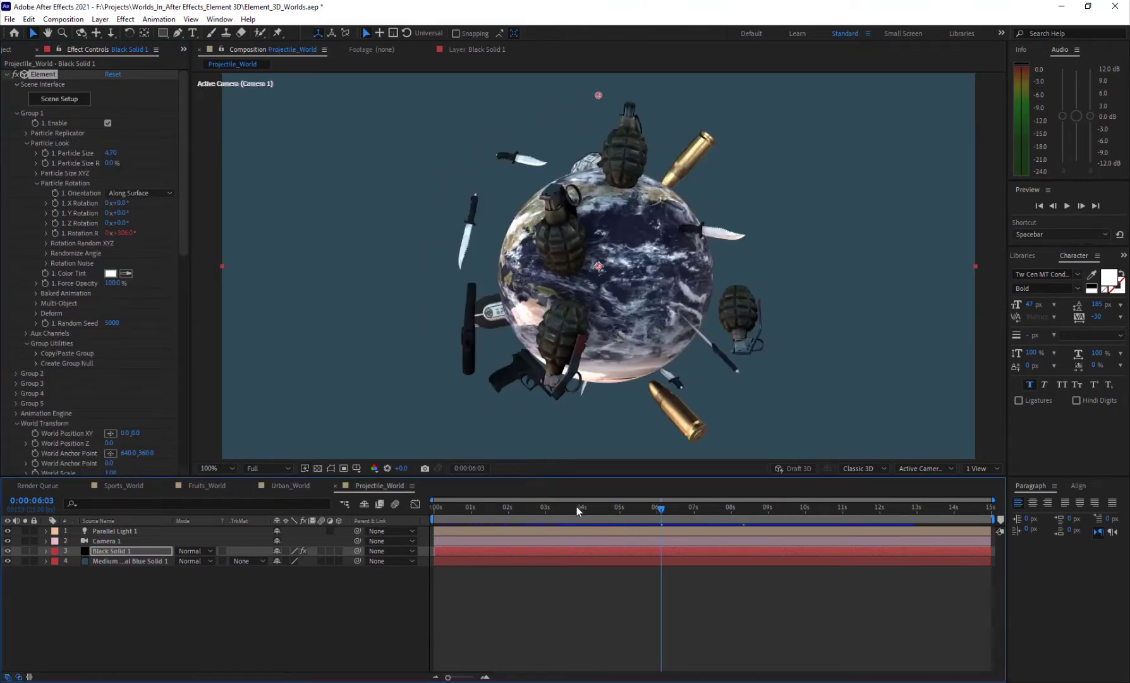
left_click(533, 507)
key("space")
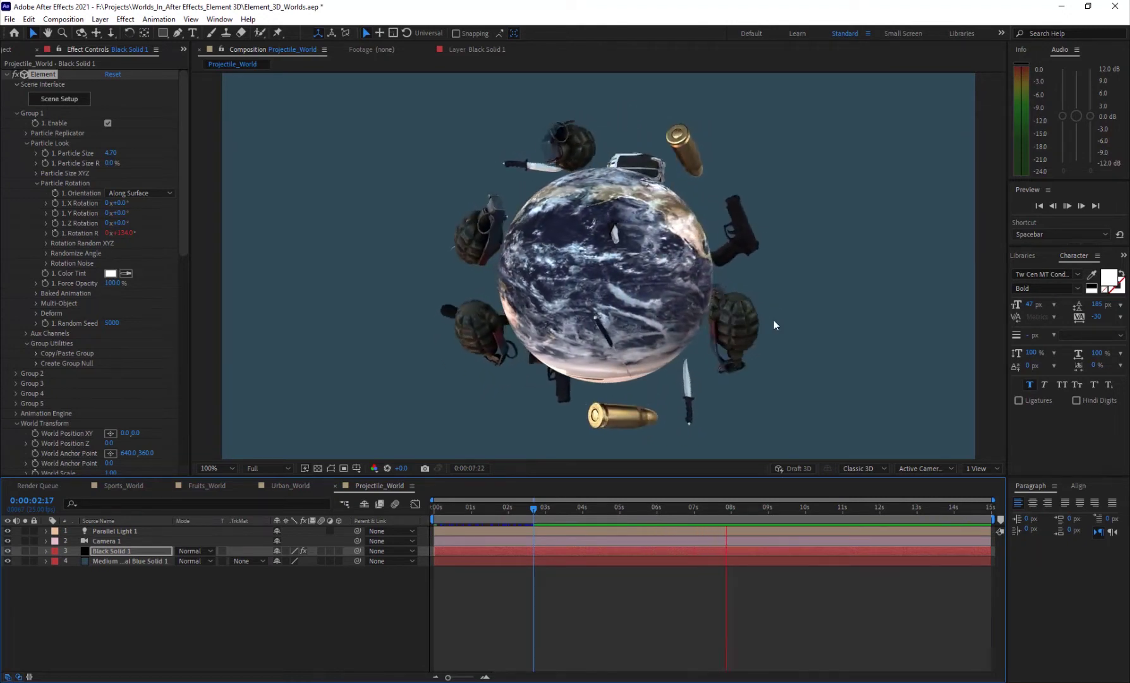
left_click_drag(526, 513, 477, 510)
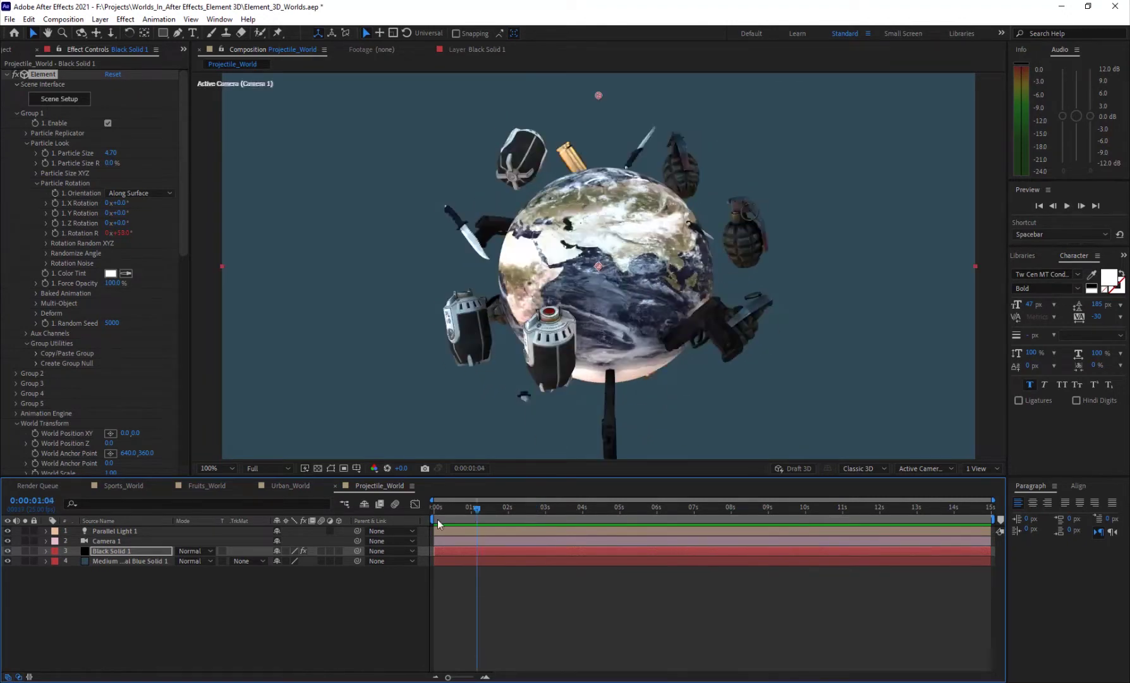
Step: Create a new 1280 x 720, 25 fps, 15-second composition named Worlds
left_click(12, 50)
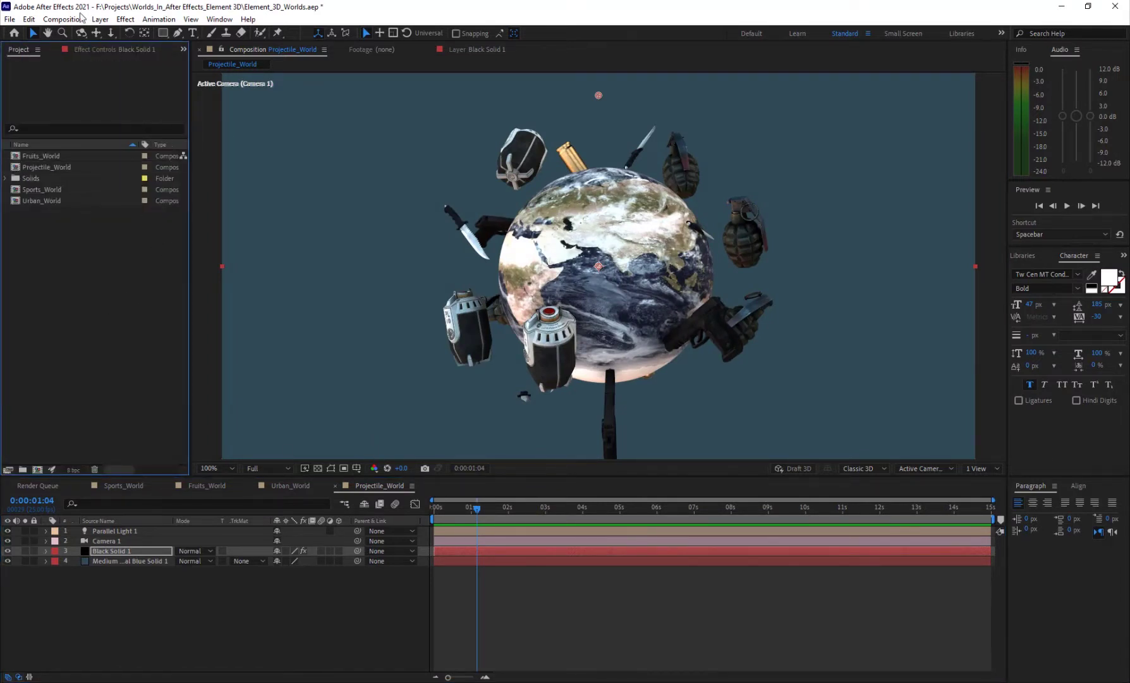
left_click(63, 19)
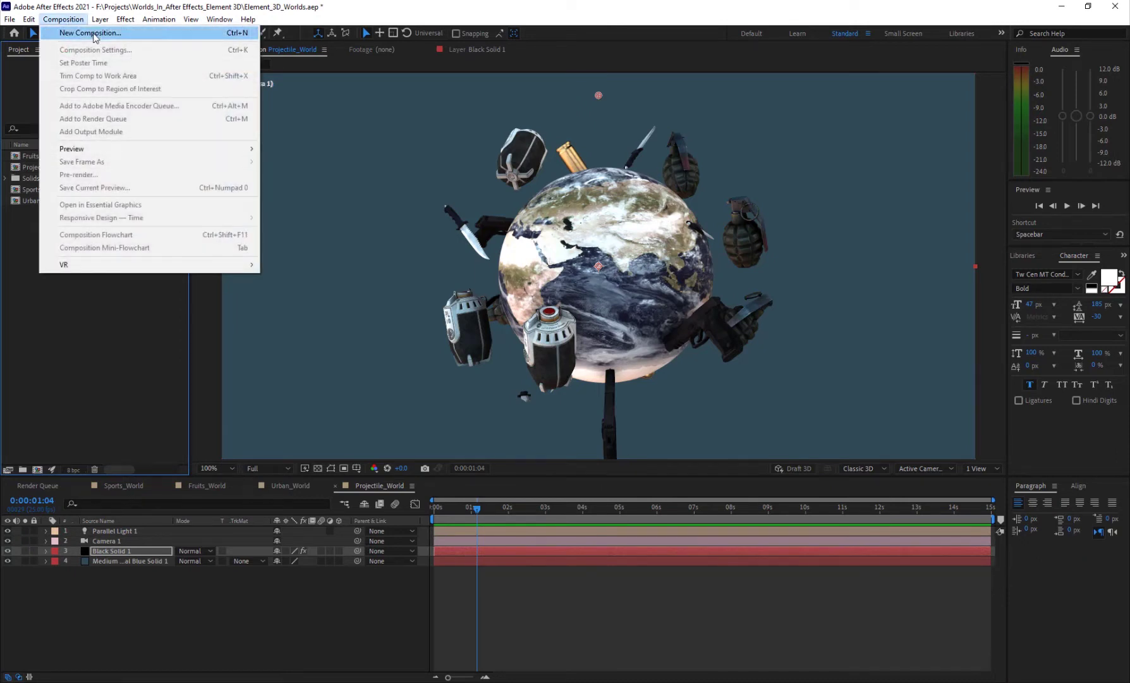
left_click(93, 34)
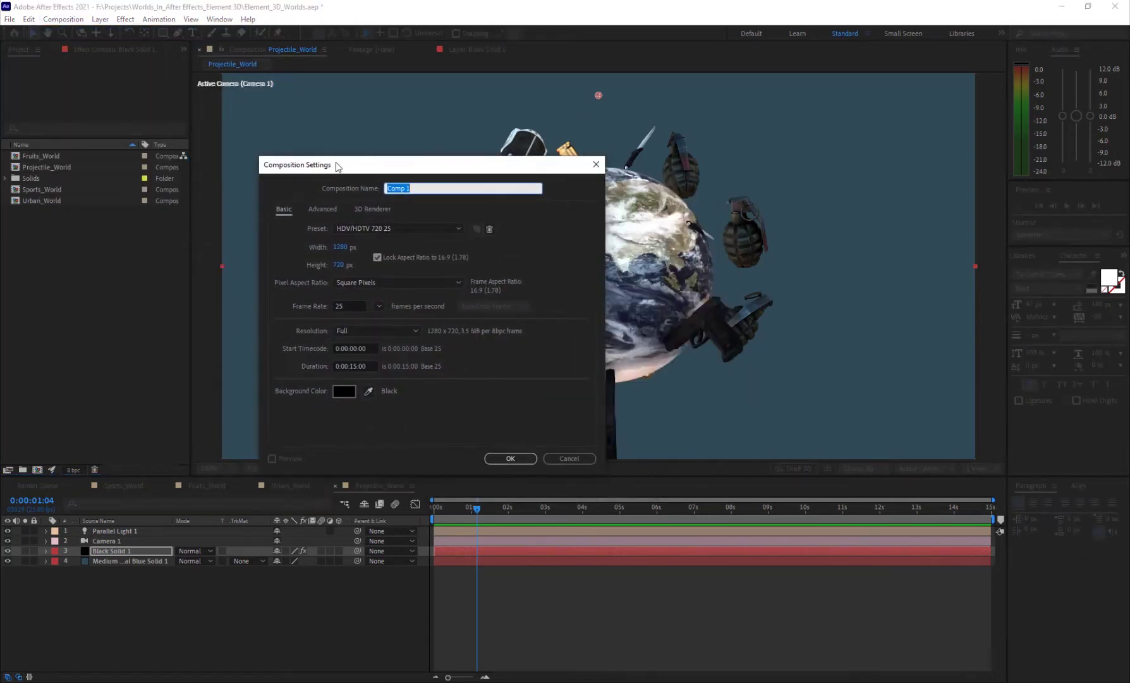
type("Worlds")
key("Return")
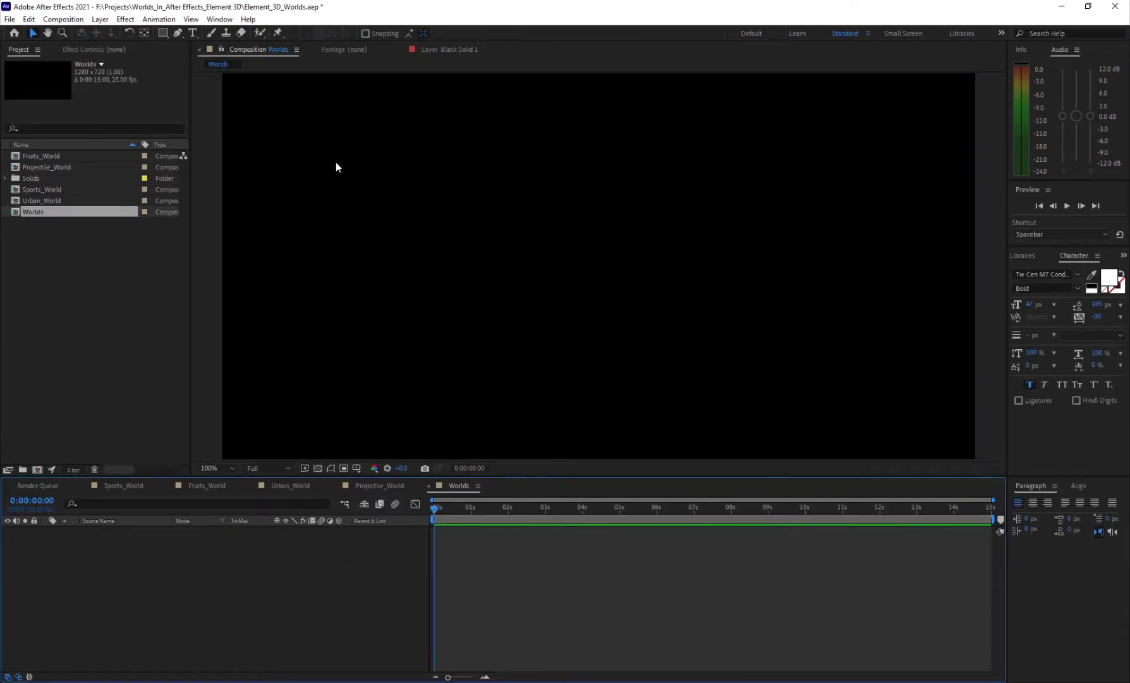
Step: Add a composition-sized solid layer named World to the Worlds composition
key("ctrl+y")
key("Escape")
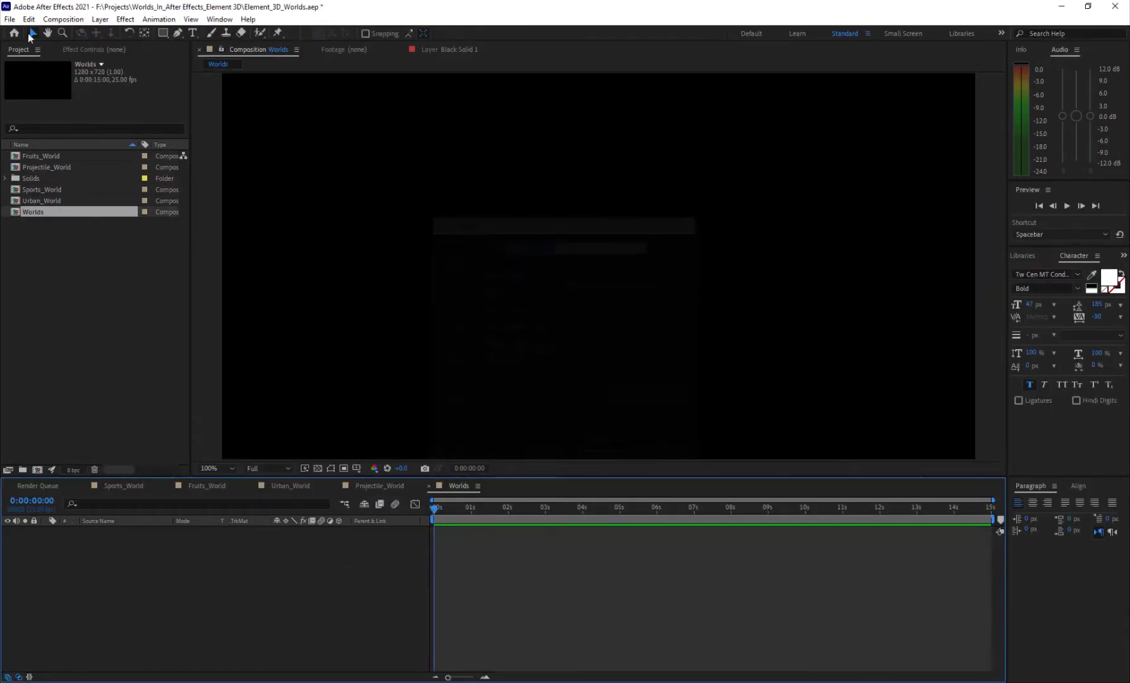
left_click(100, 19)
mouse_move(127, 32)
left_click(304, 46)
type("World")
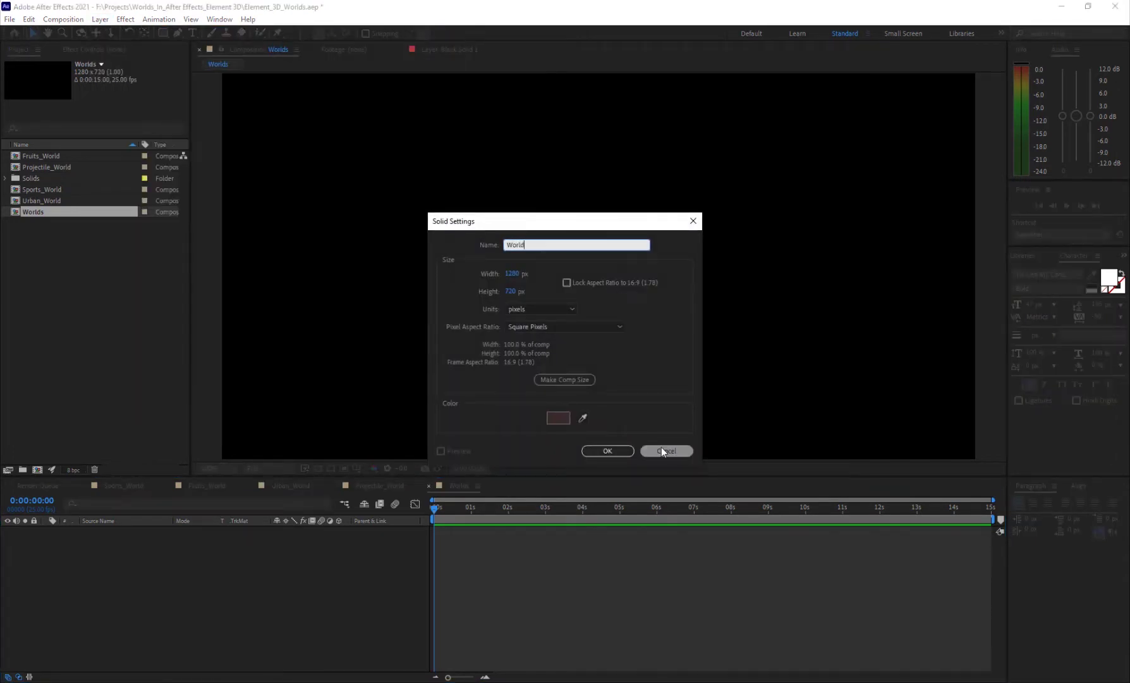
key("Return")
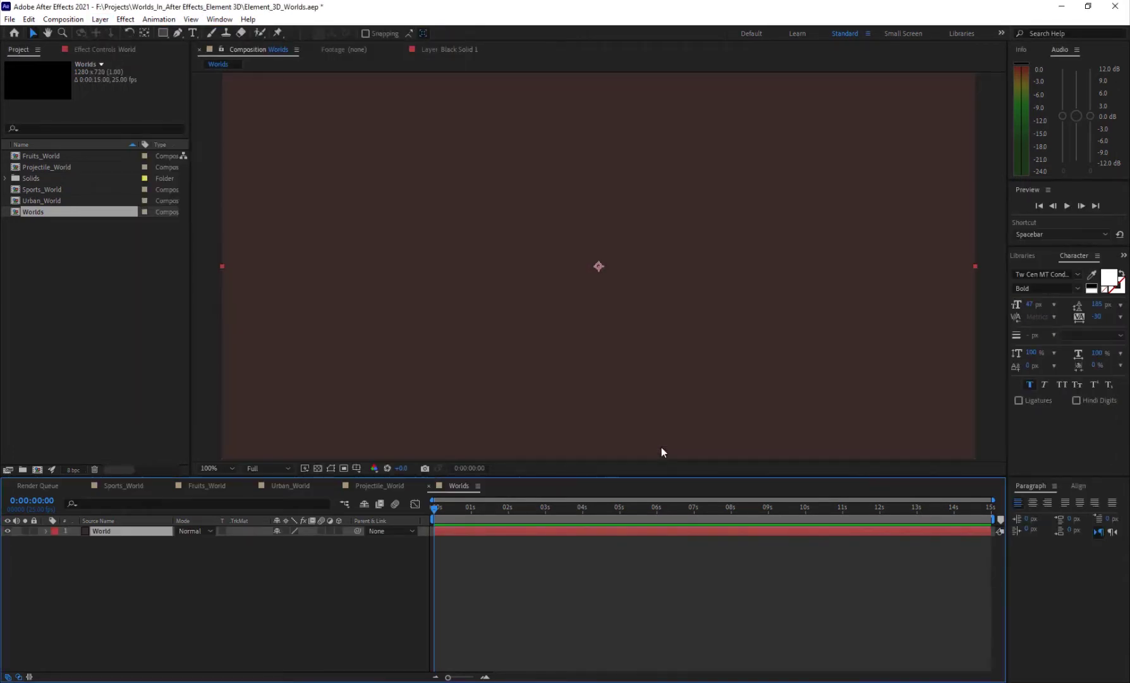
Step: Apply the Video Copilot Element effect to the World solid
left_click(125, 19)
mouse_move(212, 405)
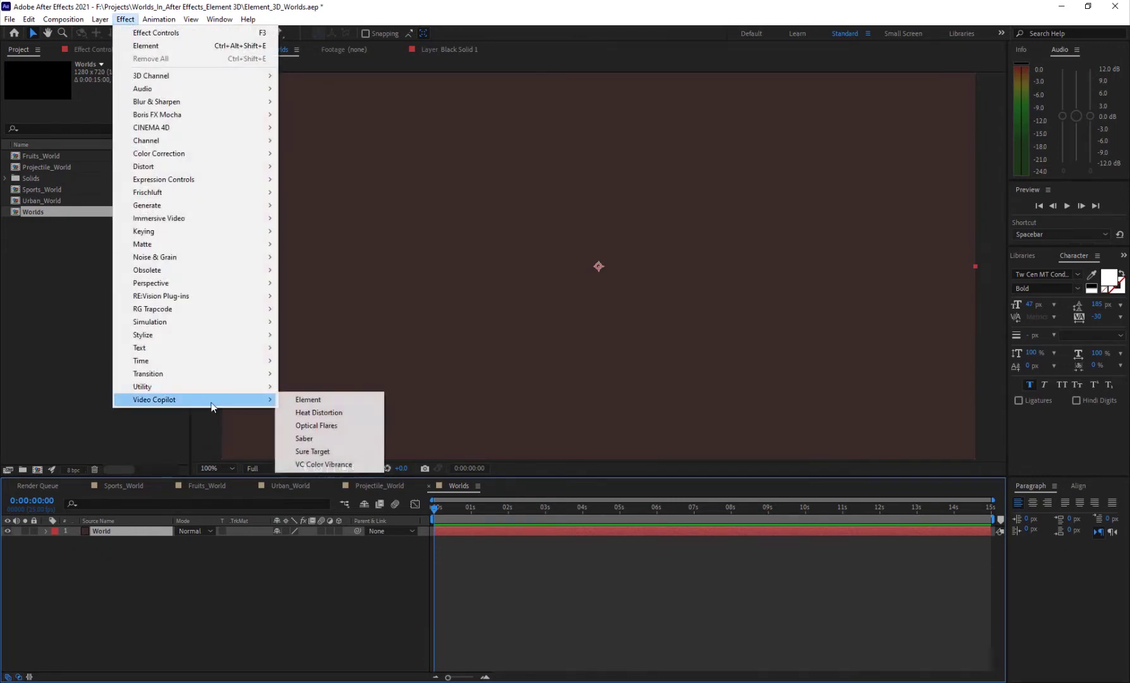
left_click(351, 399)
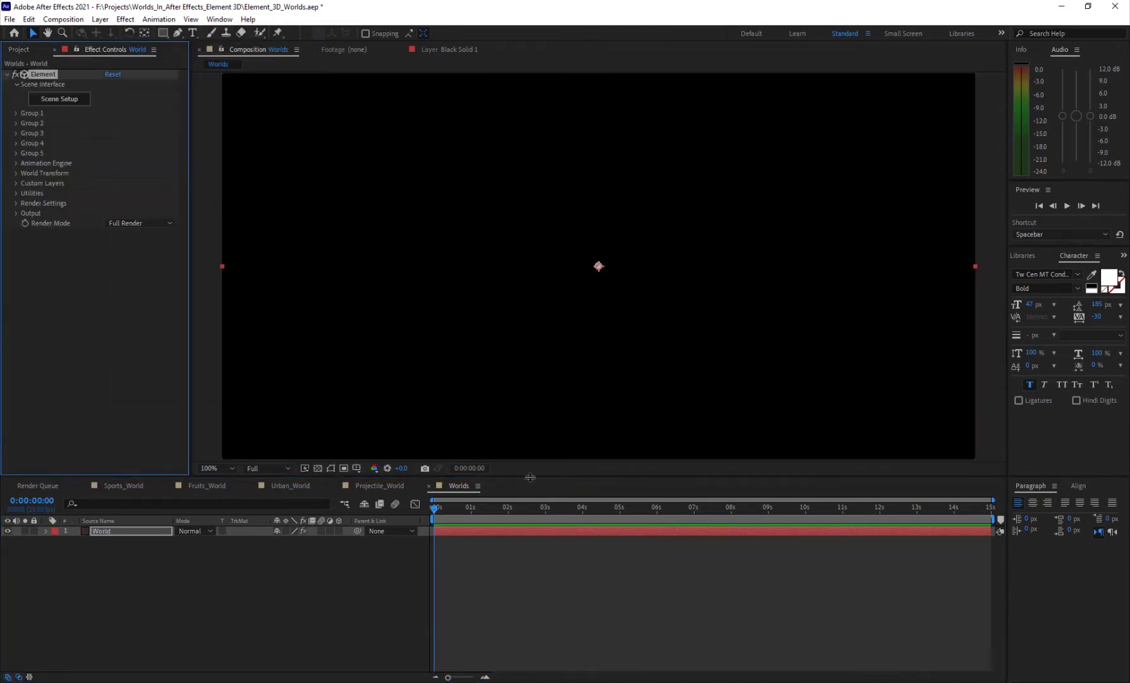
Step: Switch to the browser to view Video Copilot's Ultra 3D Earth page with the Earth textures download, and return to After Effects
left_click(482, 676)
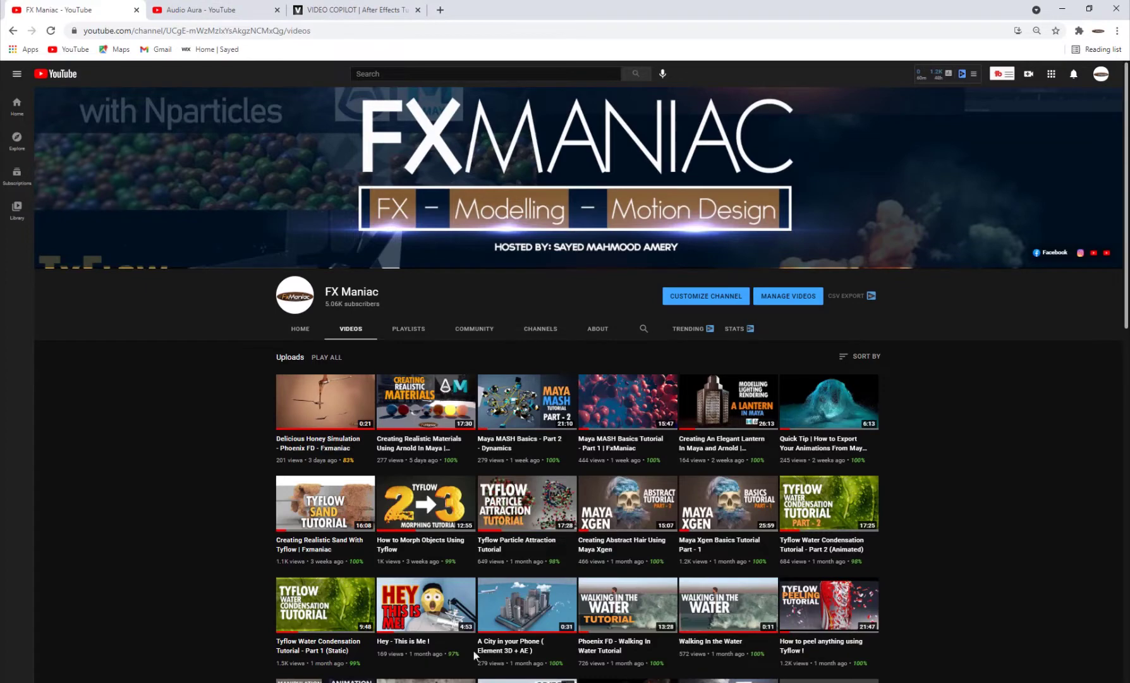
left_click(329, 13)
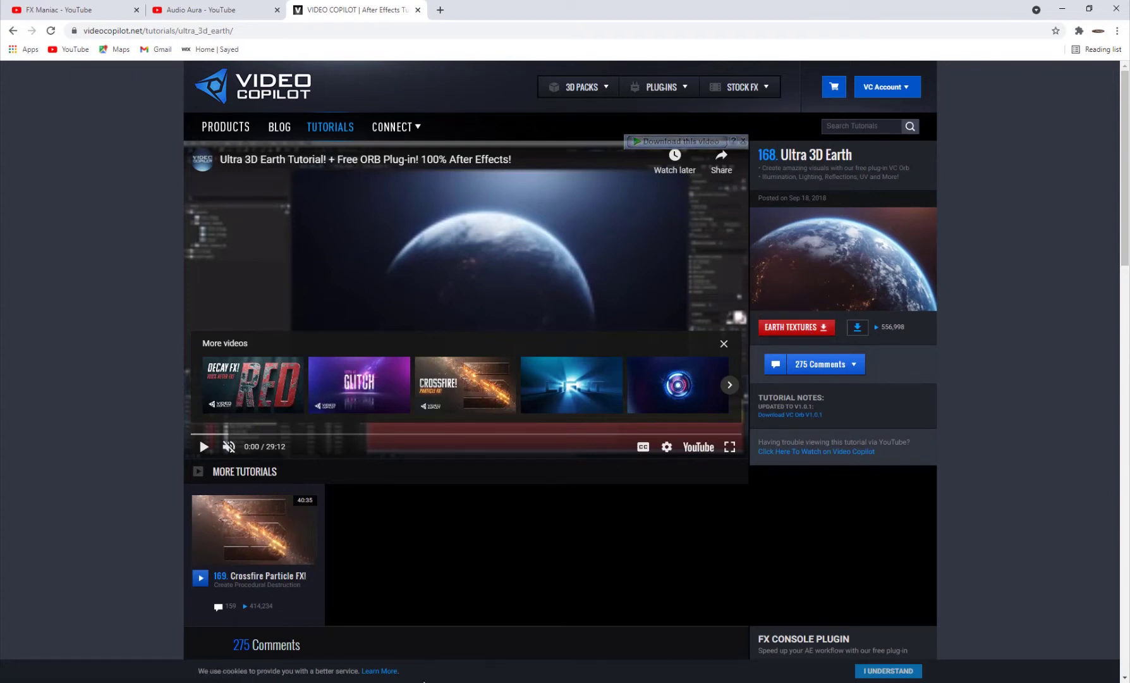
left_click(423, 634)
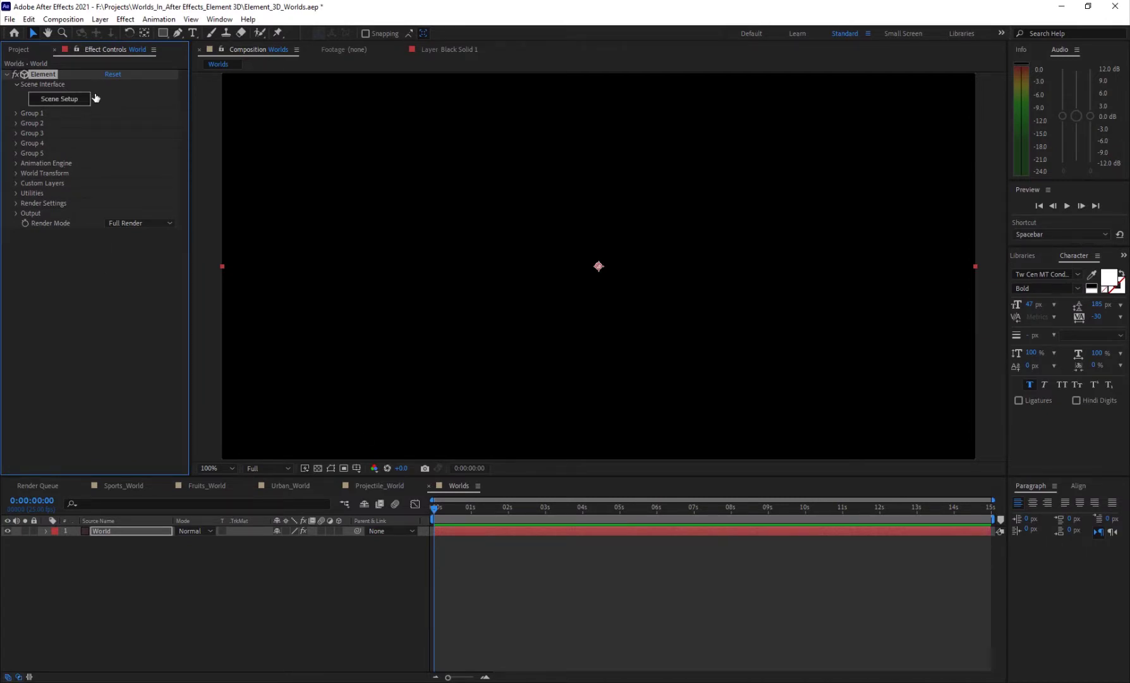
Step: Open Element's Scene Setup and create a sphere primitive
left_click(75, 99)
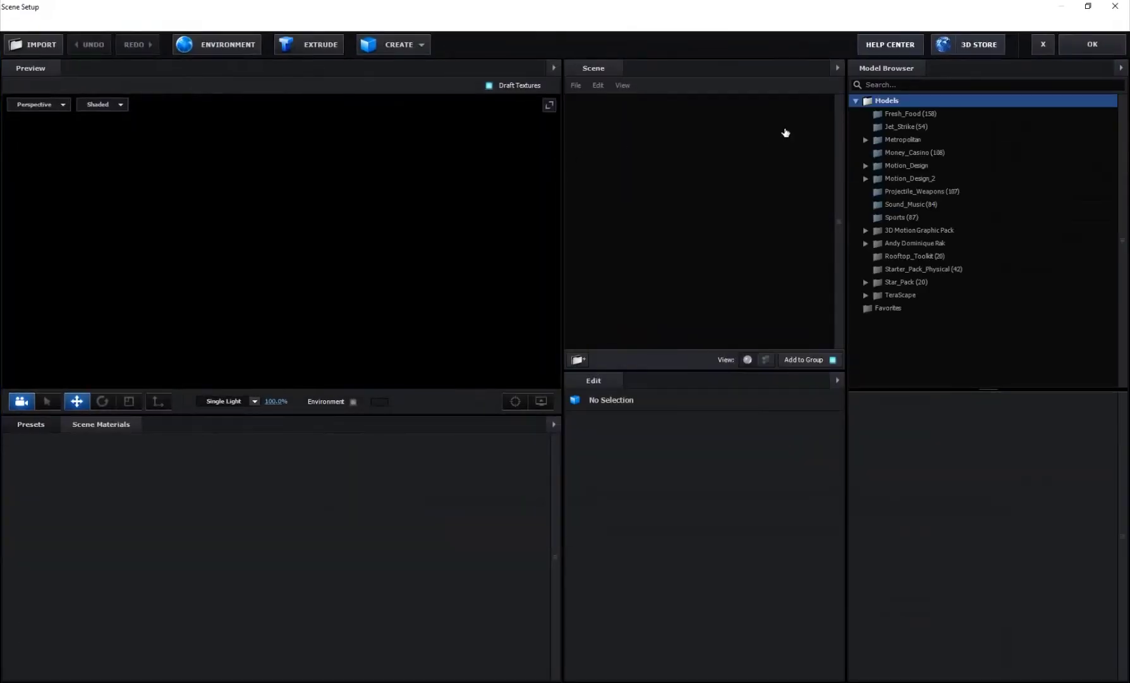
left_click(421, 49)
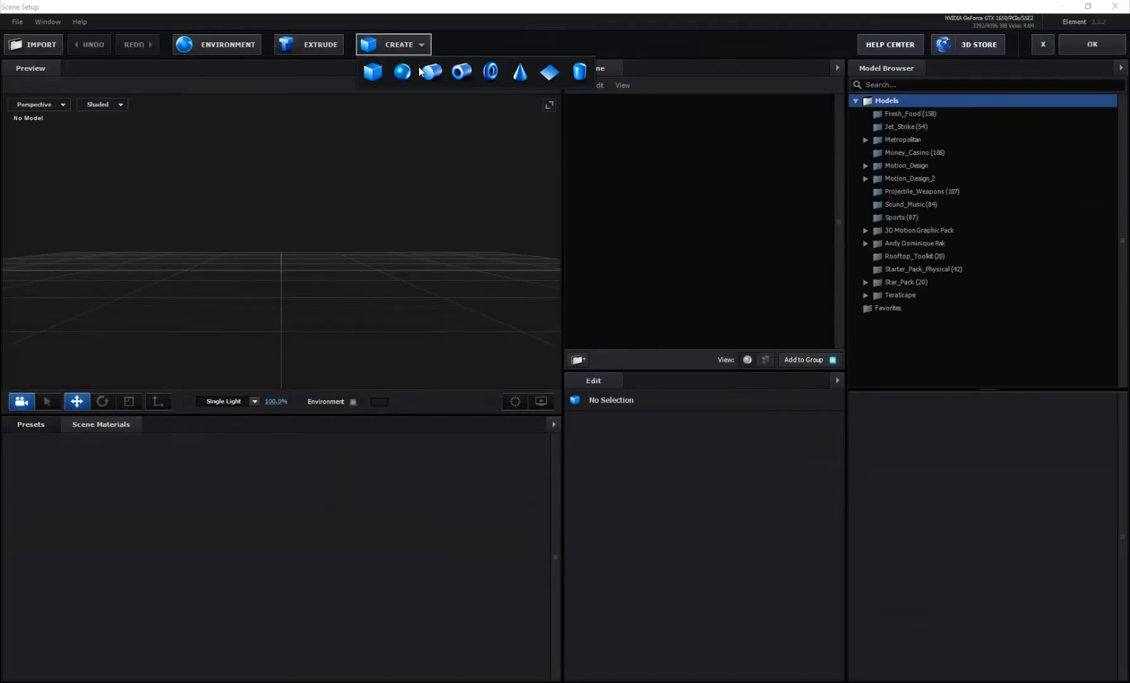
left_click(407, 74)
scroll(255, 283, "up", 5)
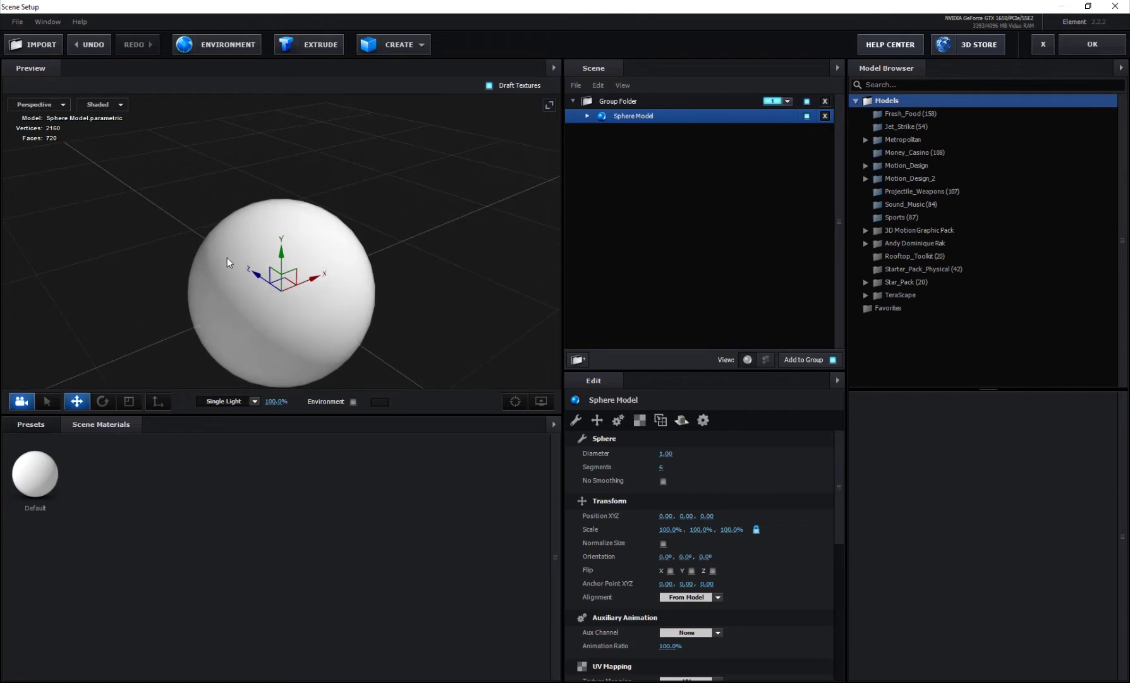
Step: Show the model preview as wireframe and move the sphere up to a Y position of 0.47
left_click(101, 104)
left_click(101, 117)
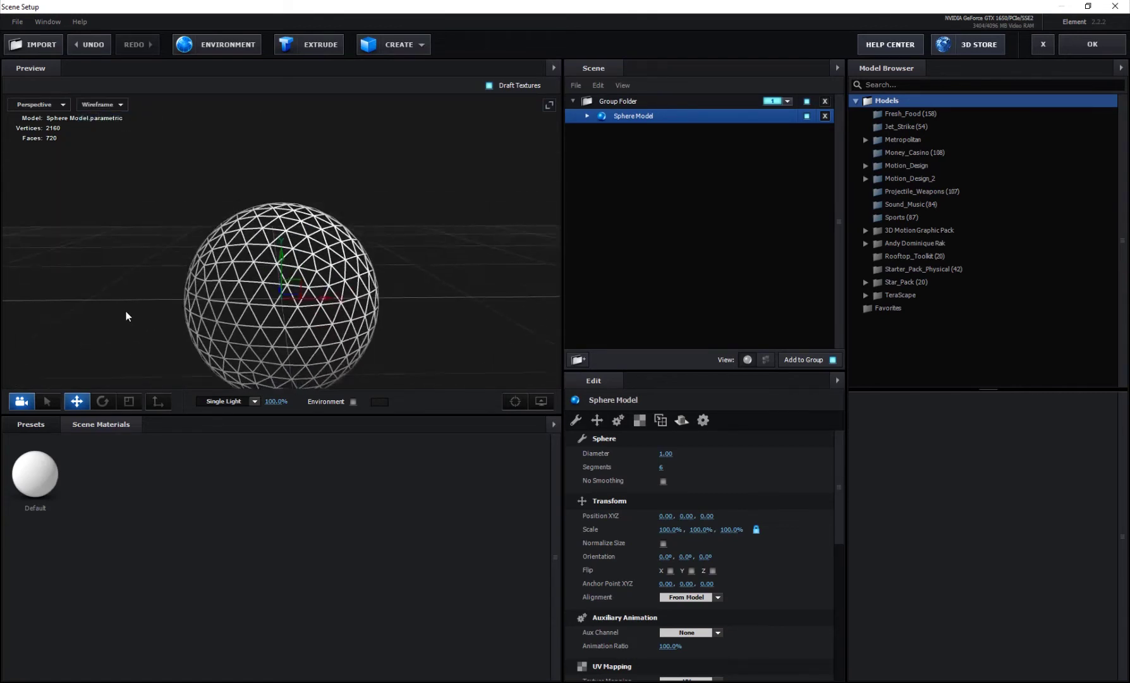
scroll(247, 273, "down", 3)
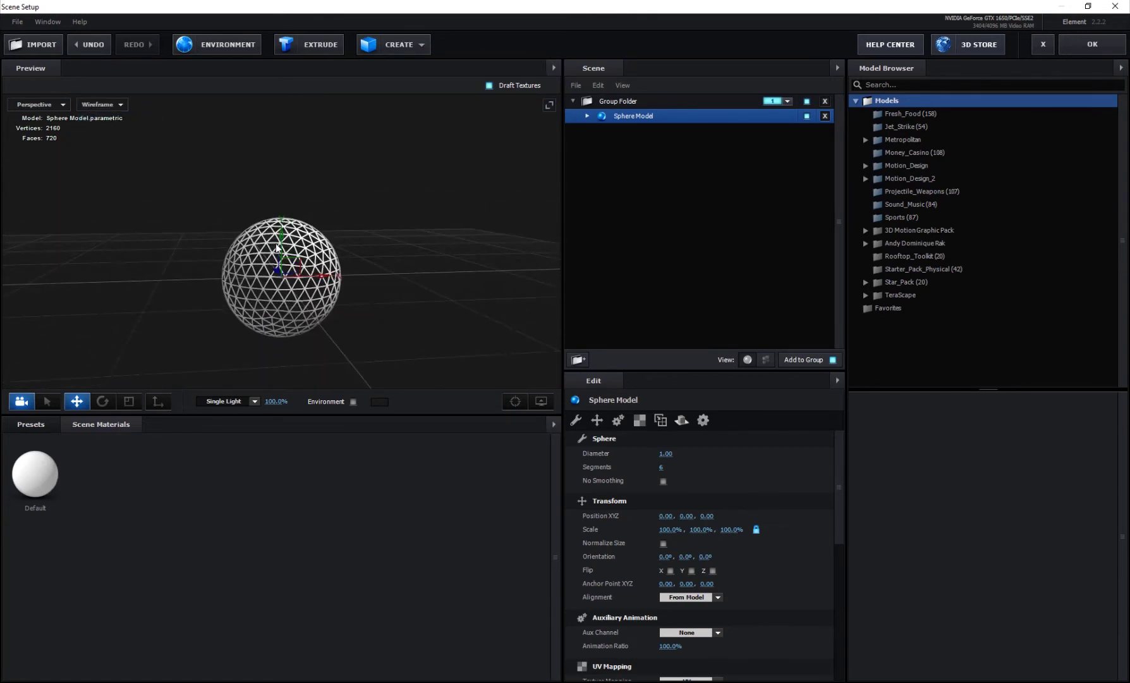
left_click_drag(276, 248, 278, 193)
scroll(192, 231, "up", 4)
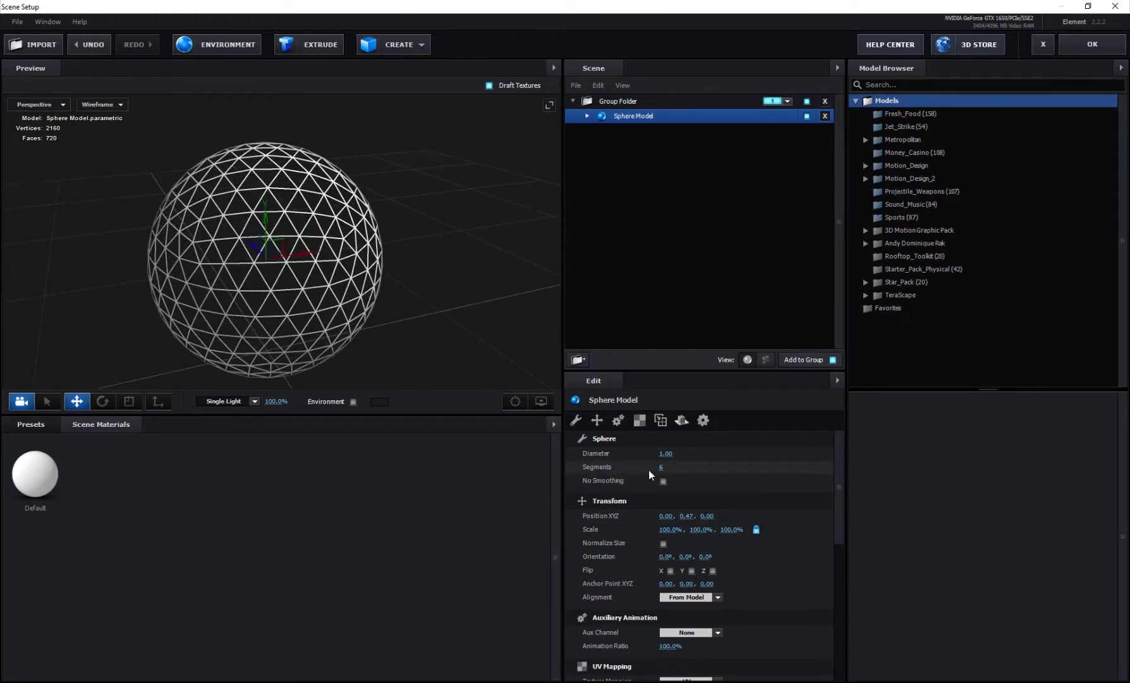
Step: Set the sphere's segments to 20 and return the model preview to shaded display
left_click(662, 468)
type("20")
key("Return")
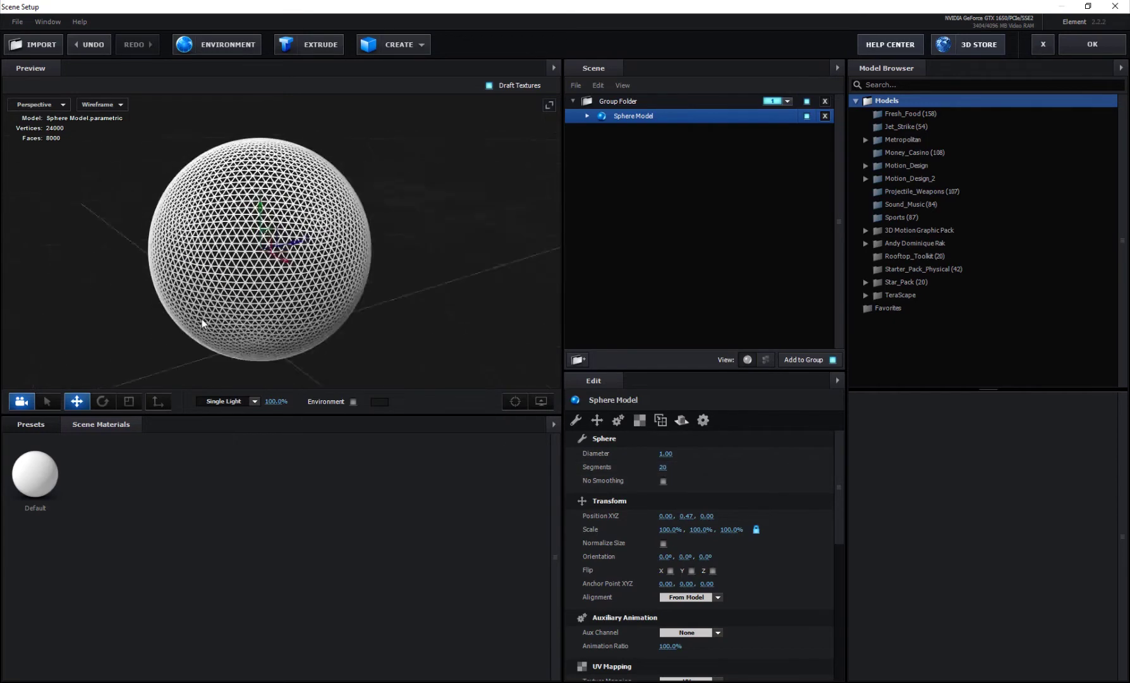
left_click(117, 104)
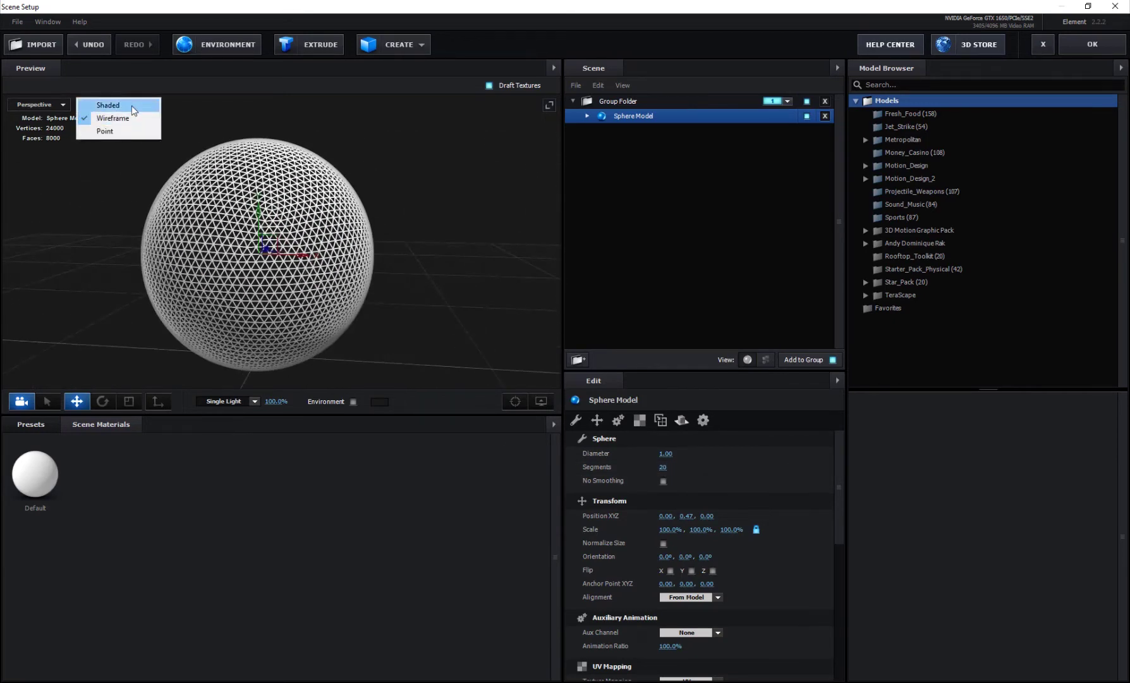
left_click(134, 103)
scroll(178, 246, "down", 3)
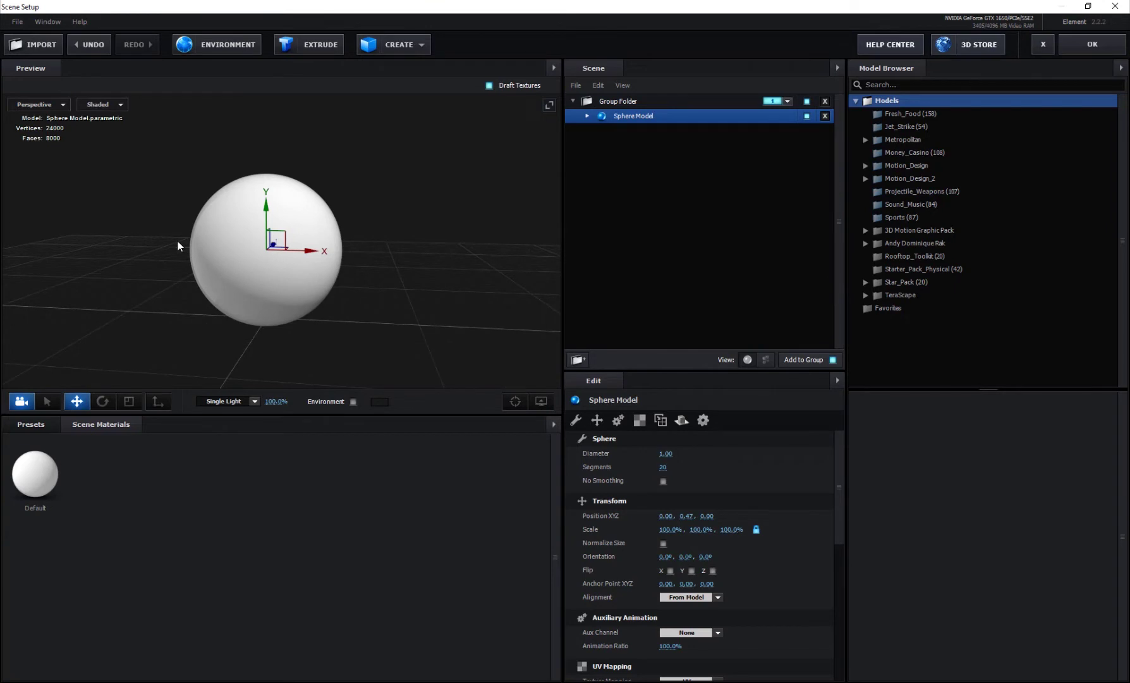
Step: Narrow the model browser, enlarge the model preview area and inspect the sphere from several angles
left_click_drag(846, 338, 909, 337)
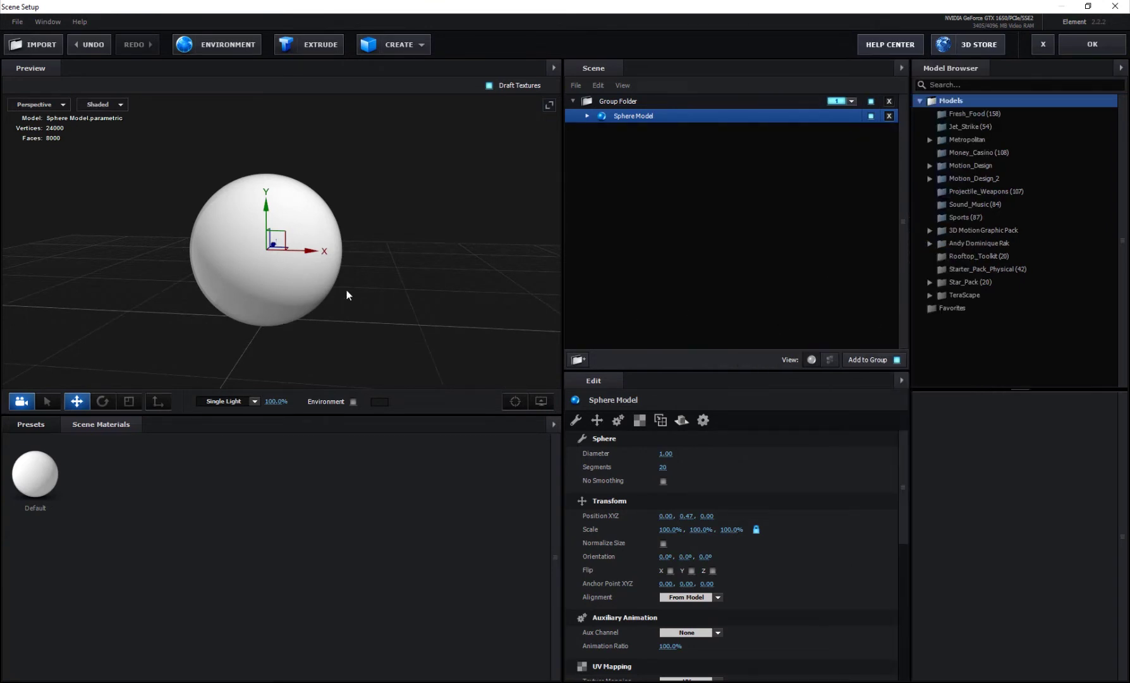
left_click_drag(249, 315, 273, 314)
scroll(248, 267, "up", 3)
scroll(249, 262, "down", 2)
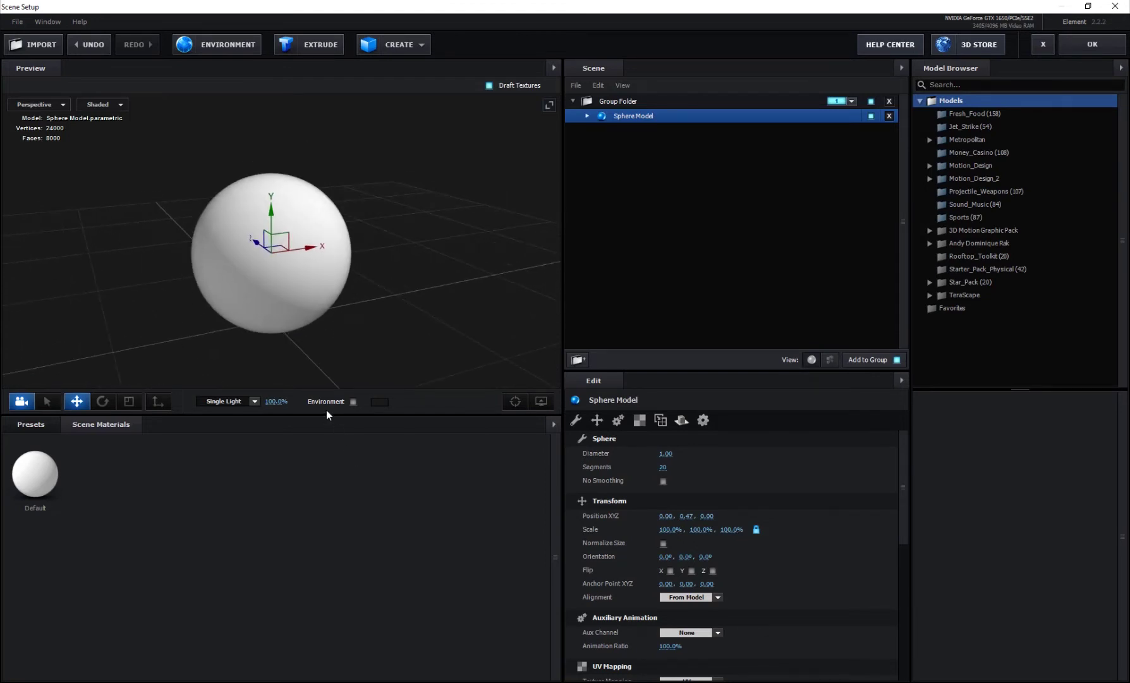
left_click_drag(325, 416, 341, 488)
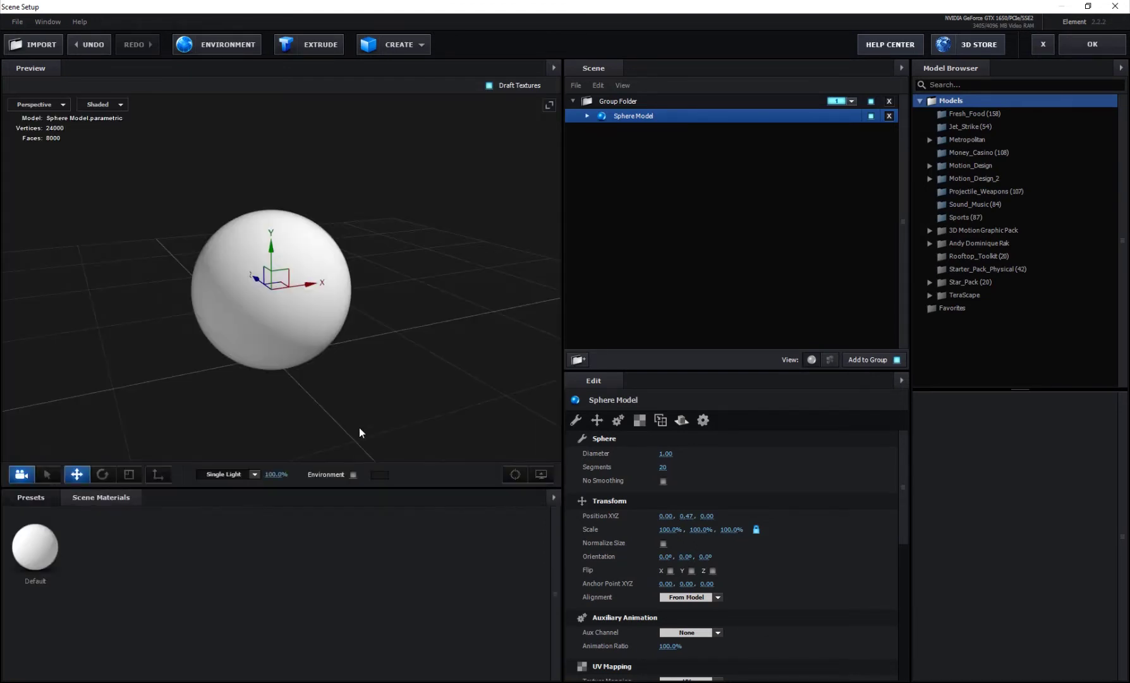
left_click_drag(281, 427, 207, 277)
scroll(207, 276, "up", 3)
scroll(329, 364, "down", 2)
scroll(284, 376, "up", 3)
left_click_drag(253, 374, 206, 366)
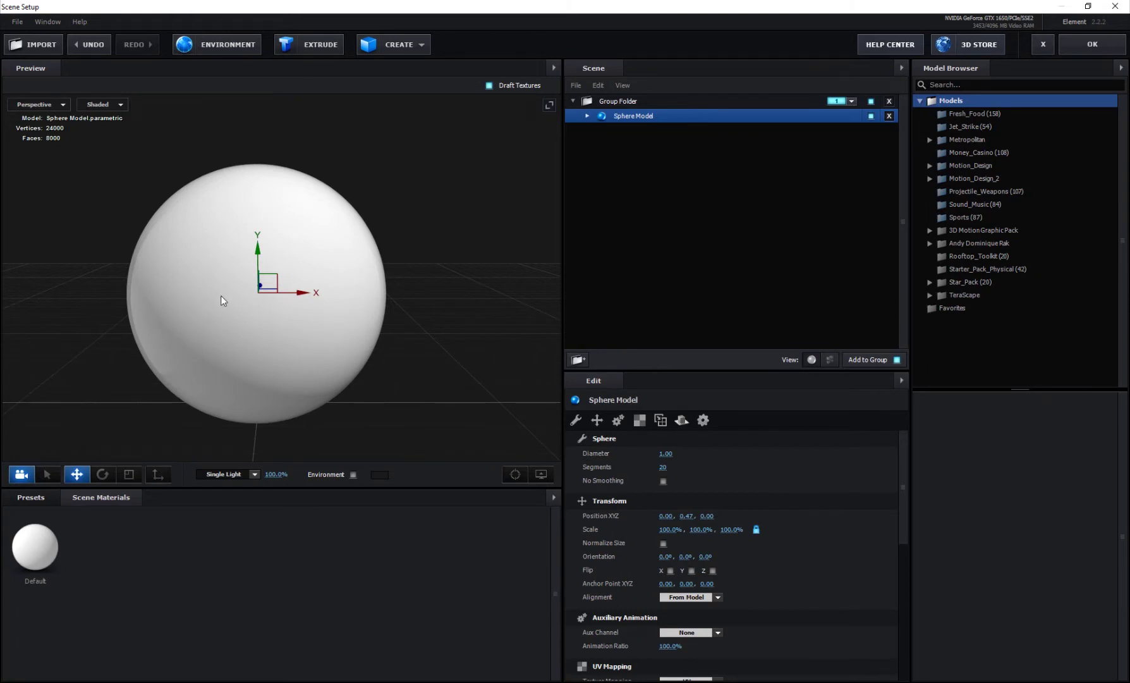
Step: Expand the sphere model, select its Default material and open the diffuse texture channel
left_click(586, 120)
left_click(661, 131)
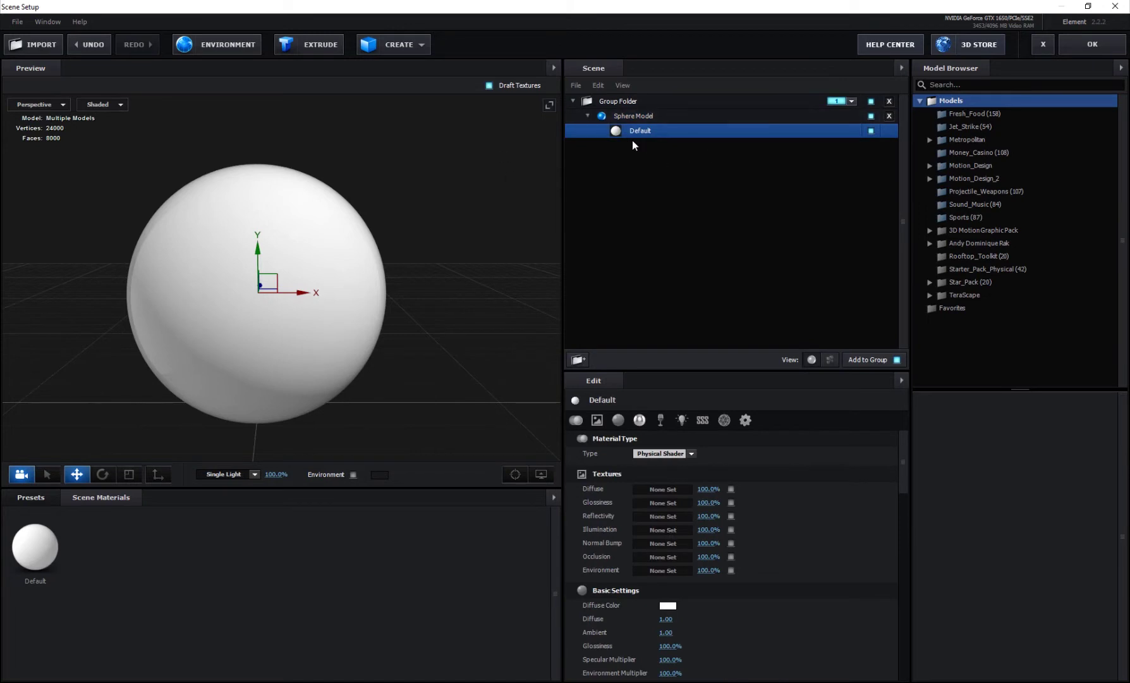
left_click(588, 116)
left_click(588, 116)
left_click(649, 132)
left_click(661, 490)
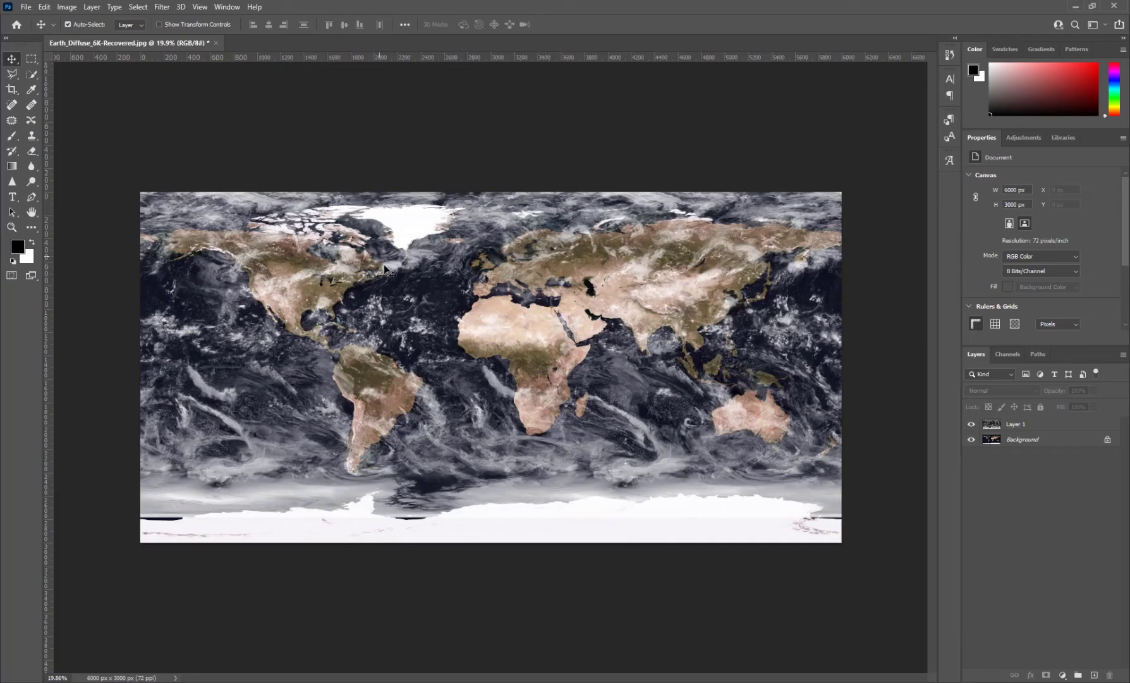
Step: Switch to Photoshop to compare the Earth diffuse image with and without its cloud layer and check that layer's blend mode
left_click(971, 425)
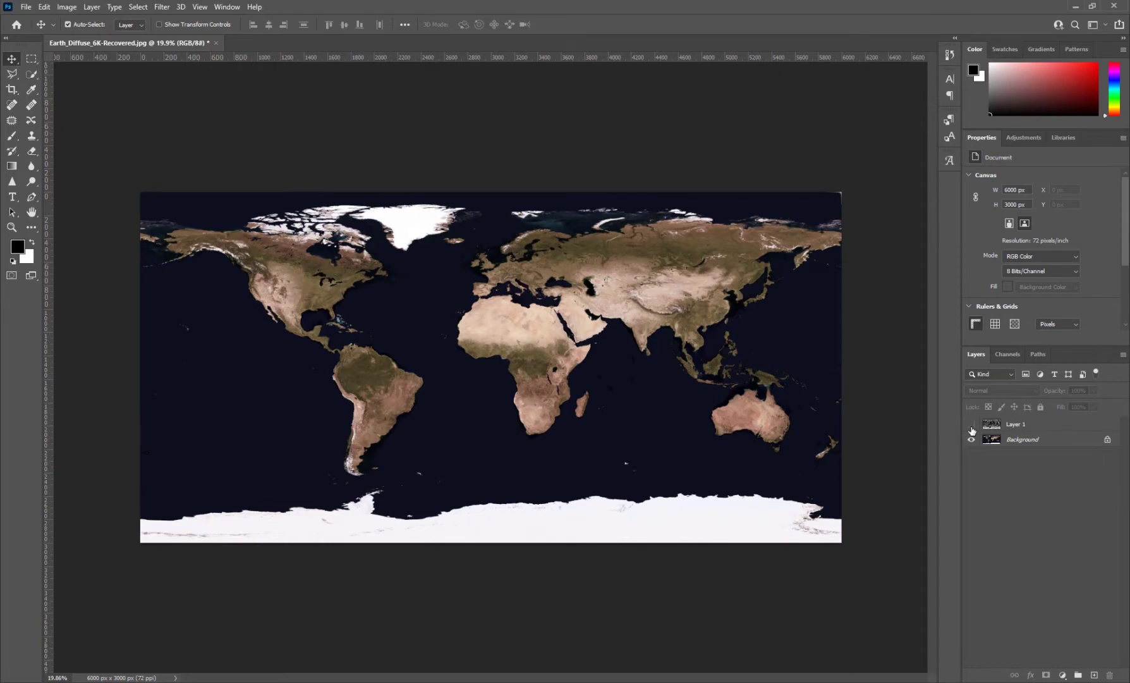
left_click(972, 425)
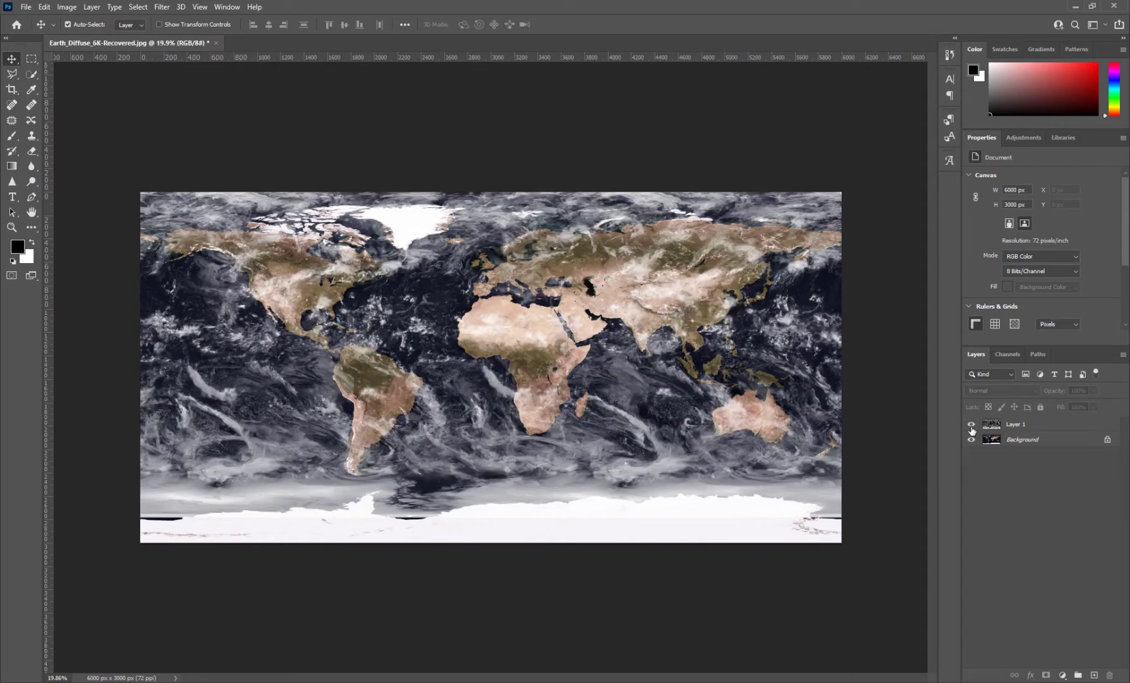
left_click(1020, 425)
key("ctrl+plus")
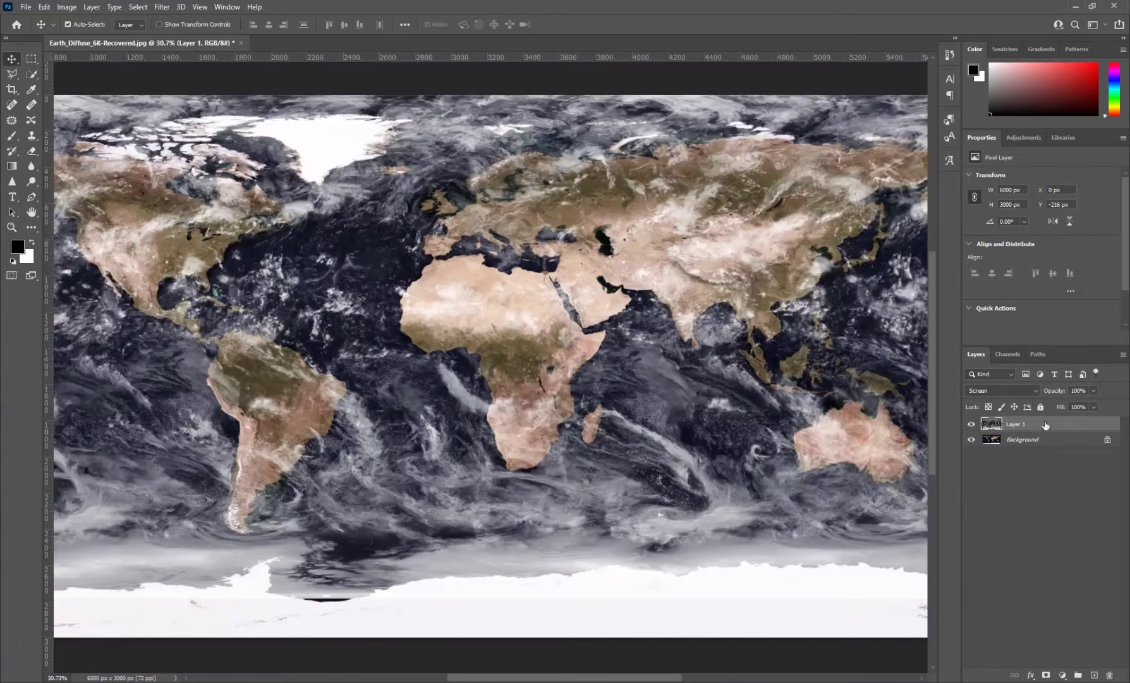
left_click(1002, 390)
left_click(994, 480)
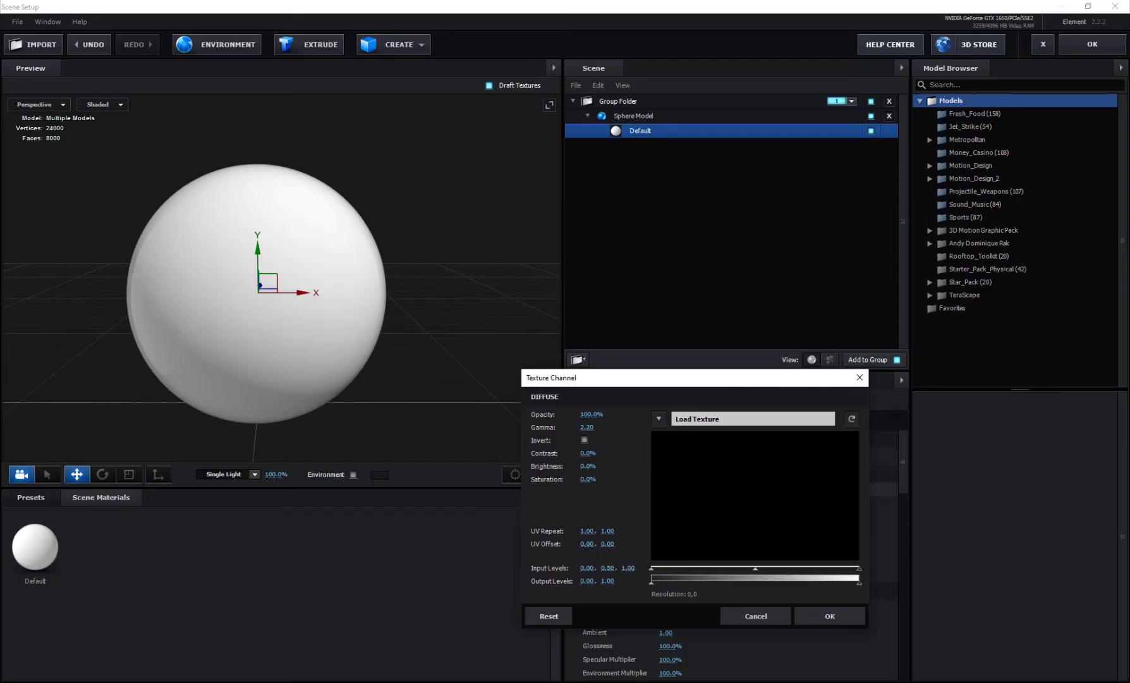
Step: Return to Element's Scene Setup and load Diffuse.jpg from the project folder as the material's diffuse texture
left_click(714, 421)
left_click(554, 351)
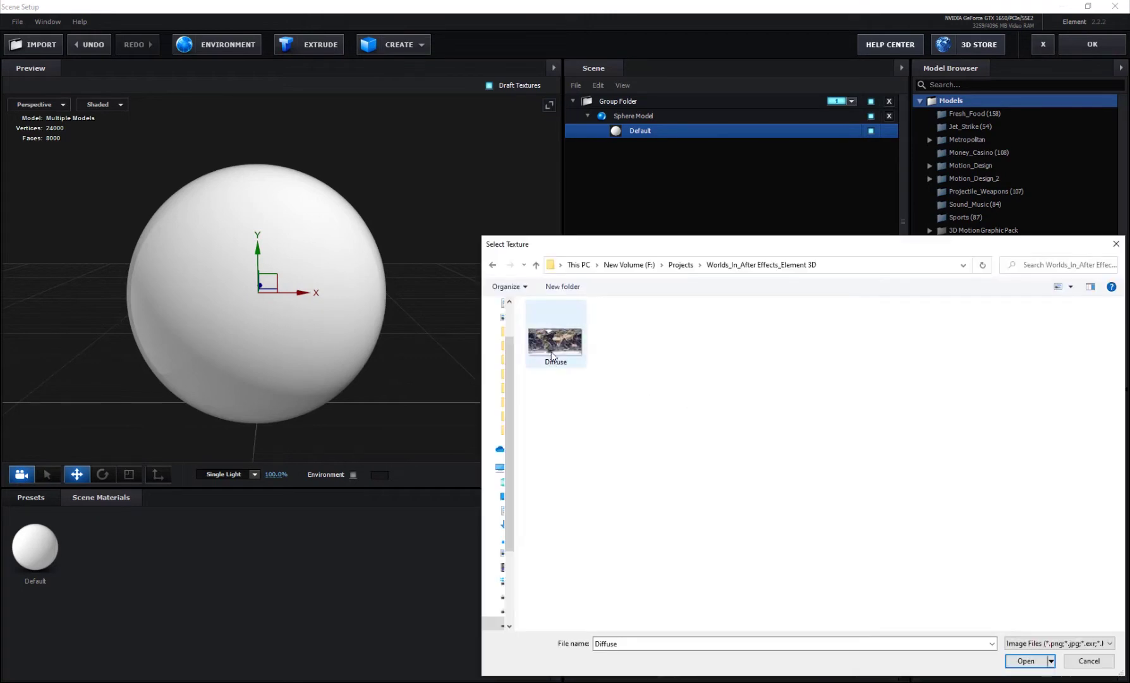
double_click(554, 352)
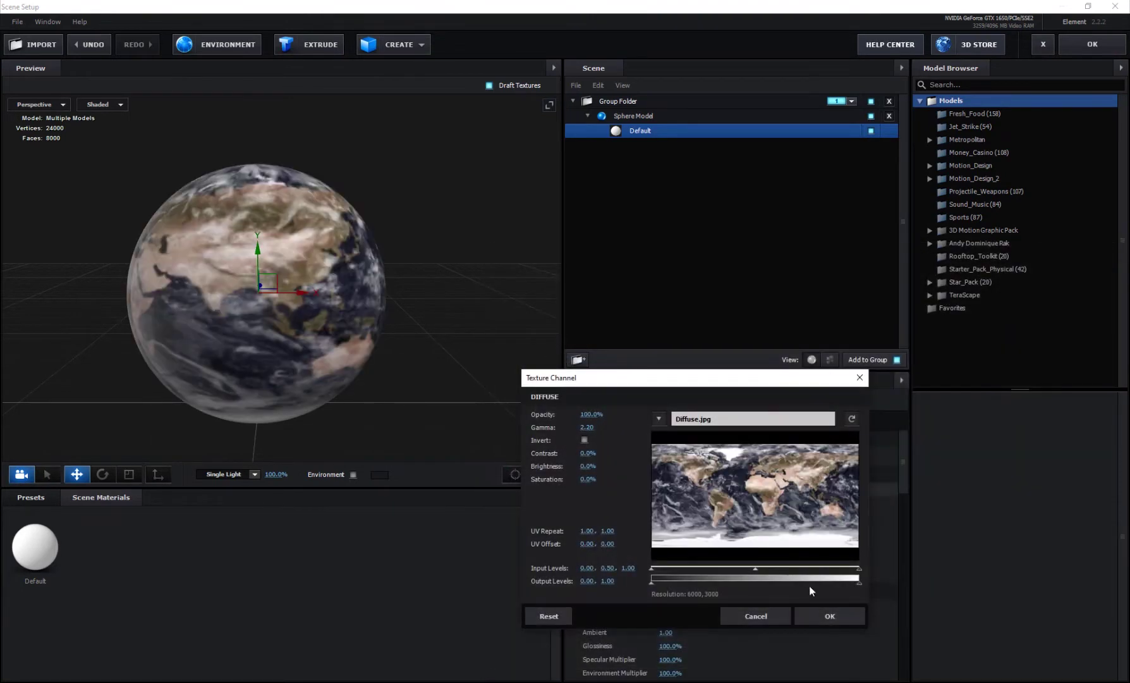
left_click(833, 616)
Step: Turn off draft textures in the preview and inspect the textured globe from different sides
left_click_drag(214, 375, 244, 351)
left_click_drag(341, 351, 267, 279)
scroll(328, 272, "up", 3)
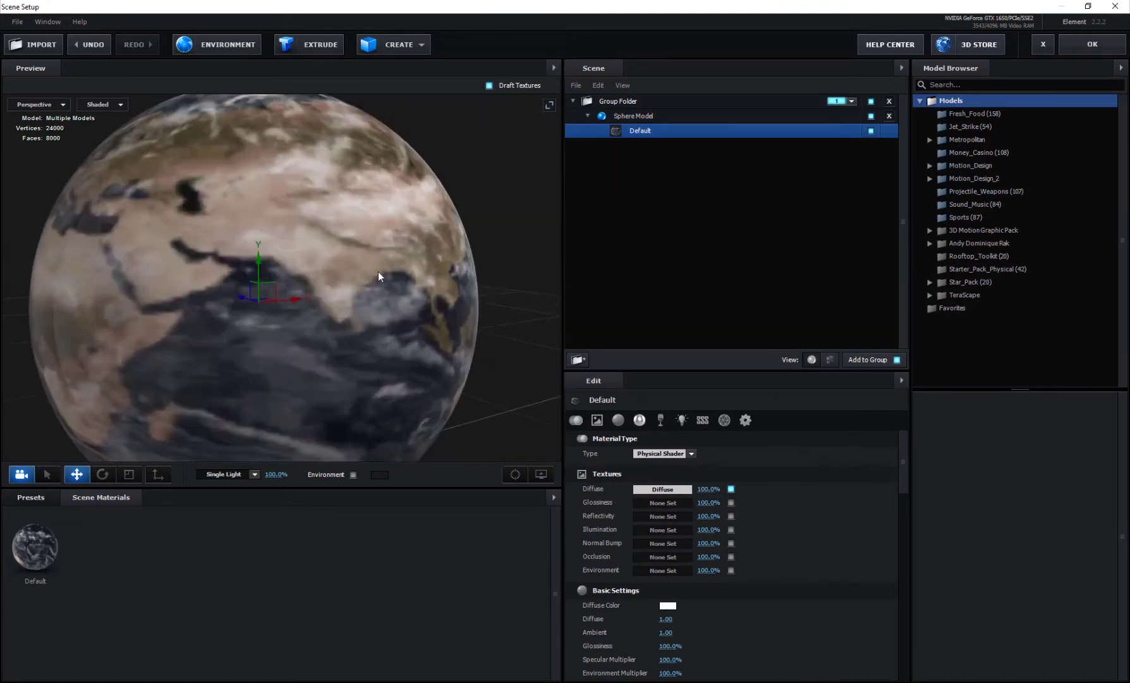
scroll(379, 265, "down", 1)
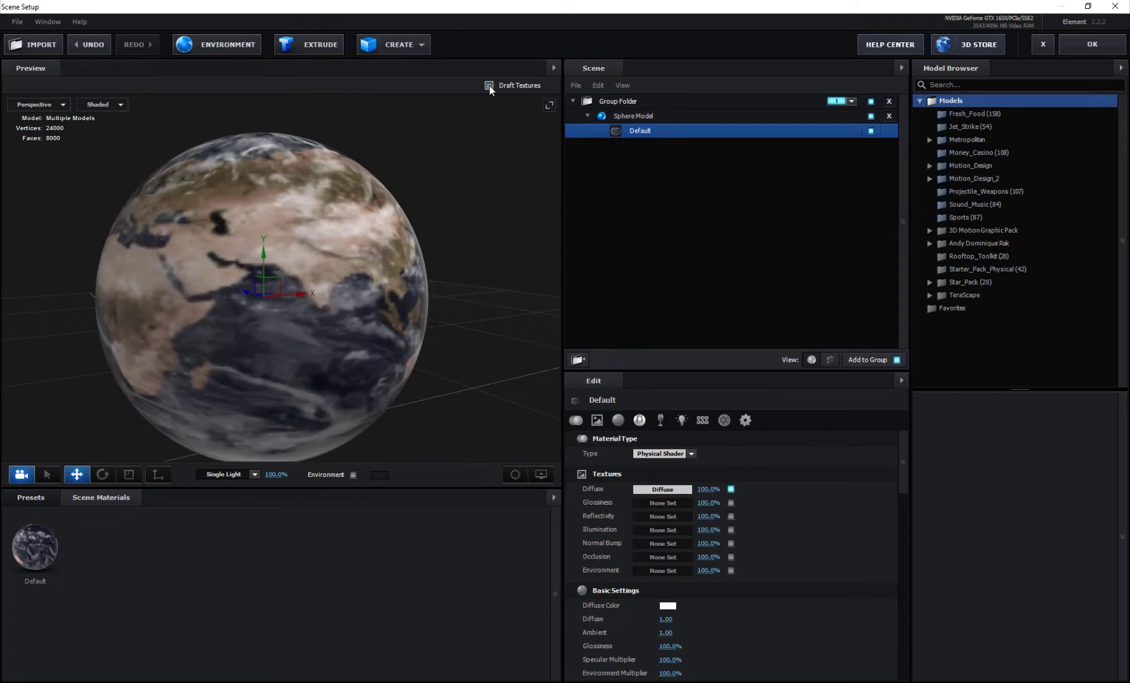
scroll(287, 397, "down", 3)
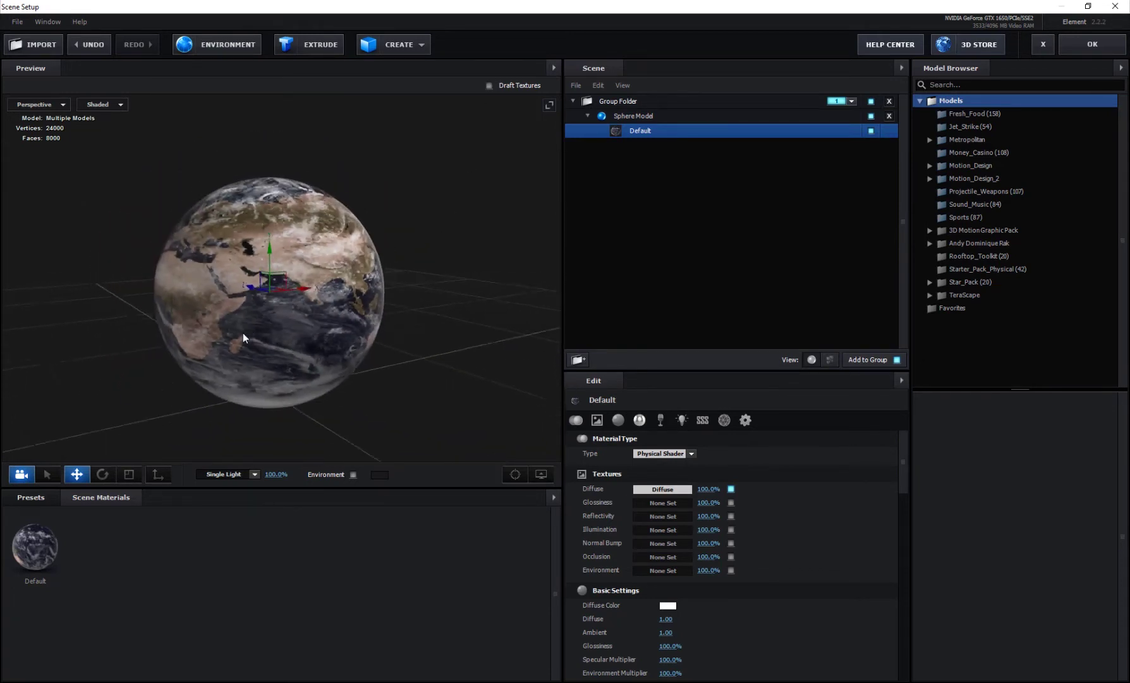
left_click_drag(242, 333, 418, 335)
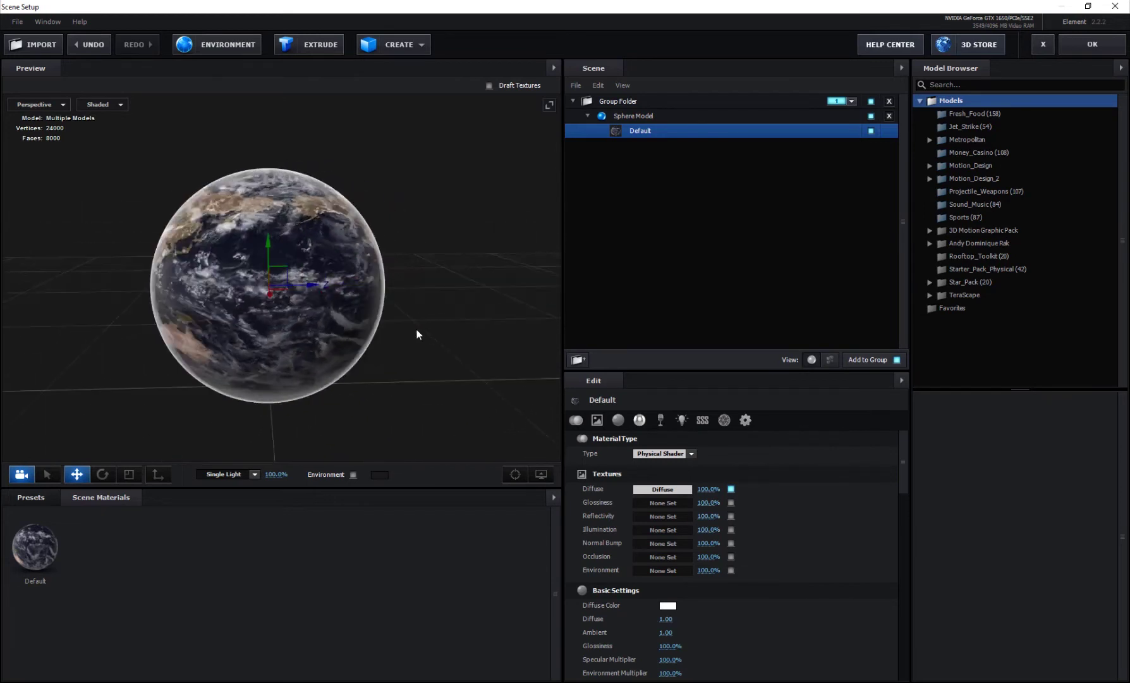
Step: Set the globe material's glossiness to 0% and check the surface around the sphere
scroll(668, 578, "down", 3)
scroll(681, 581, "down", 2)
left_click_drag(669, 522, 594, 524)
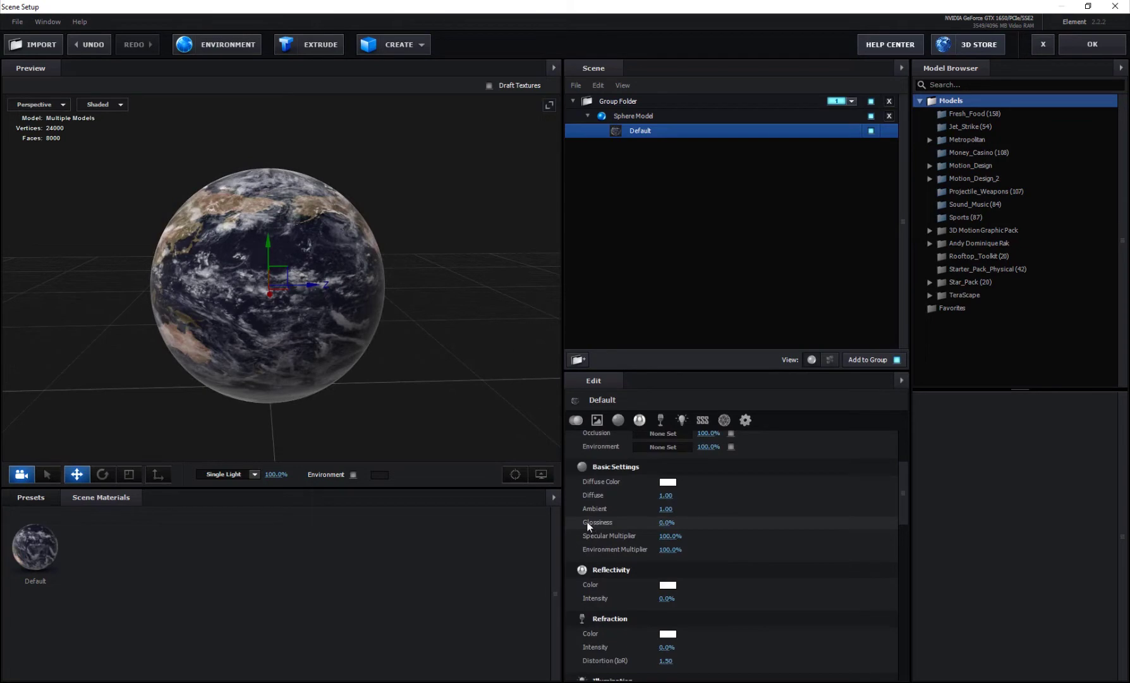
left_click_drag(379, 379, 282, 336)
left_click_drag(198, 338, 251, 330)
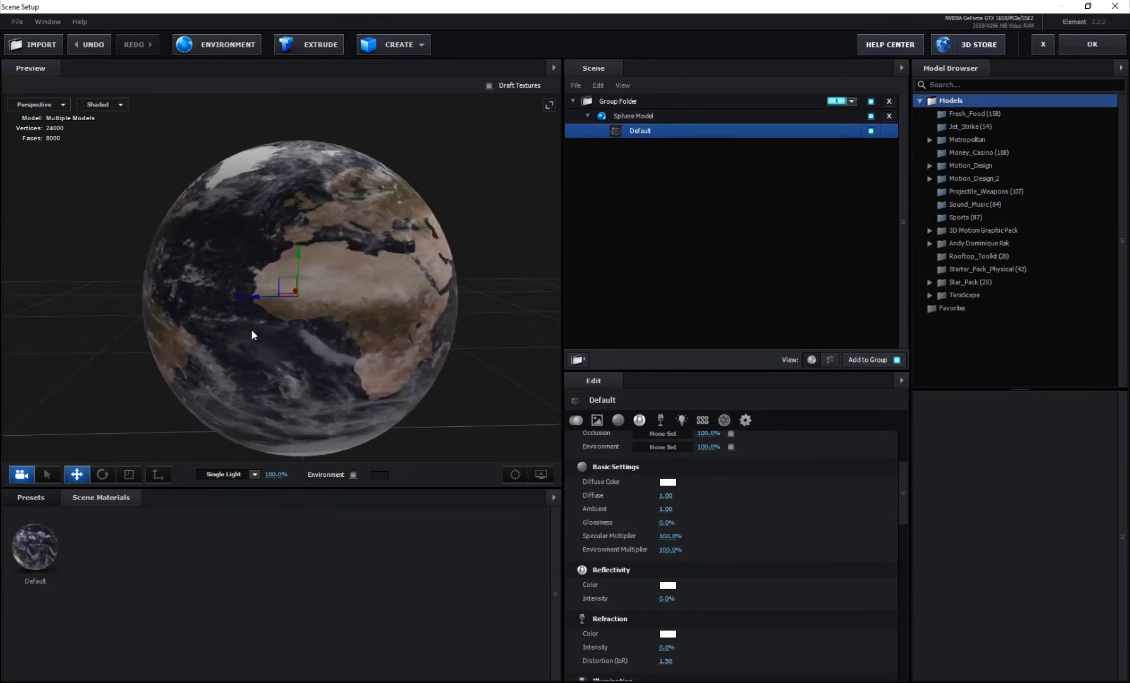
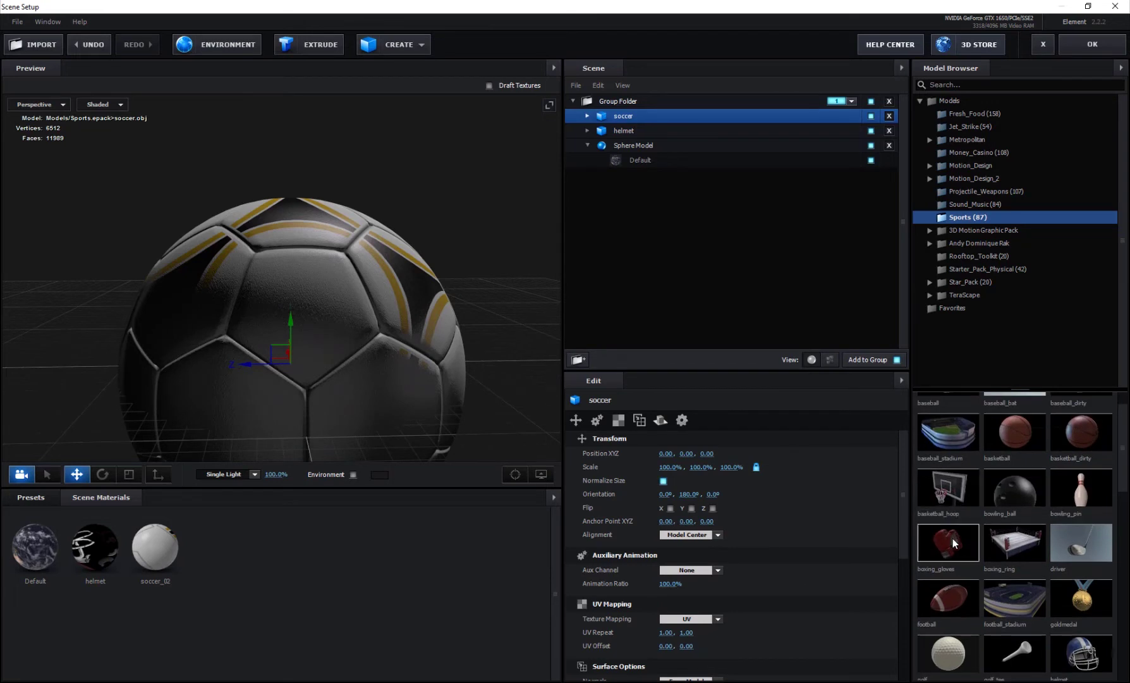
Step: Add the boxing_gloves and basketball models from the Sports library to the scene
double_click(952, 538)
double_click(1009, 440)
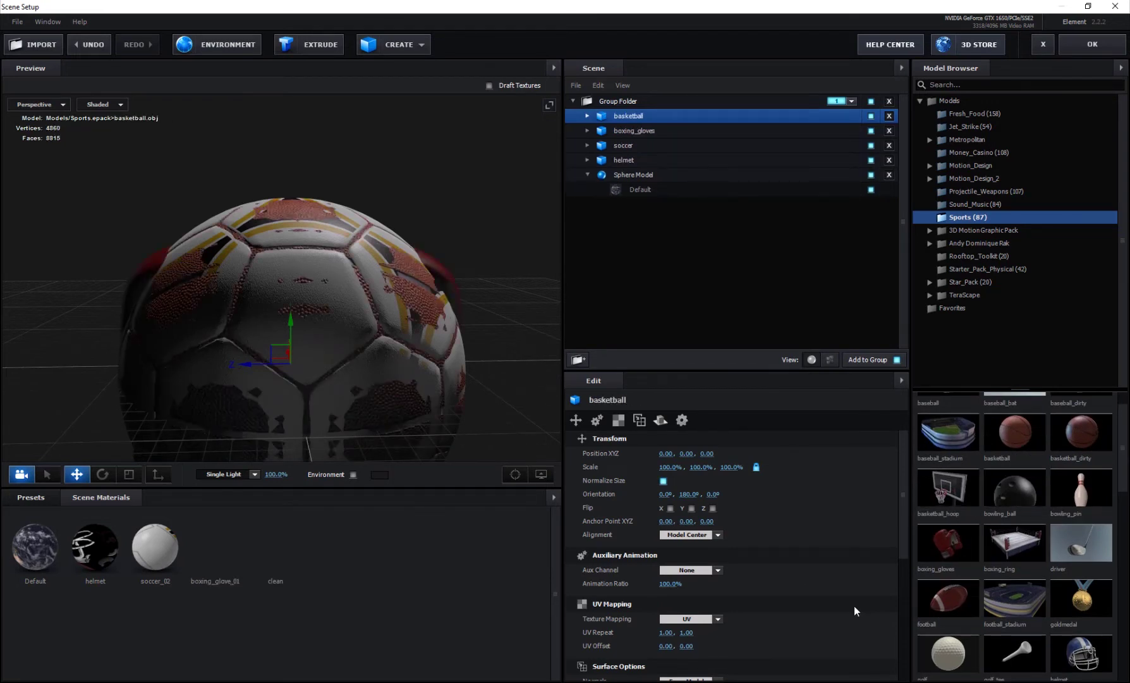
scroll(392, 326, "down", 3)
scroll(367, 340, "down", 2)
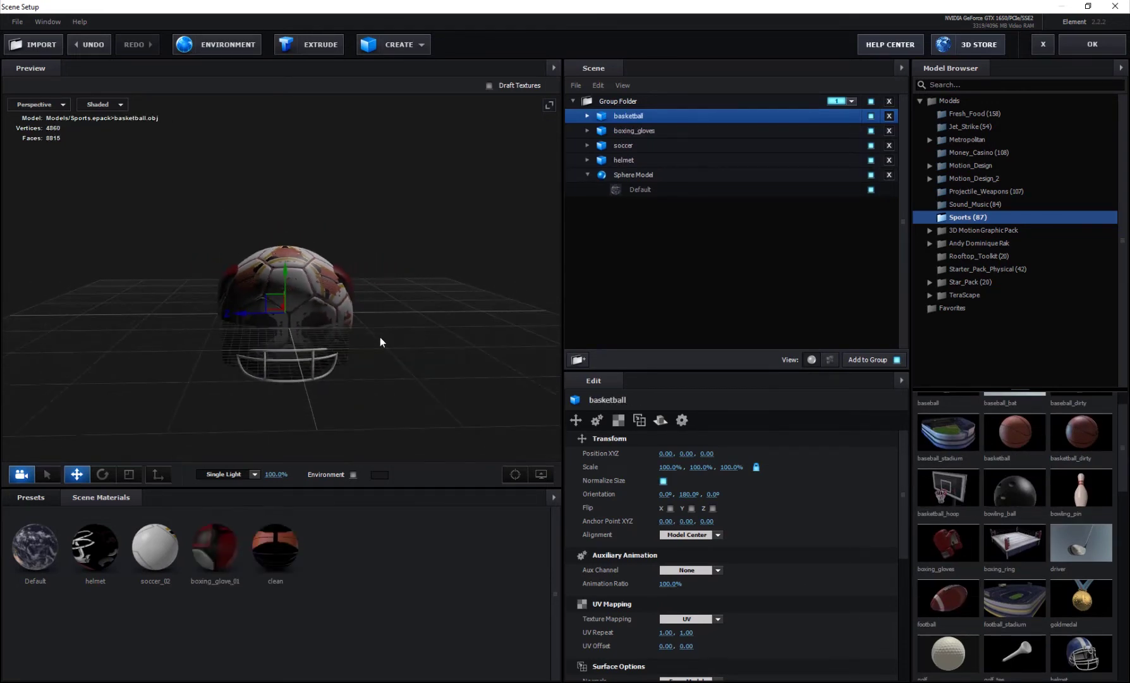
Step: Move the sphere model out of the group folder and rename it Earth
left_click(634, 176)
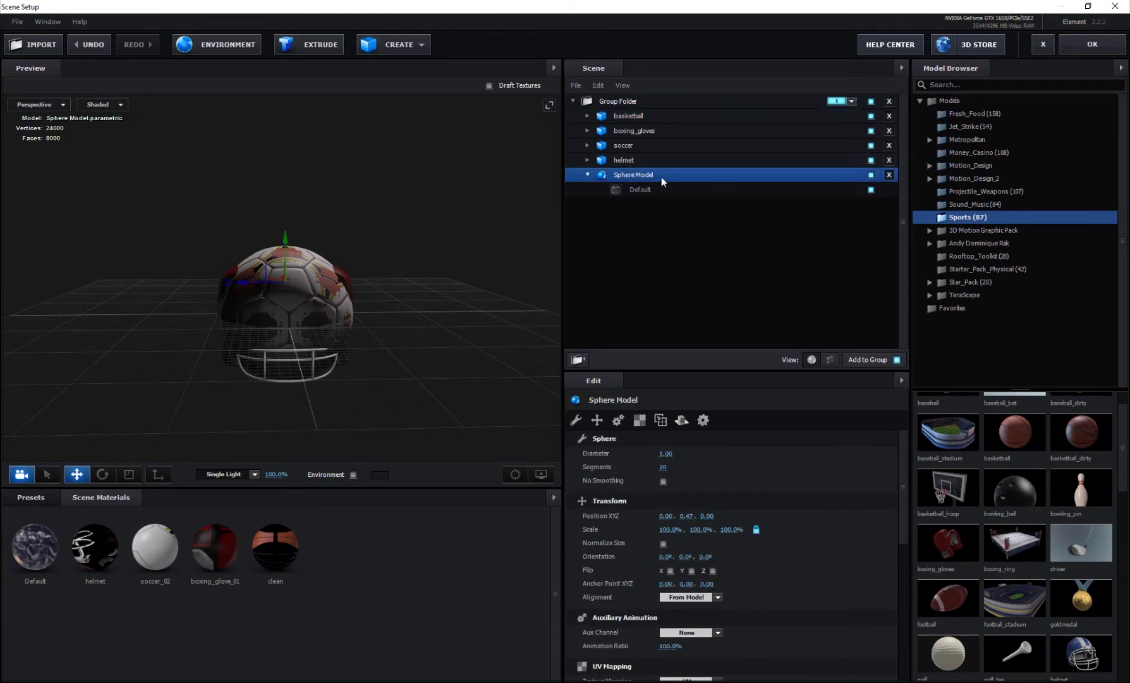
double_click(630, 178)
type("Ea")
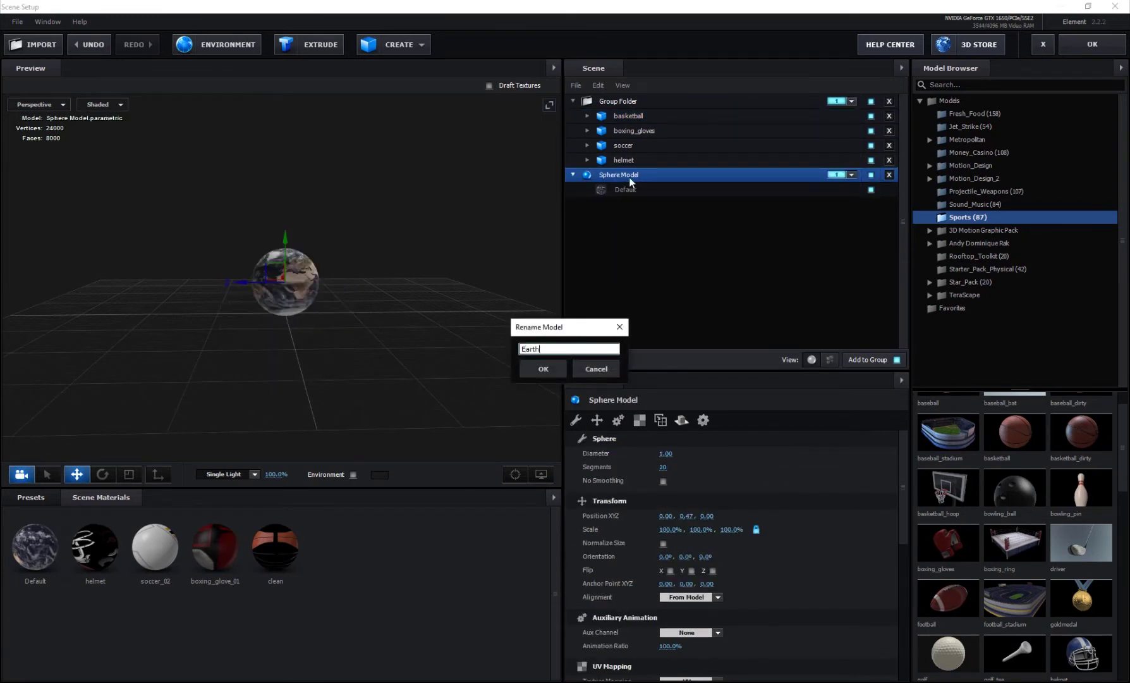
type("rth")
key("Return")
Step: Assign the Earth model to group 2
left_click(838, 175)
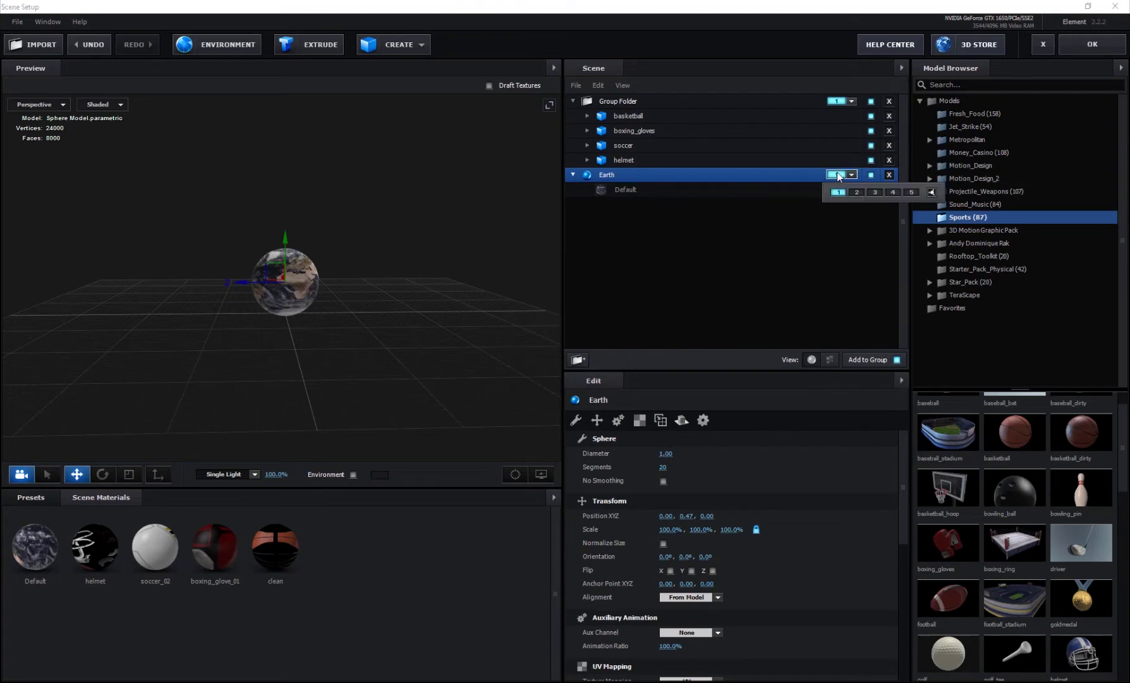
left_click(694, 258)
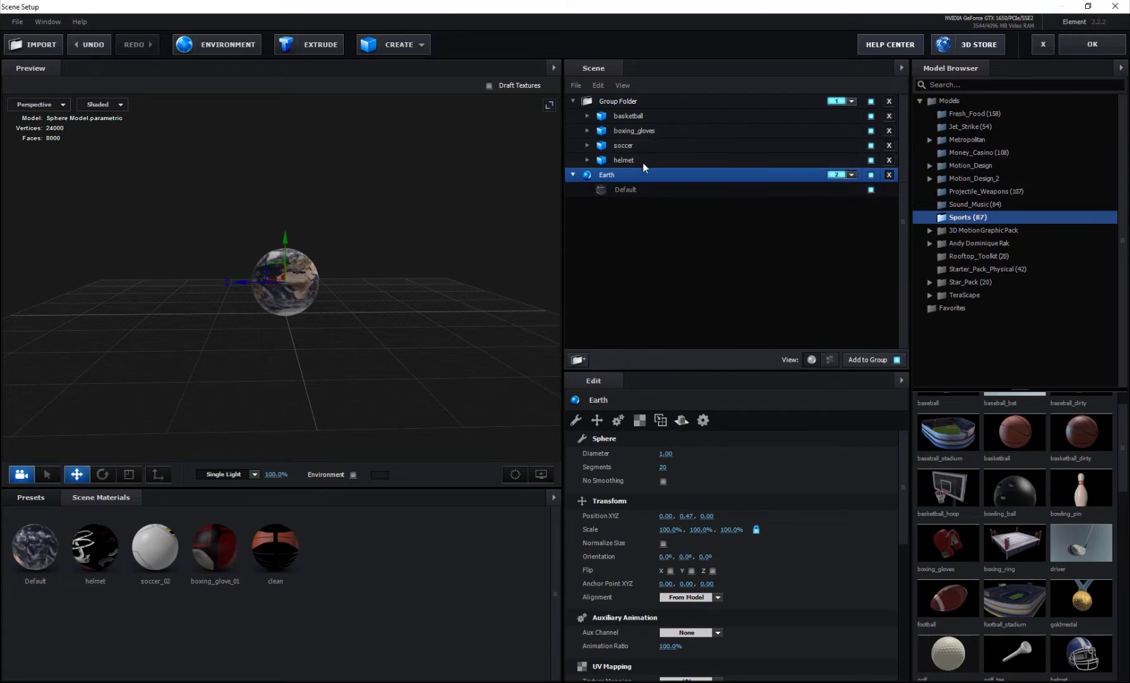
Step: Move the helmet, soccer, boxing_gloves and basketball models out of the group folder and delete the empty folder
left_click_drag(643, 162, 655, 222)
left_click_drag(635, 117, 683, 228)
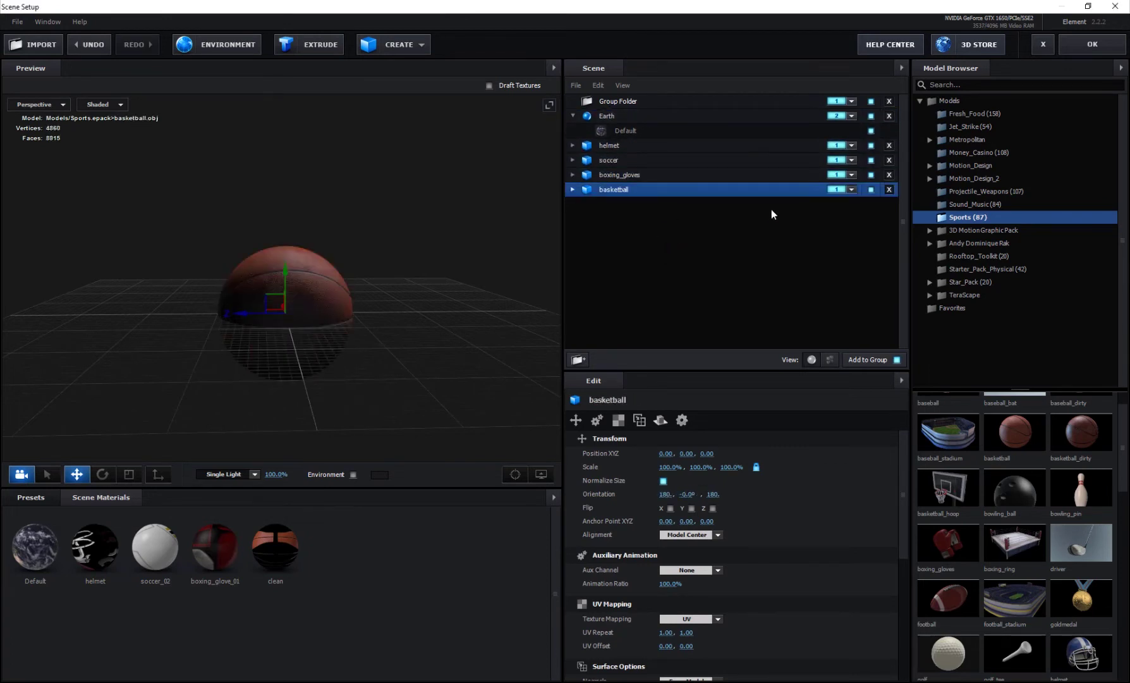
double_click(695, 100)
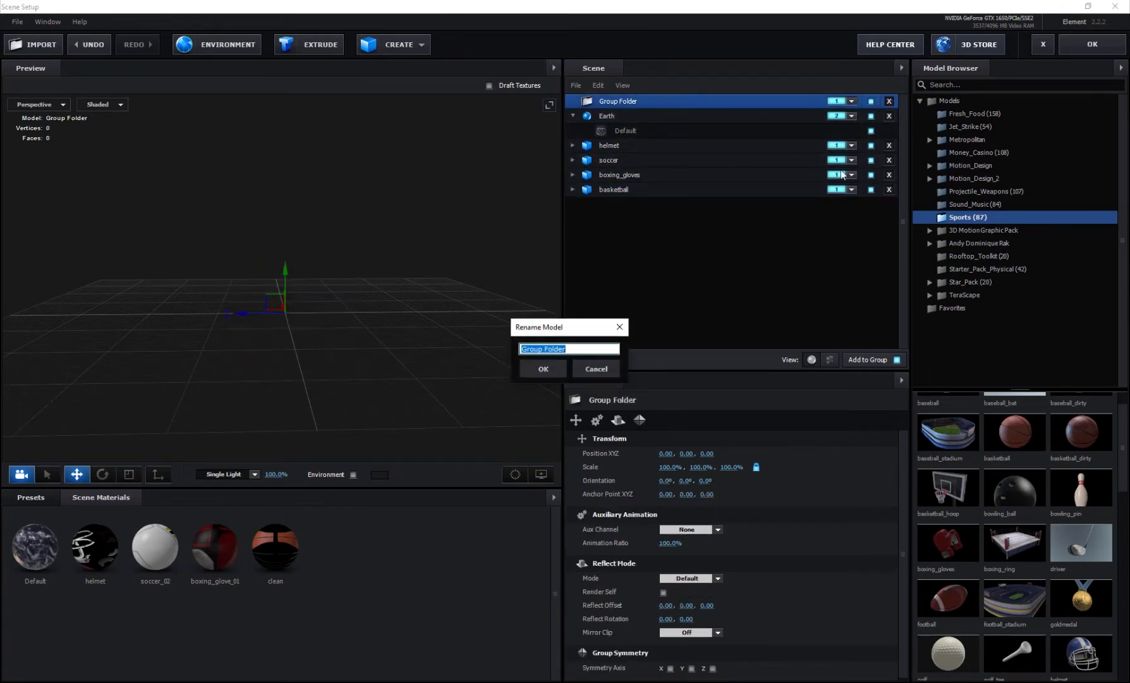
left_click(591, 369)
left_click(889, 101)
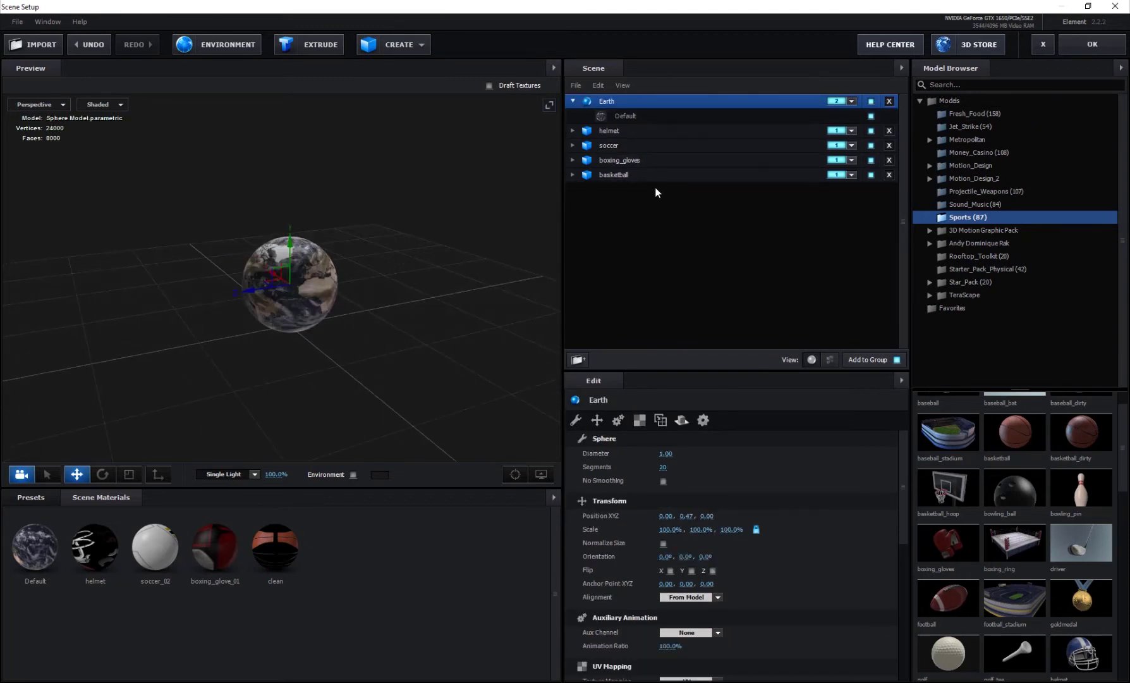
Step: Scale the Earth model uniformly to 214.1% and accept the scene setup to return to the composition
left_click(632, 160)
left_click(626, 145)
left_click(618, 131)
left_click(616, 102)
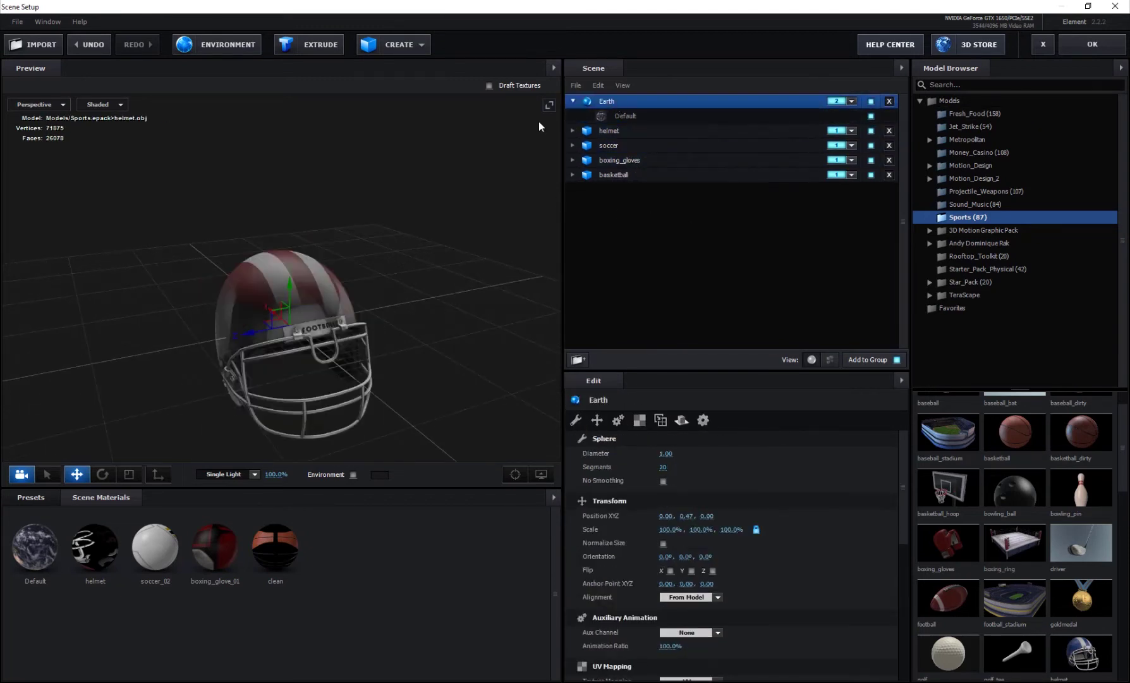
key("r")
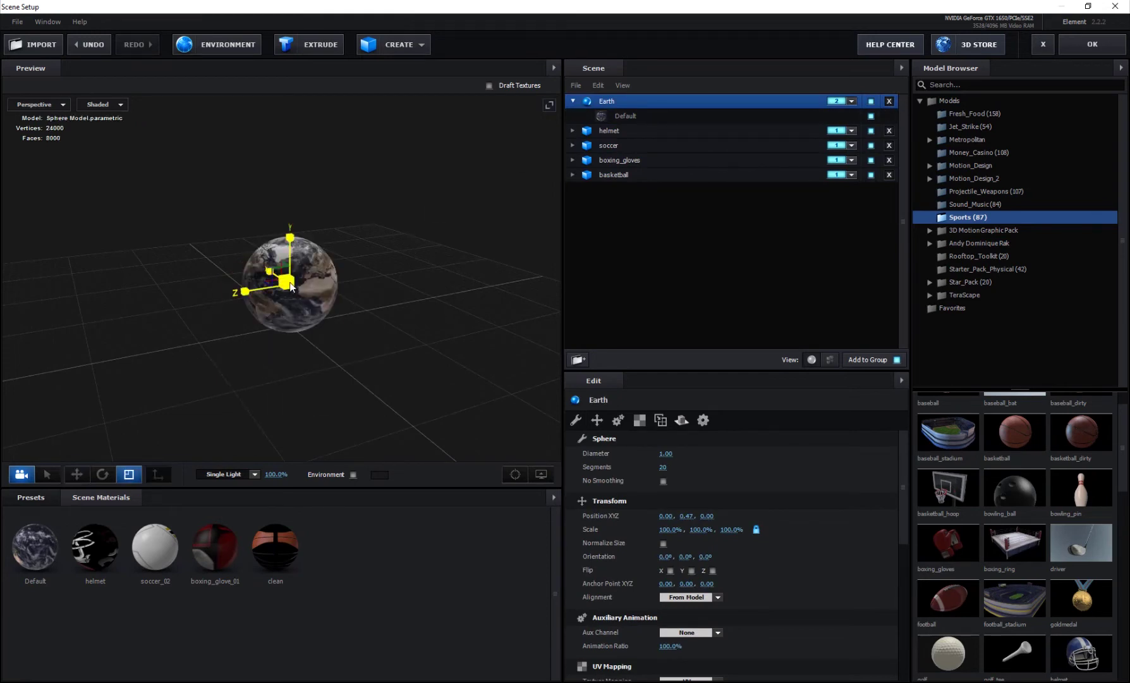
left_click_drag(292, 284, 297, 373)
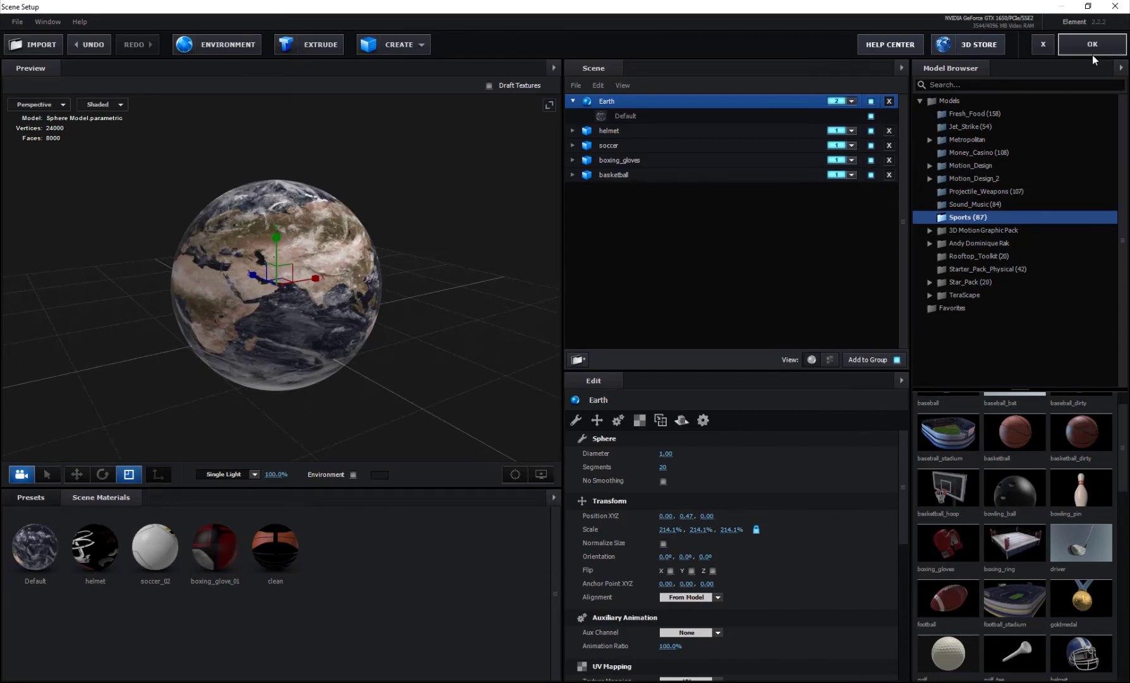
left_click(1093, 52)
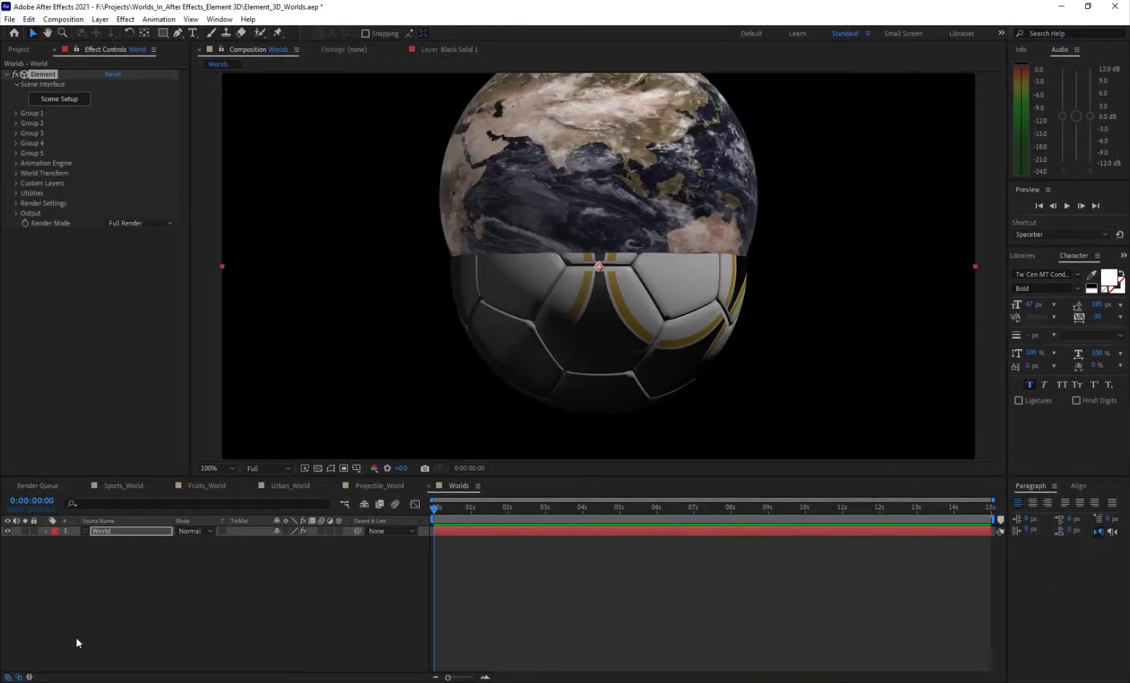
right_click(110, 605)
mouse_move(133, 476)
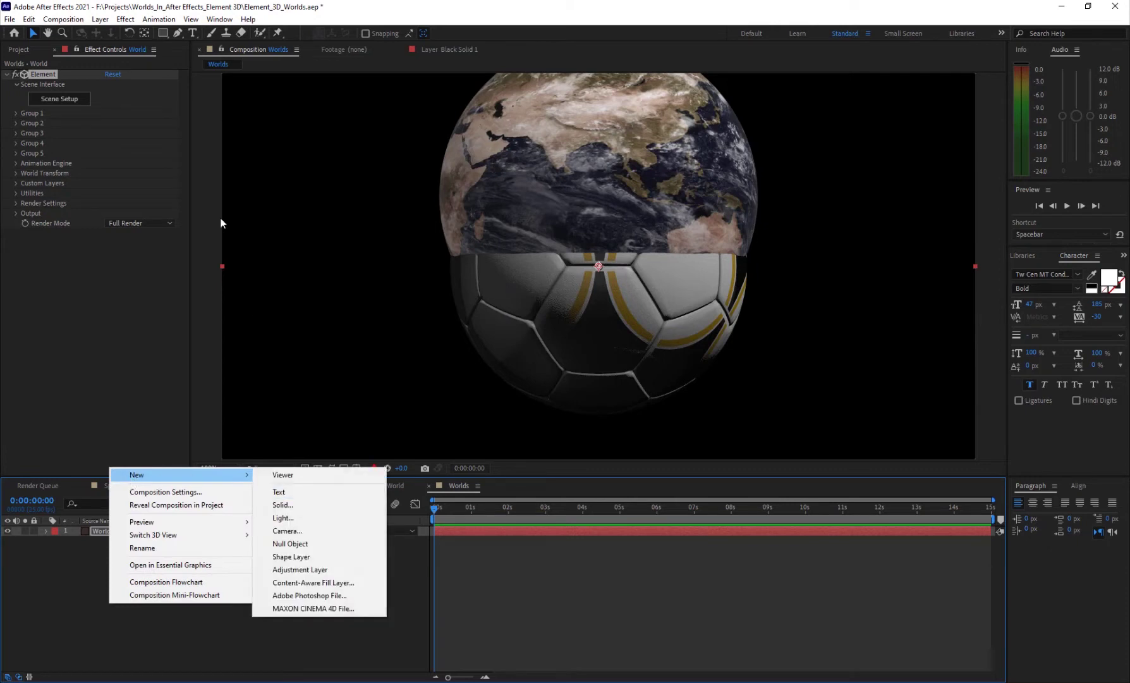
left_click(100, 18)
mouse_move(158, 29)
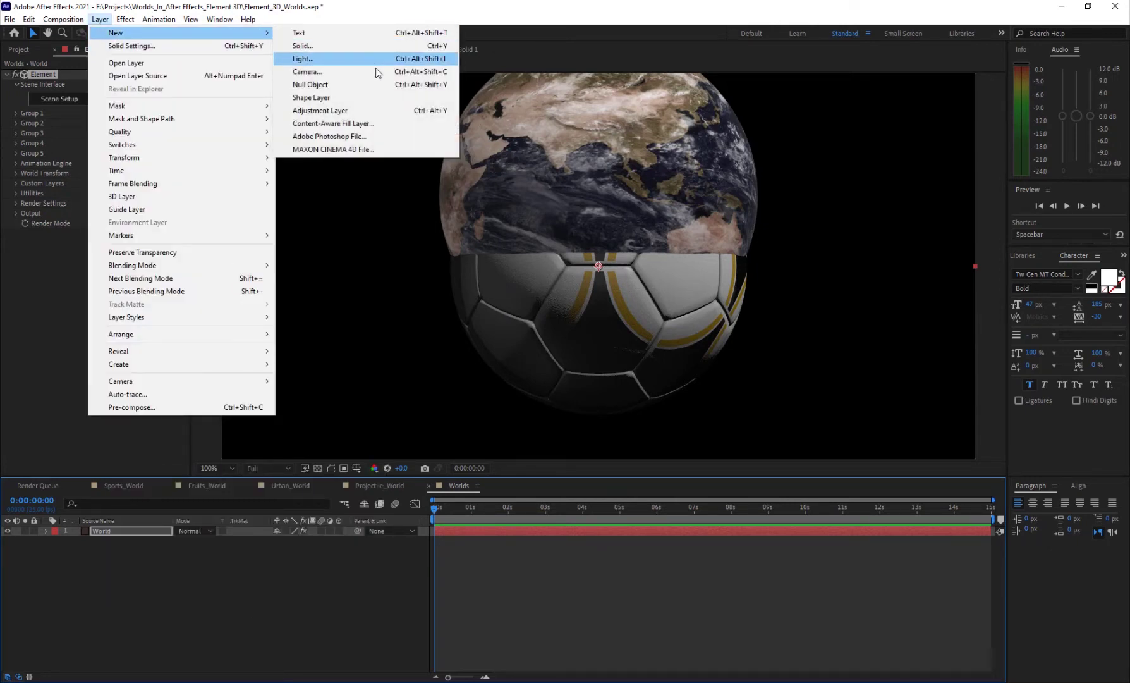
left_click(359, 85)
key("ctrl+z")
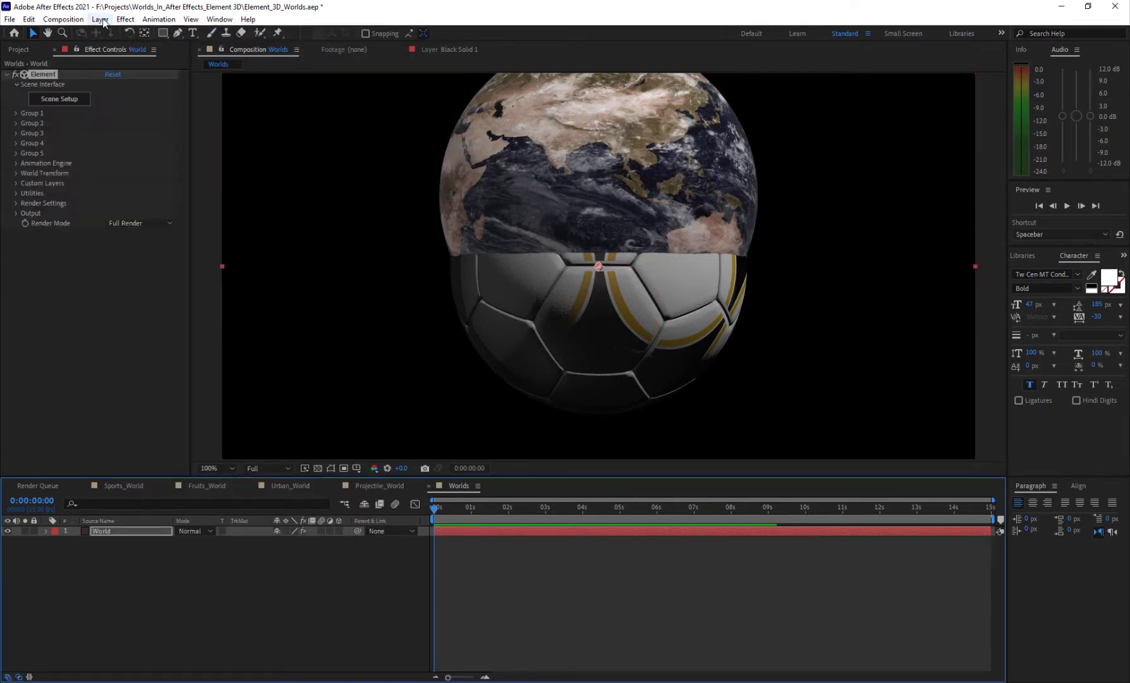
Step: Add a two-node camera with the 24mm preset to the Worlds composition and orbit it around the globe
left_click(100, 19)
mouse_move(117, 32)
left_click(316, 71)
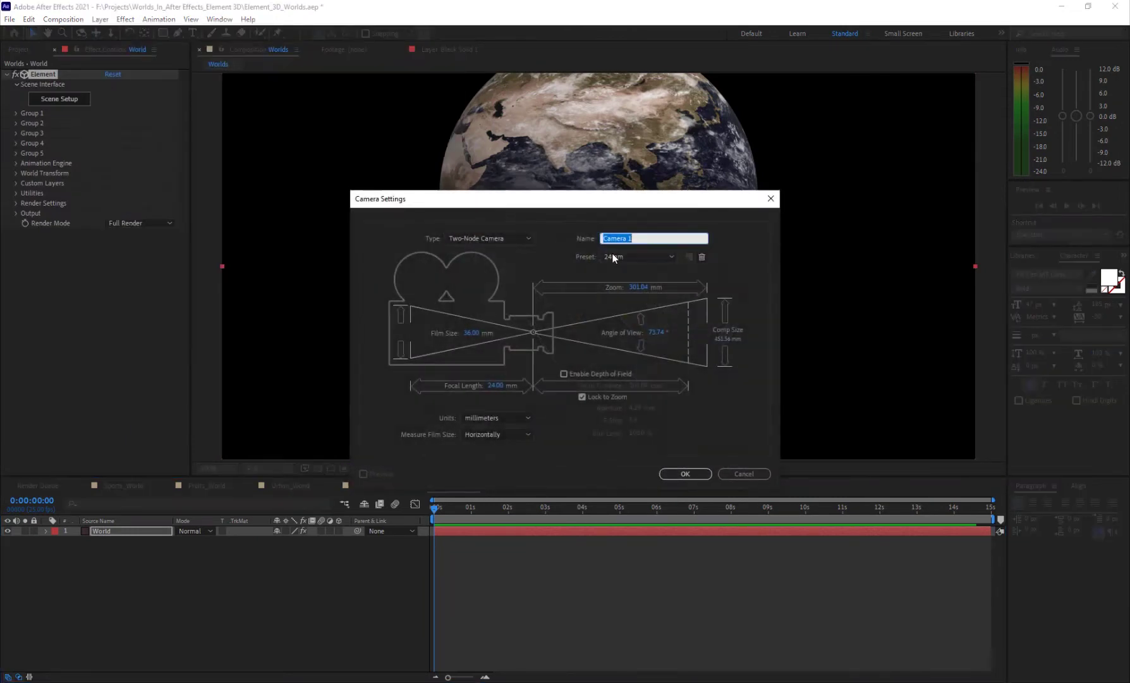
left_click(624, 257)
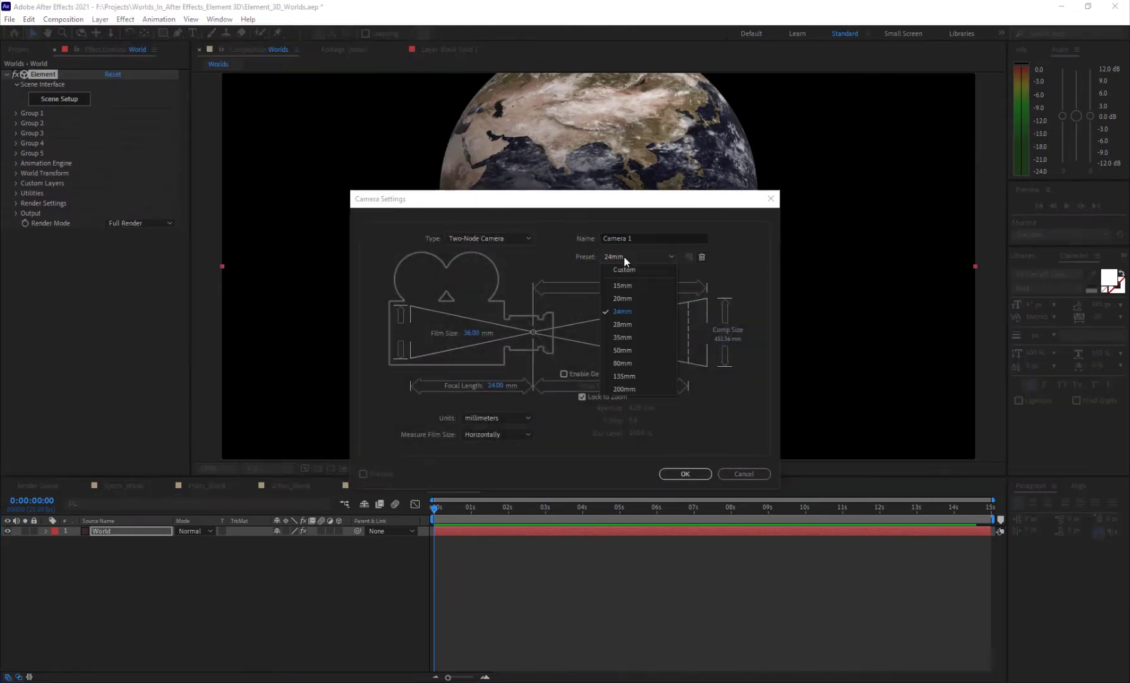
left_click(689, 475)
left_click(686, 474)
key("c")
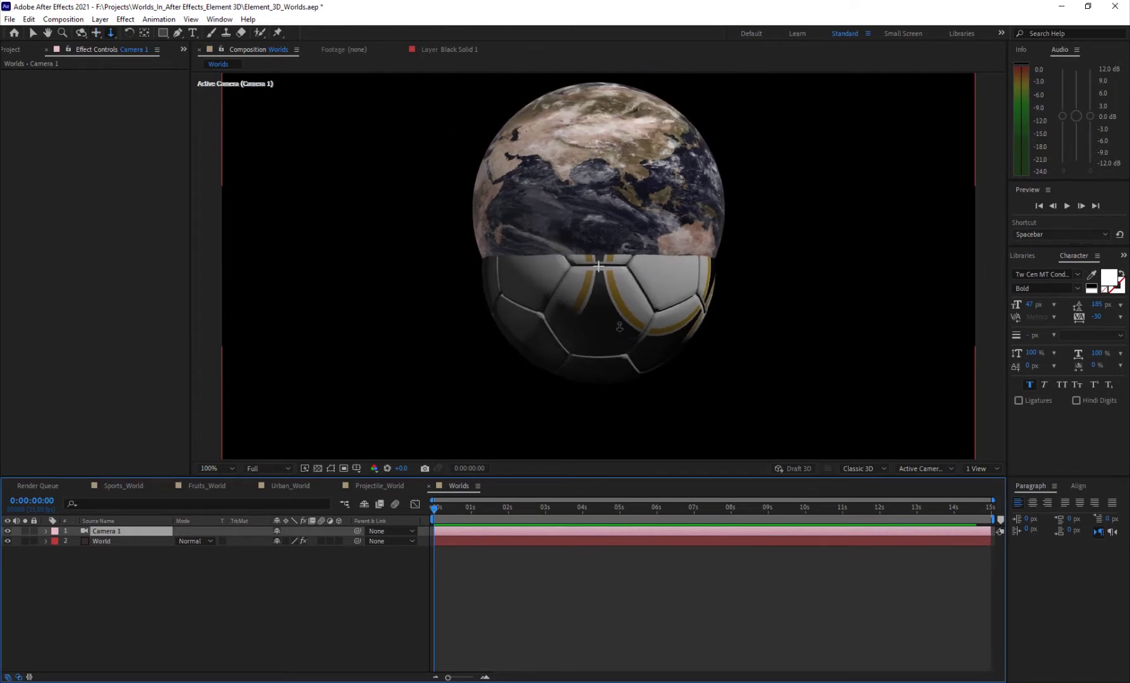
left_click_drag(588, 274, 598, 265)
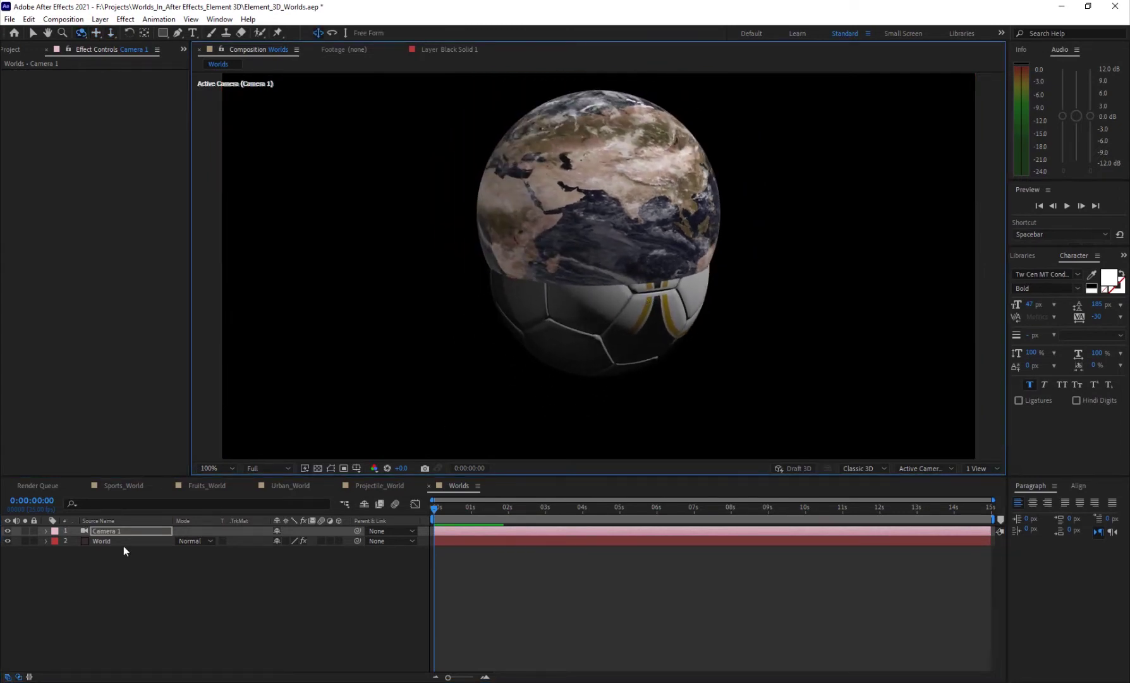
Step: Set the particle replicator shape of group 1 on the World layer to Sphere
left_click(124, 544)
left_click(15, 114)
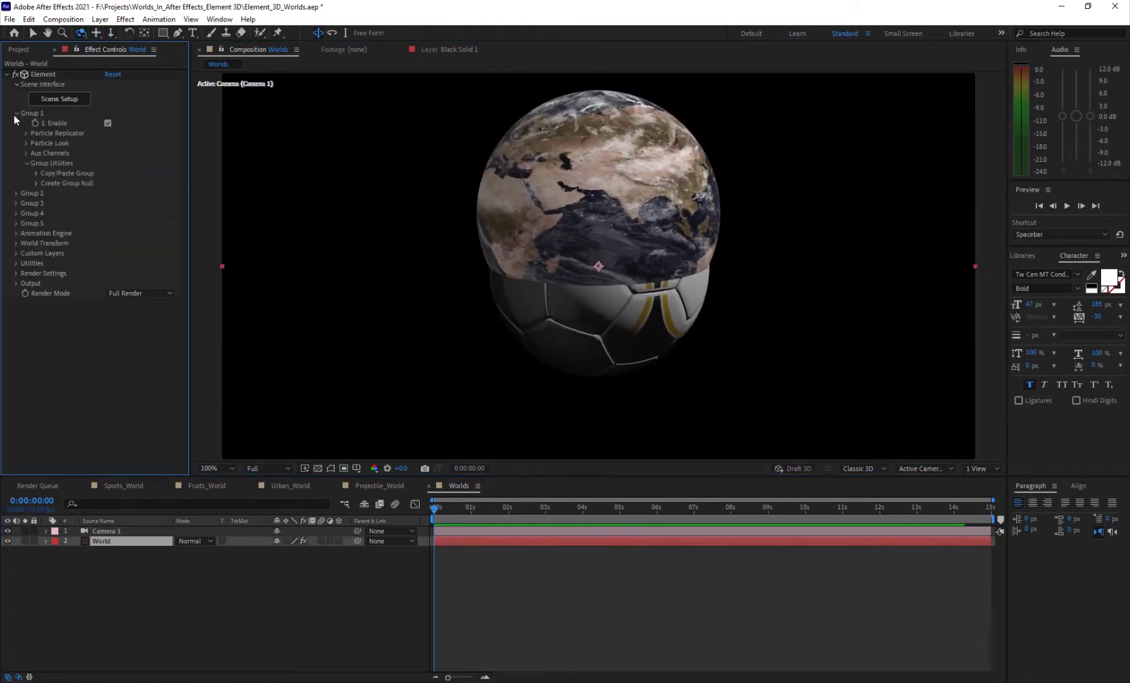
left_click(25, 134)
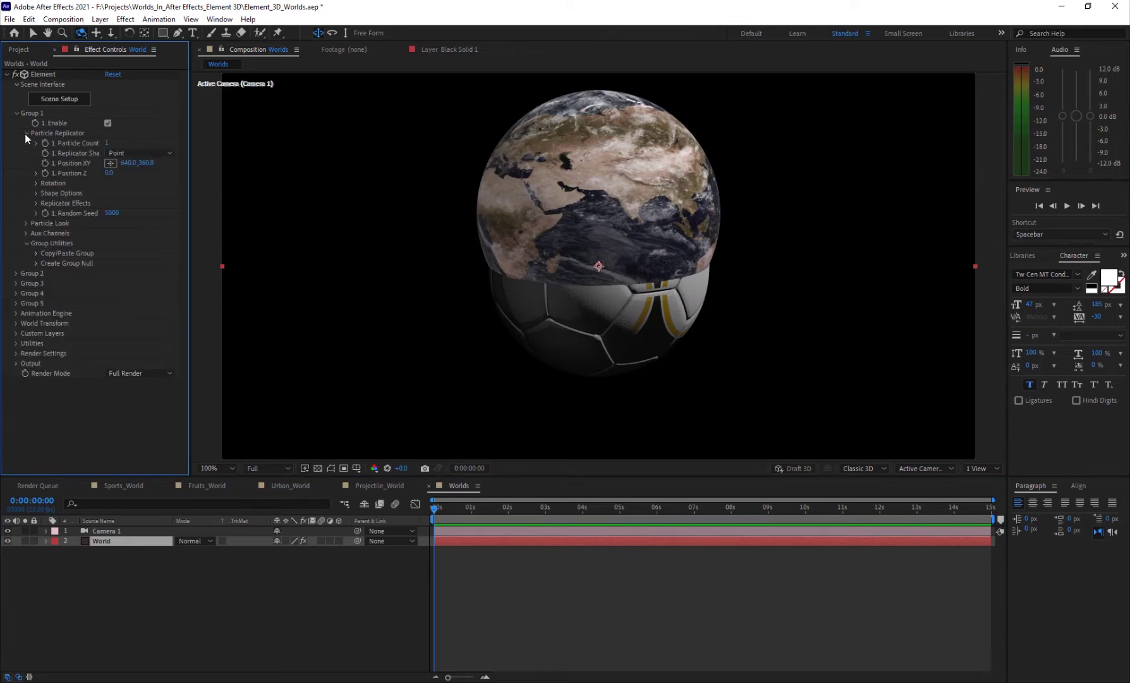
left_click(113, 153)
left_click(135, 205)
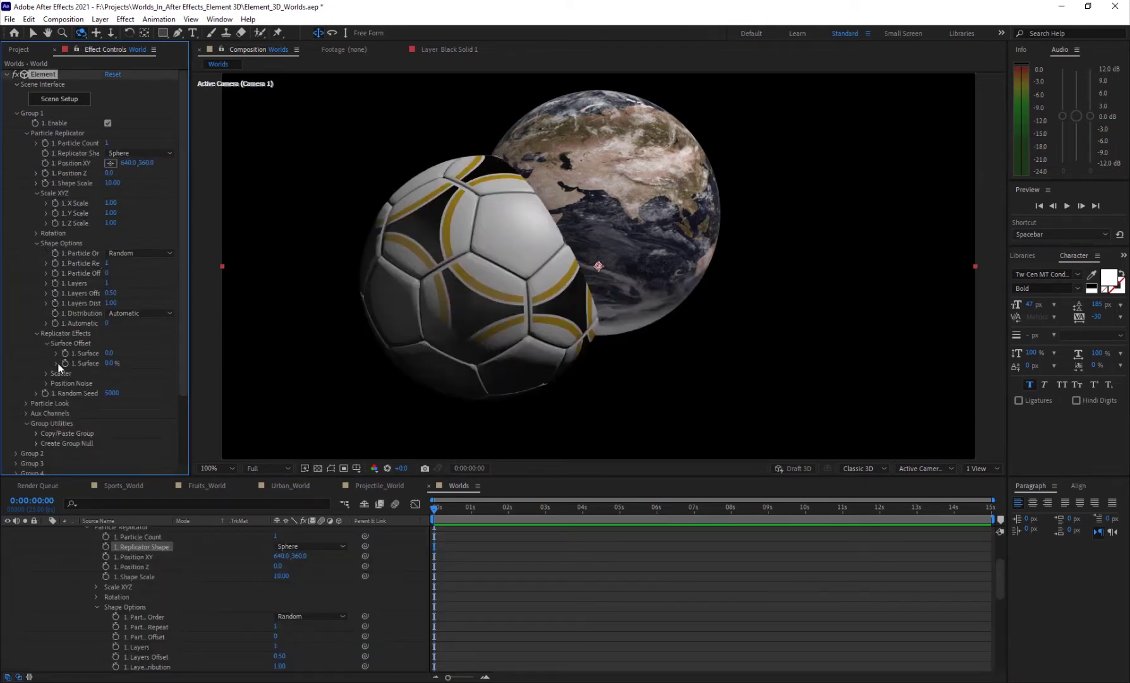
Step: Reduce the particle size of group 1 to 4
left_click(26, 404)
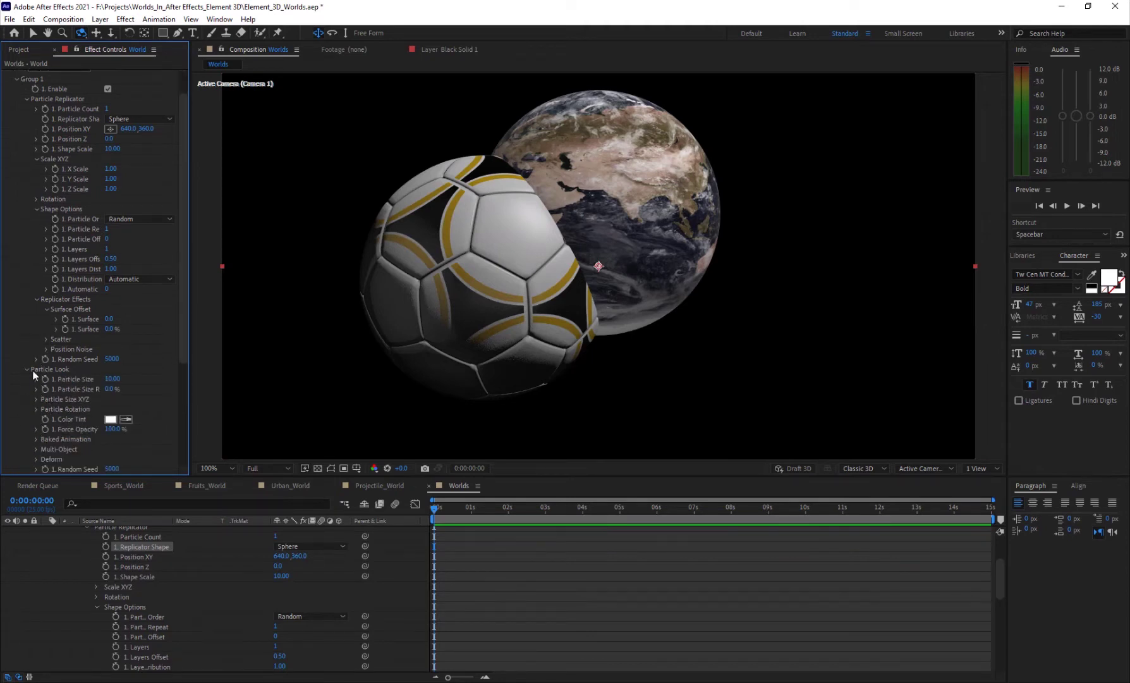
scroll(61, 376, "down", 2)
left_click_drag(113, 326, 92, 335)
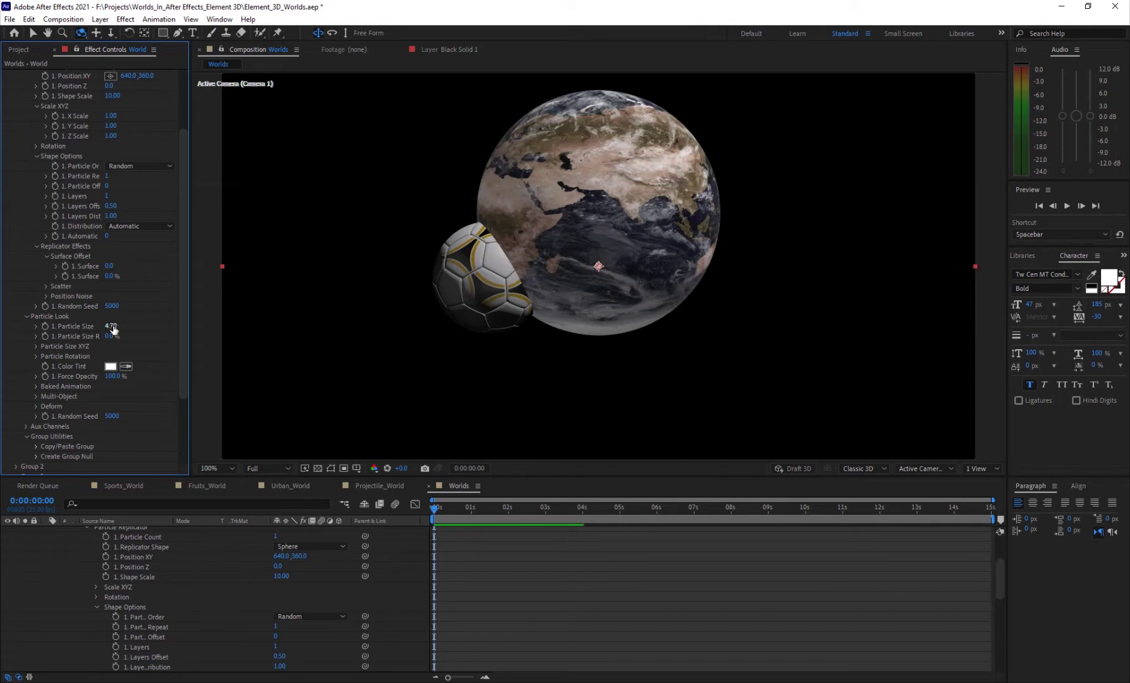
left_click(112, 326)
type("4")
key("Return")
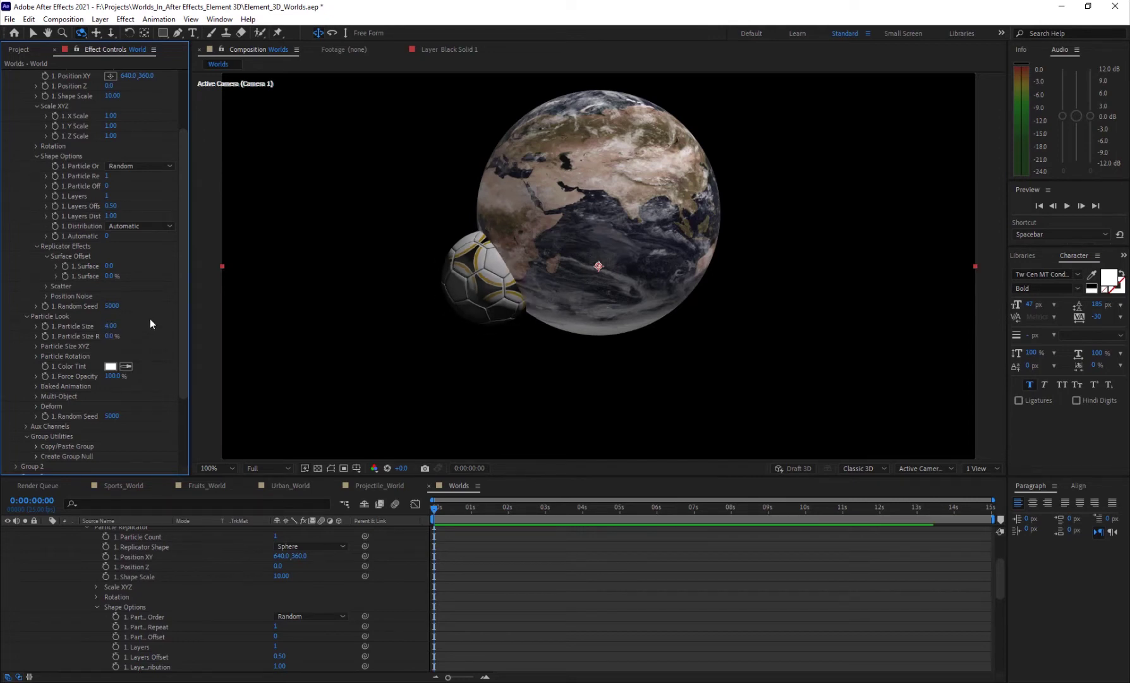
Step: Replicate group 1 around the Earth with a particle count of 26, XY position 640, 246 and shape scale 15.10
scroll(126, 222, "up", 3)
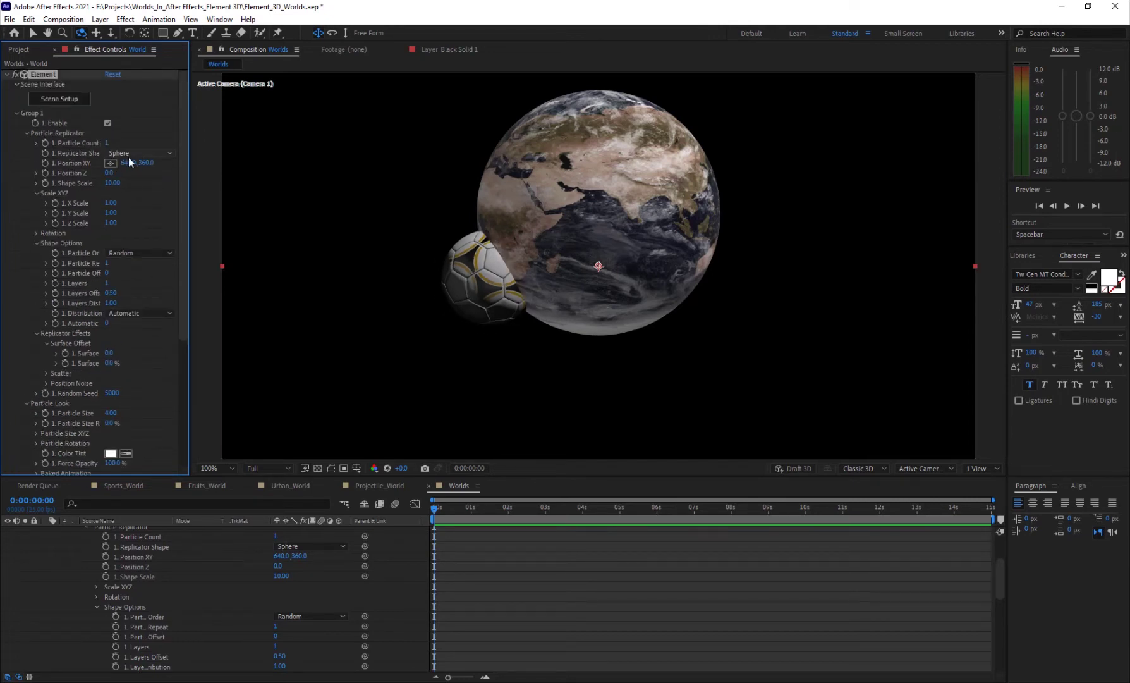
left_click_drag(111, 140, 136, 184)
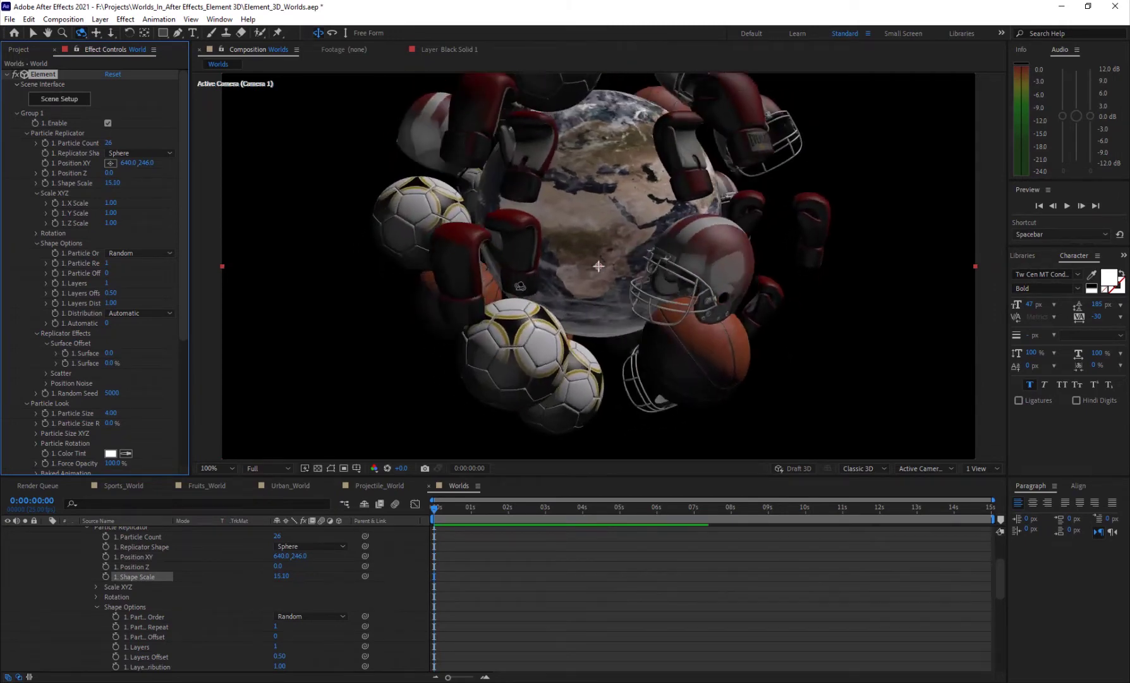
scroll(532, 272, "down", 3)
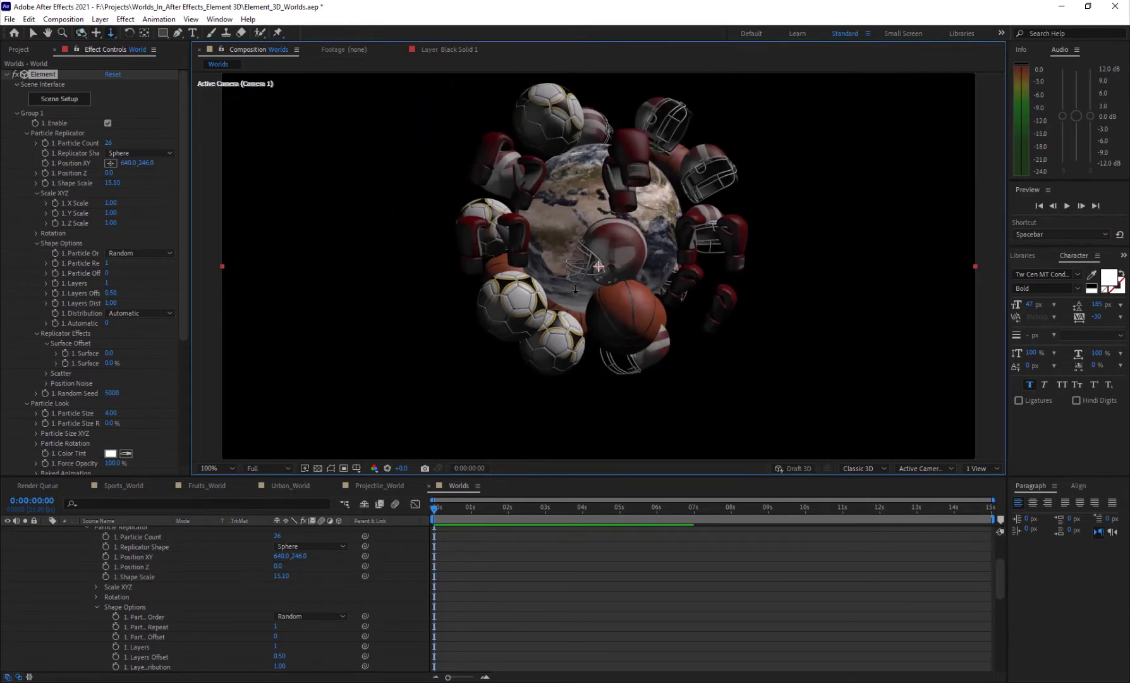
left_click_drag(588, 232, 589, 309)
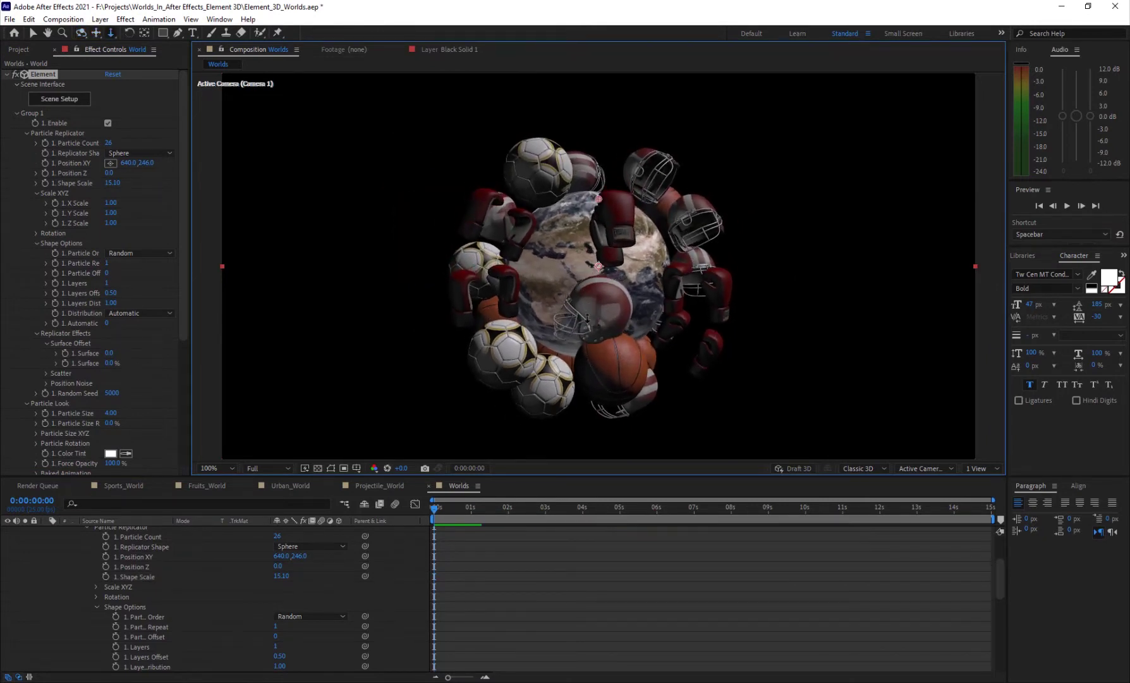
Step: Set group 1's particle size to 3 and reduce its shape scale to 13.10
scroll(588, 318, "up", 2)
scroll(71, 411, "down", 2)
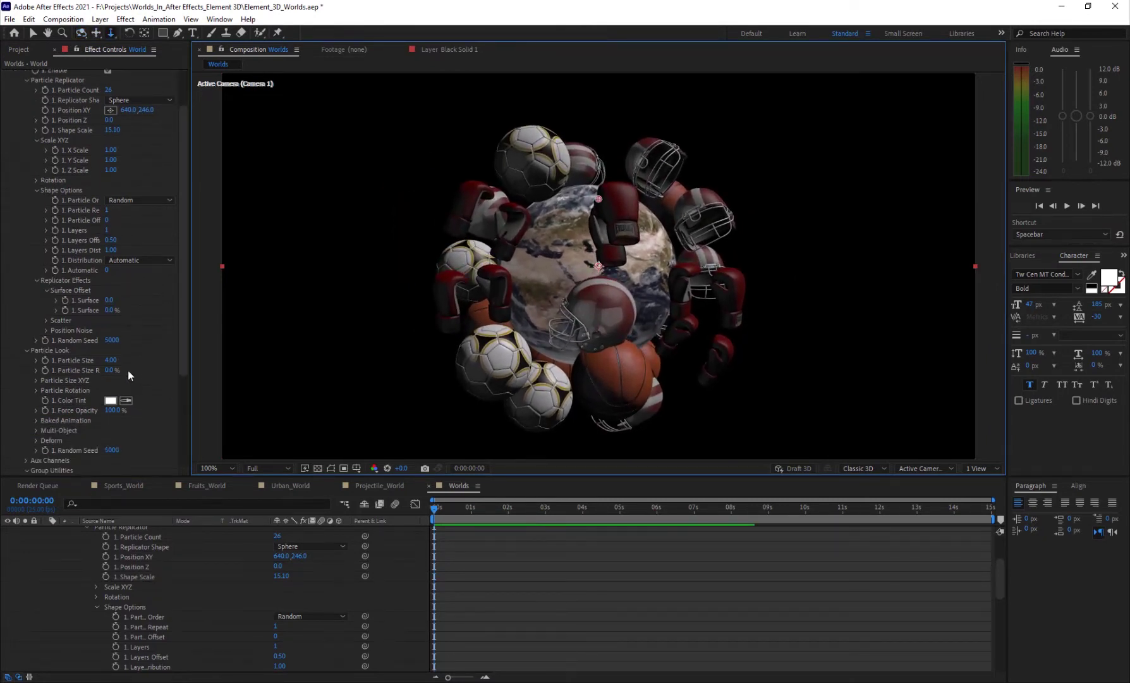
left_click(112, 360)
type("3")
key("Return")
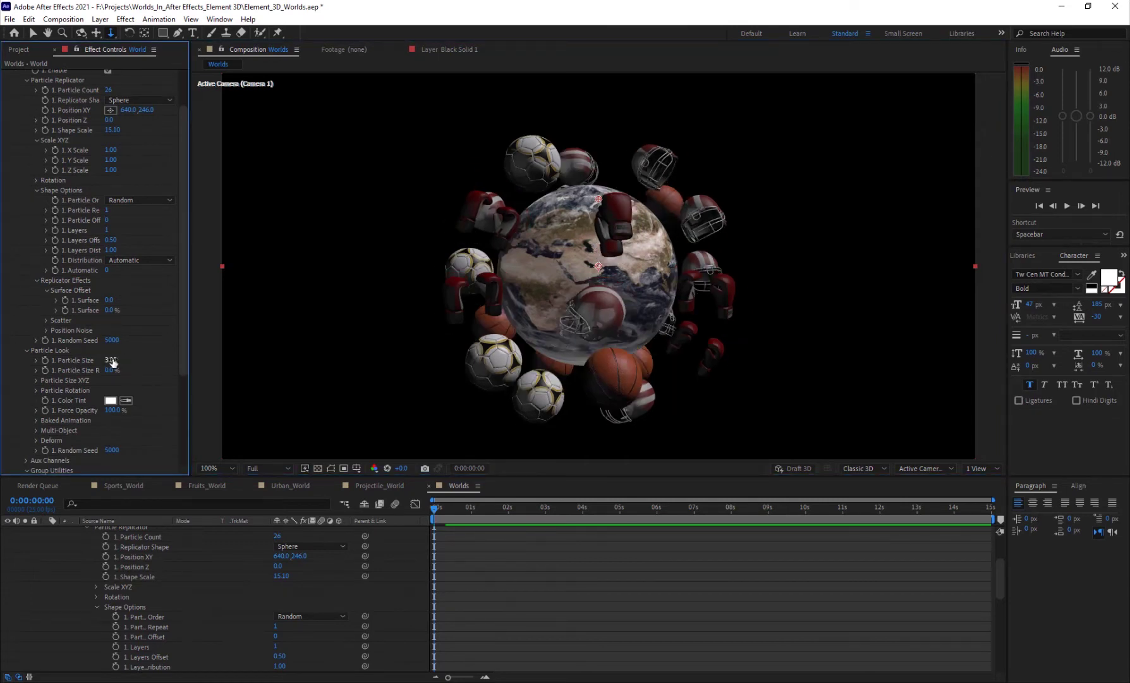
left_click_drag(112, 130, 103, 130)
scroll(51, 563, "up", 3)
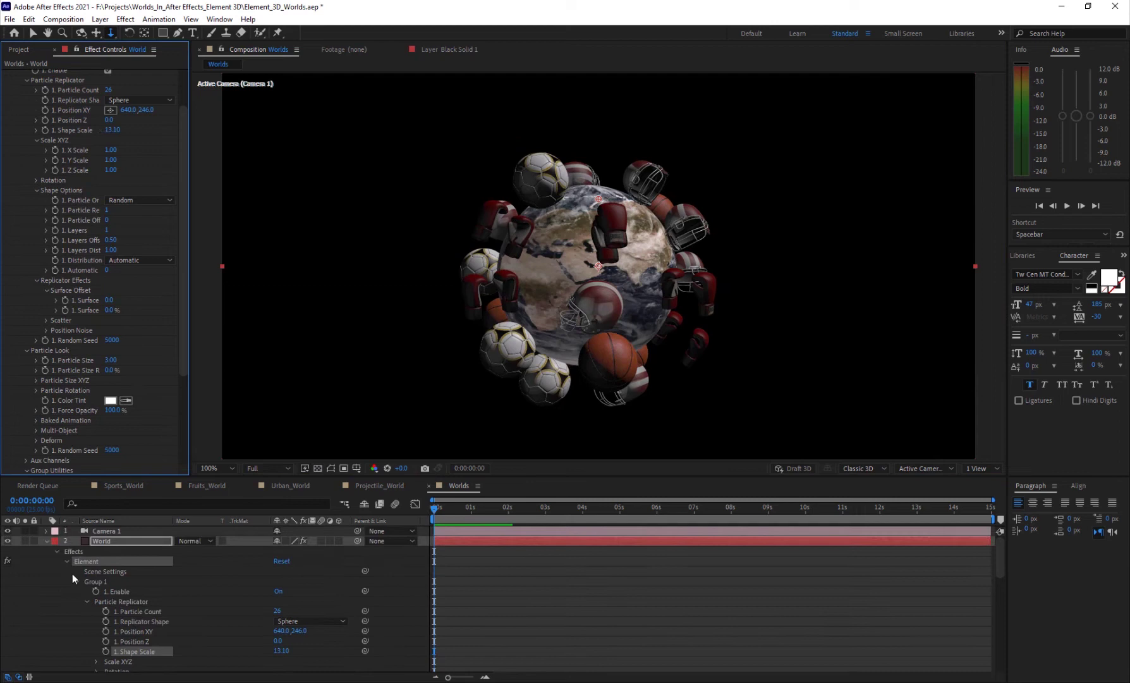
left_click(47, 541)
Step: Create a dark cyan 1280 x 720 solid and place it beneath the World layer as the background
right_click(105, 587)
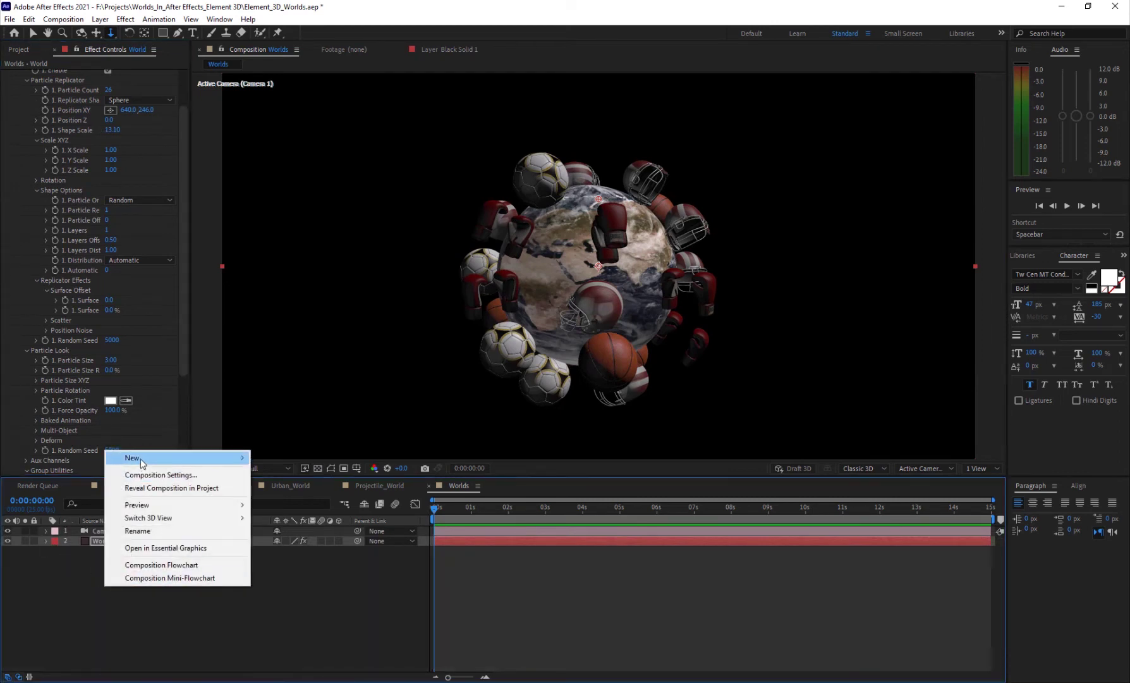
mouse_move(140, 458)
left_click(355, 488)
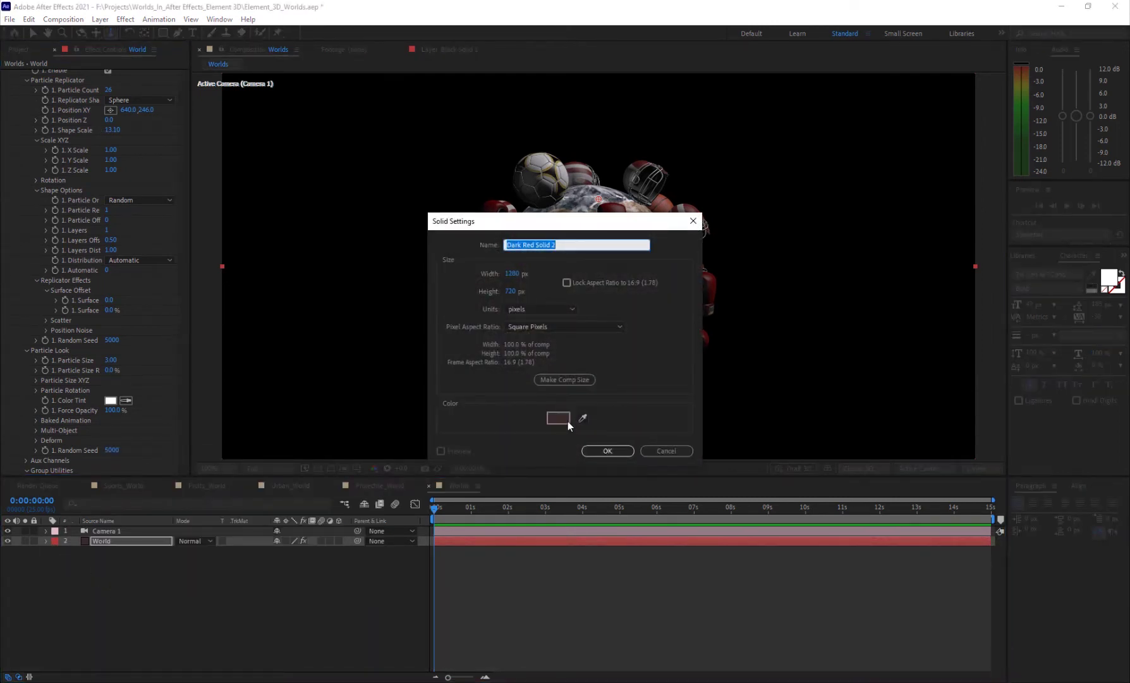
left_click(568, 419)
left_click_drag(598, 510, 600, 529)
left_click(688, 455)
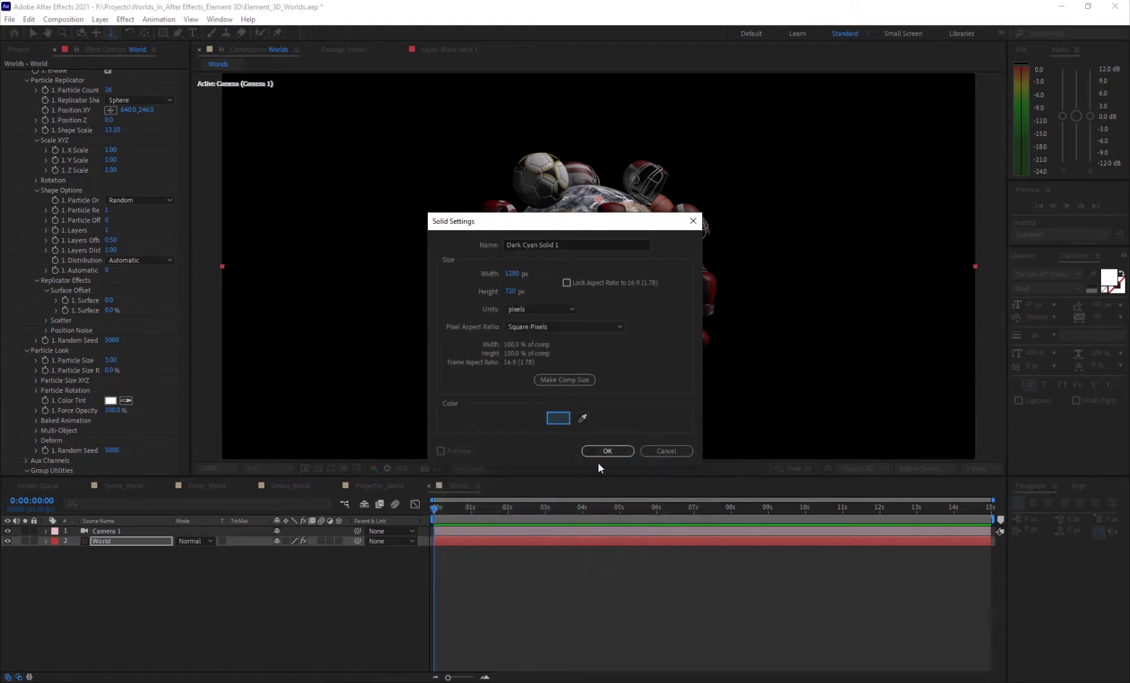
left_click(598, 460)
left_click_drag(143, 543, 143, 562)
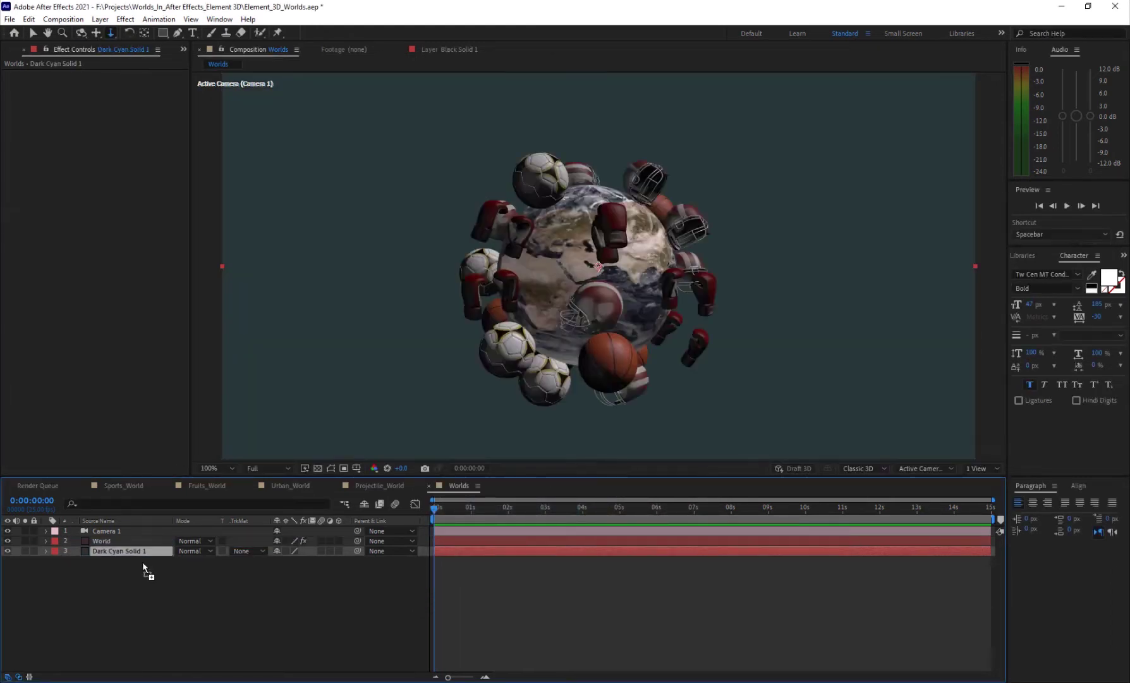
left_click(128, 575)
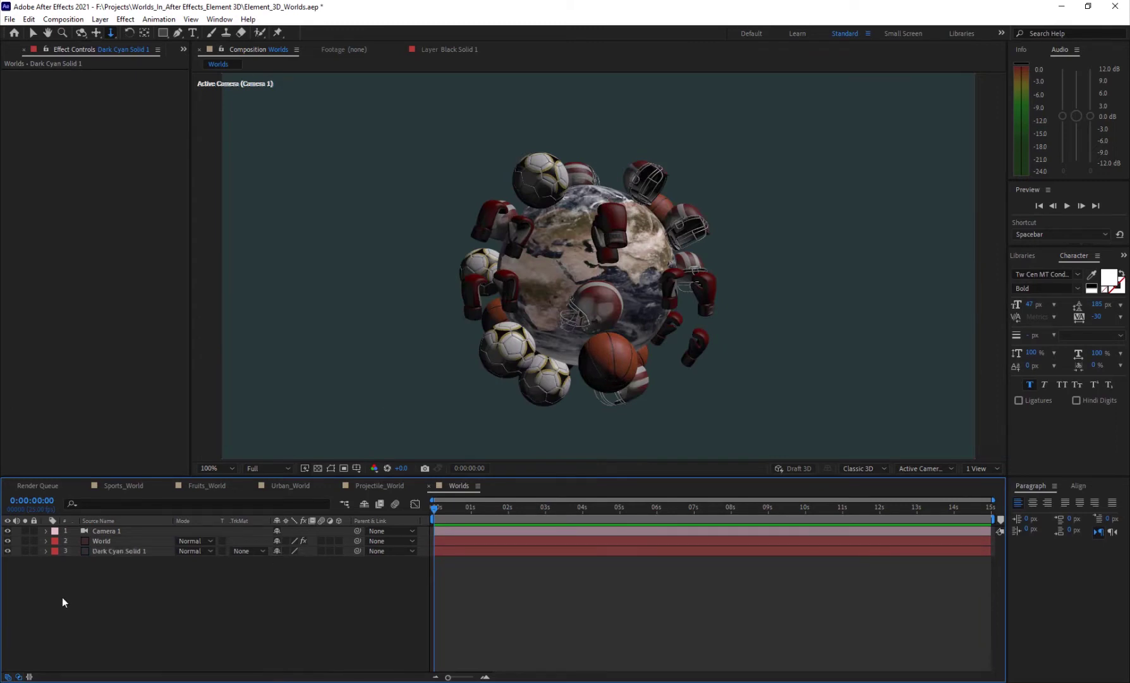
Step: Set the added lighting in the World layer's render settings to Cinema
left_click(121, 540)
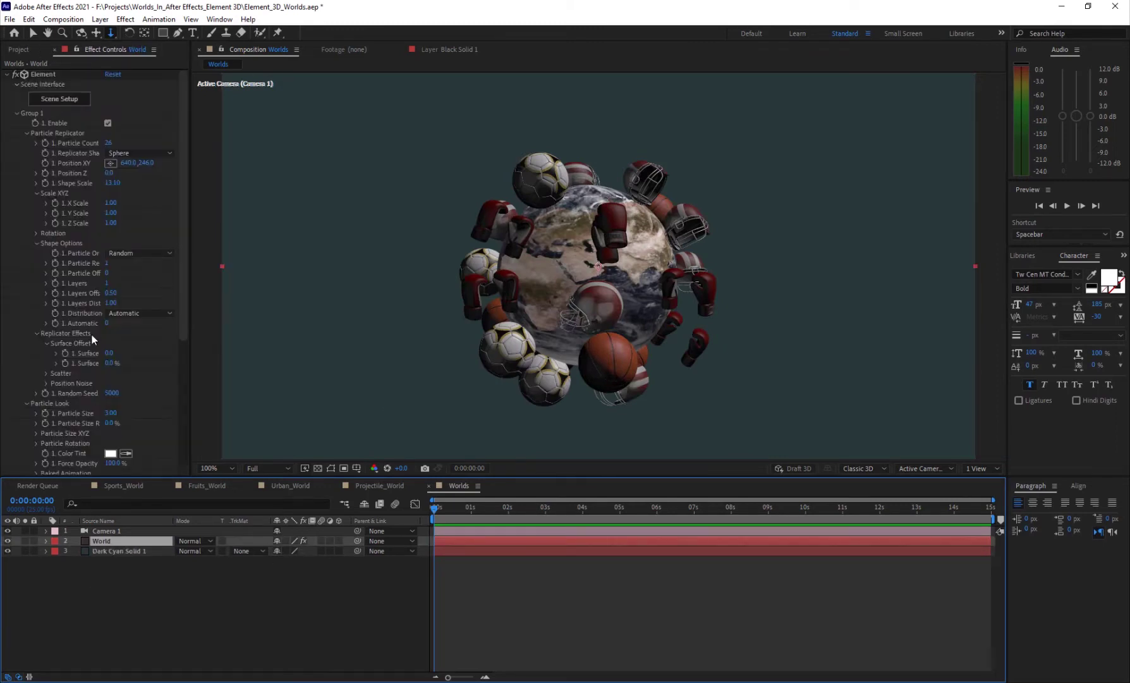
left_click(17, 113)
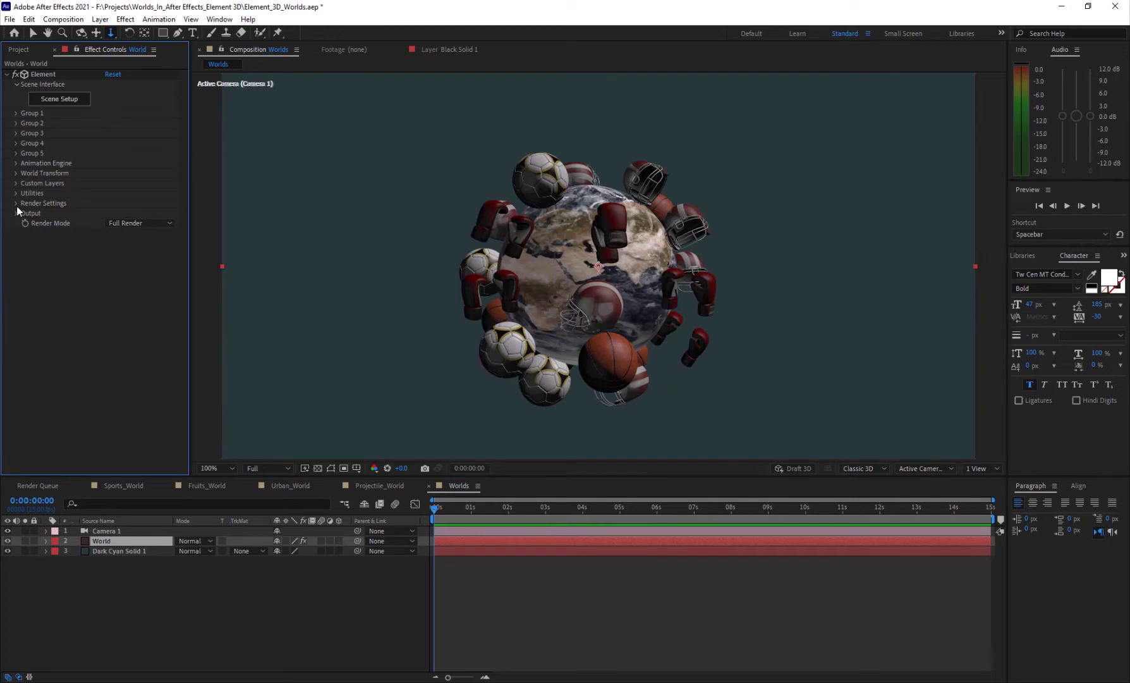
left_click(17, 204)
left_click(25, 223)
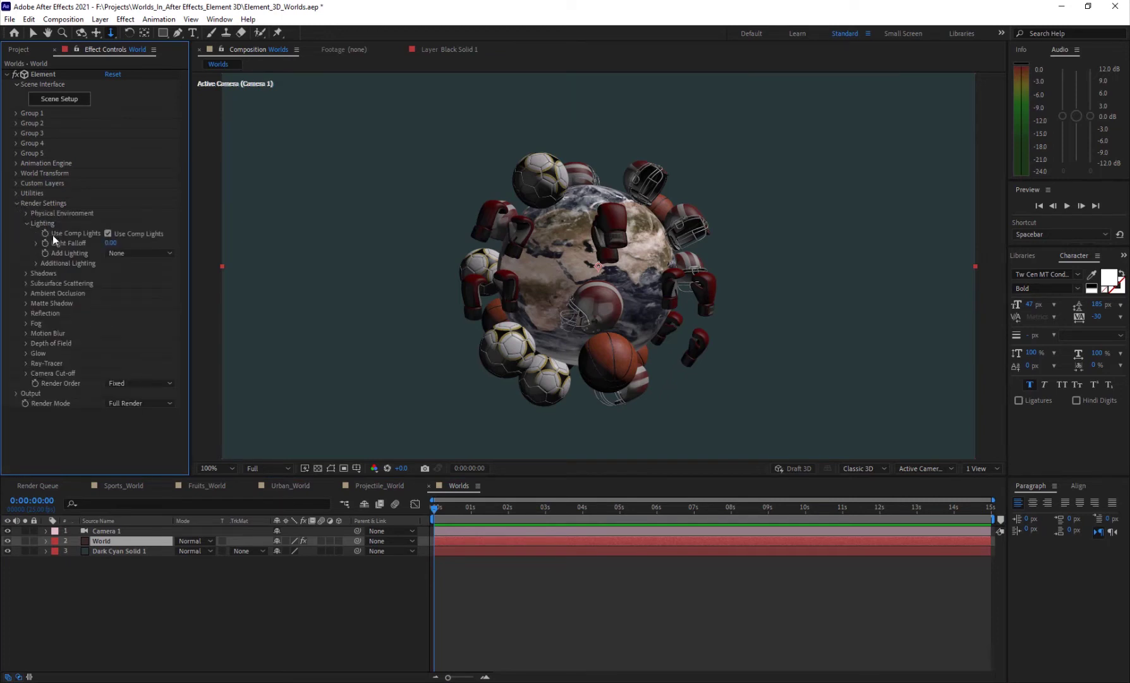
left_click(145, 256)
left_click(162, 401)
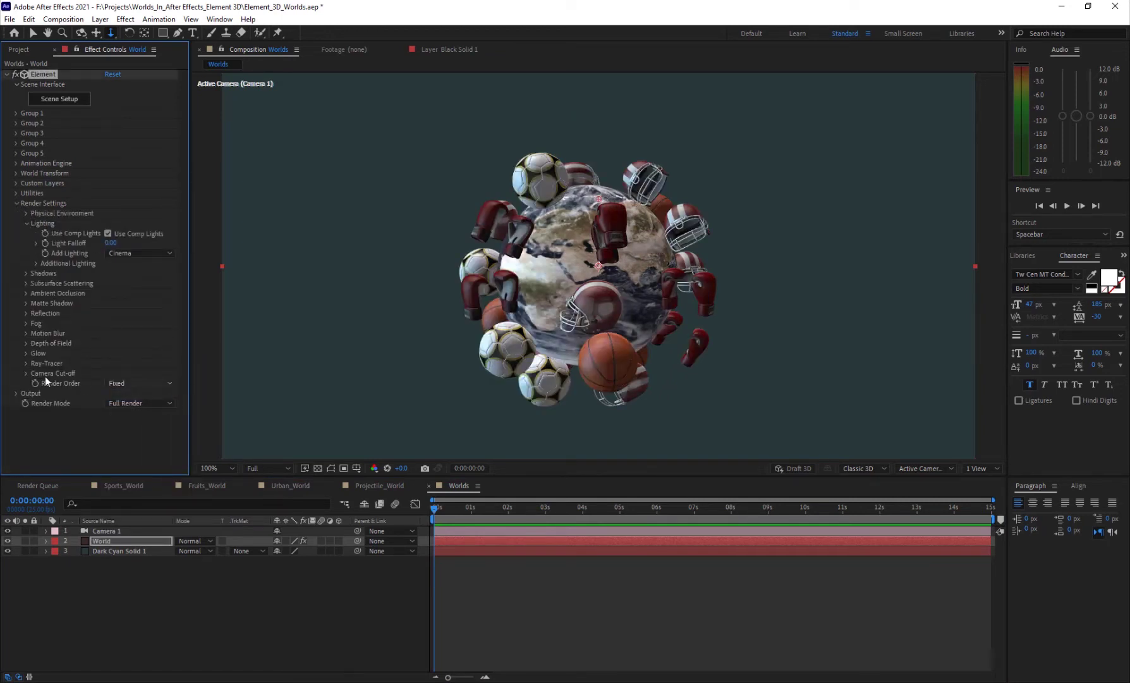
Step: Rotate the additional lighting to 160° on X and 69° on Y
key("period")
left_click(36, 263)
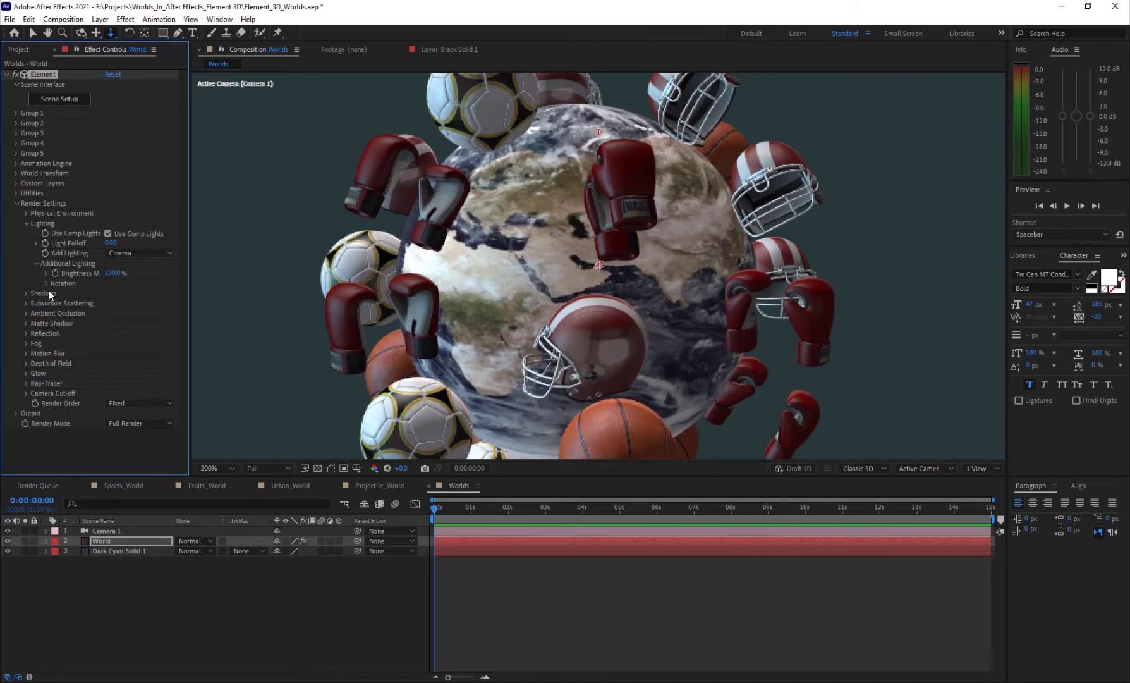
left_click(46, 283)
left_click(121, 293)
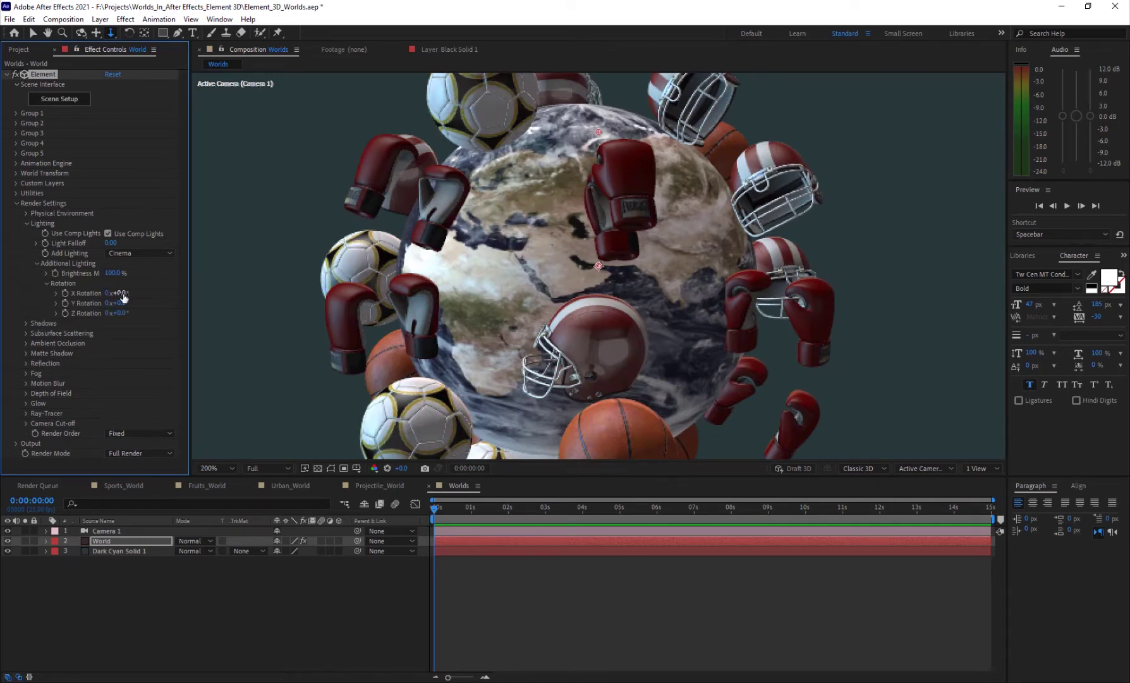
type("103")
key("Return")
left_click_drag(195, 300, 227, 304)
key("comma")
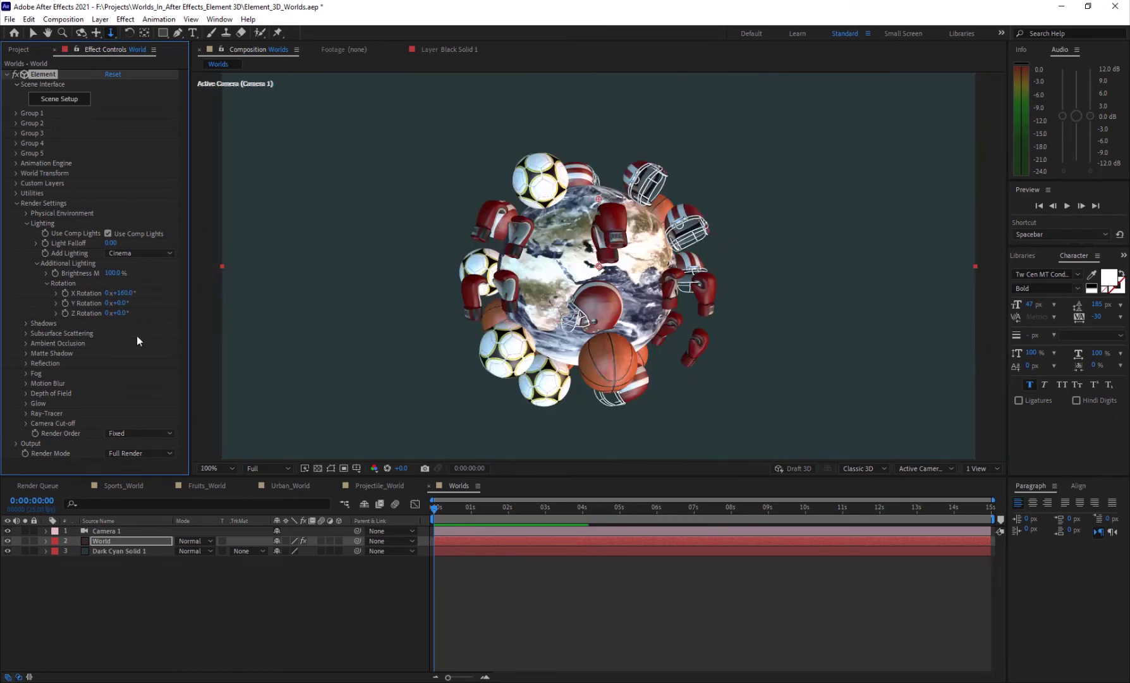
left_click_drag(120, 302, 175, 315)
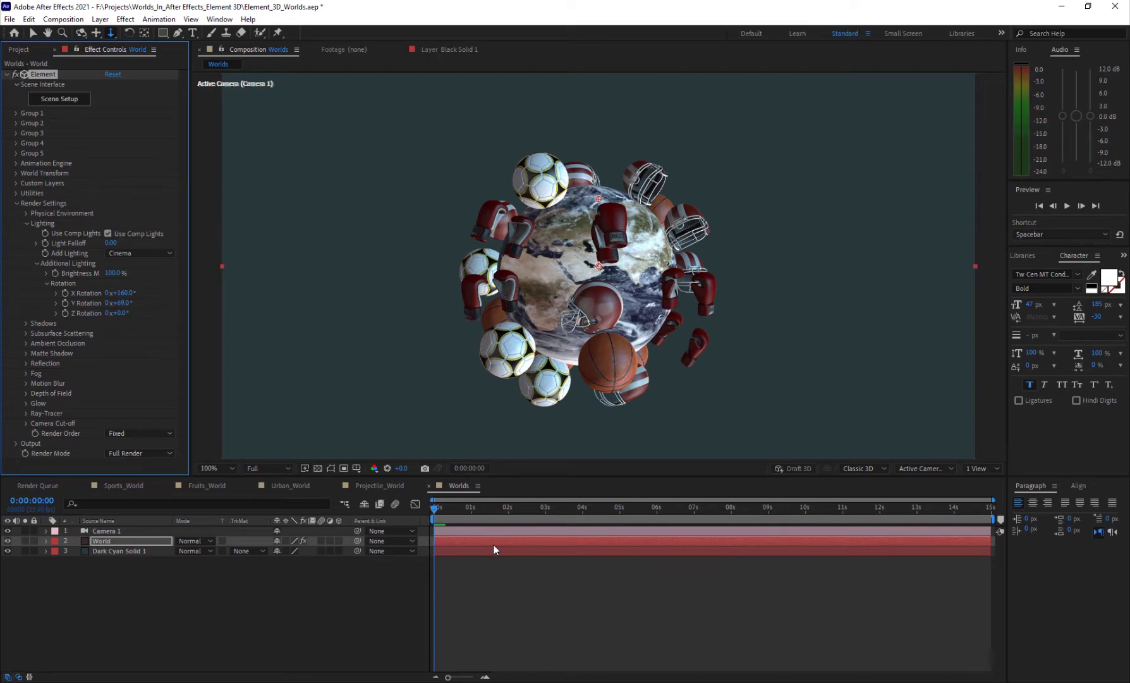
Step: Scrub the Worlds timeline to 0:00:01:21 and compare the scene with the Sports_World composition
left_click_drag(479, 509, 565, 512)
left_click(131, 485)
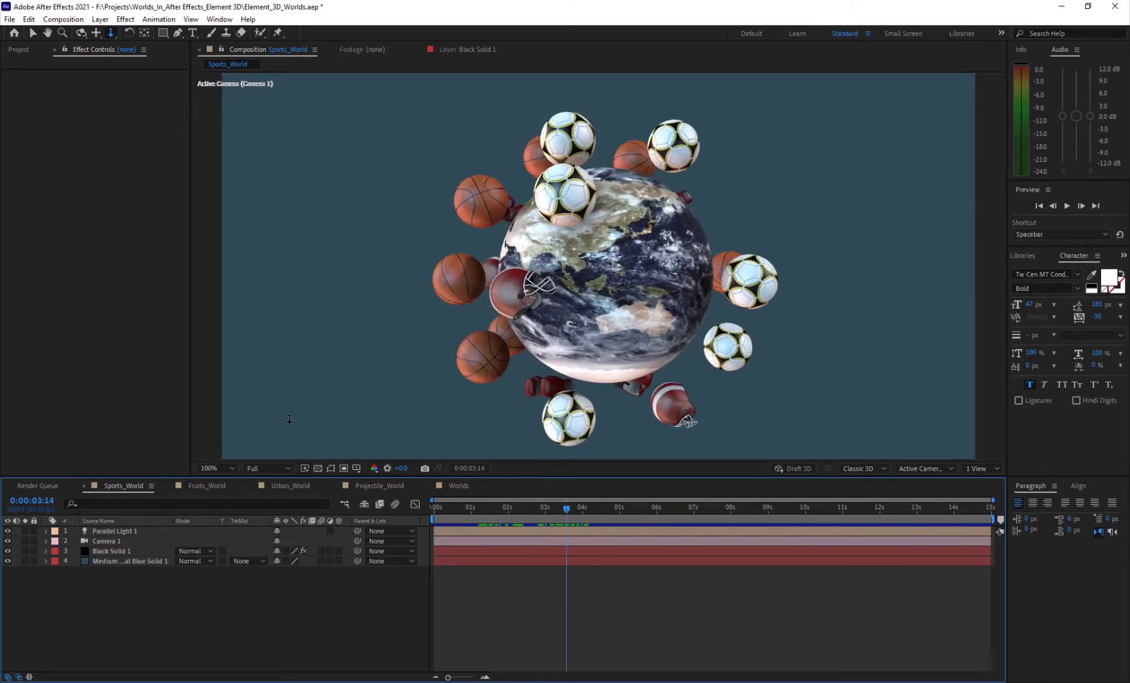
left_click(453, 486)
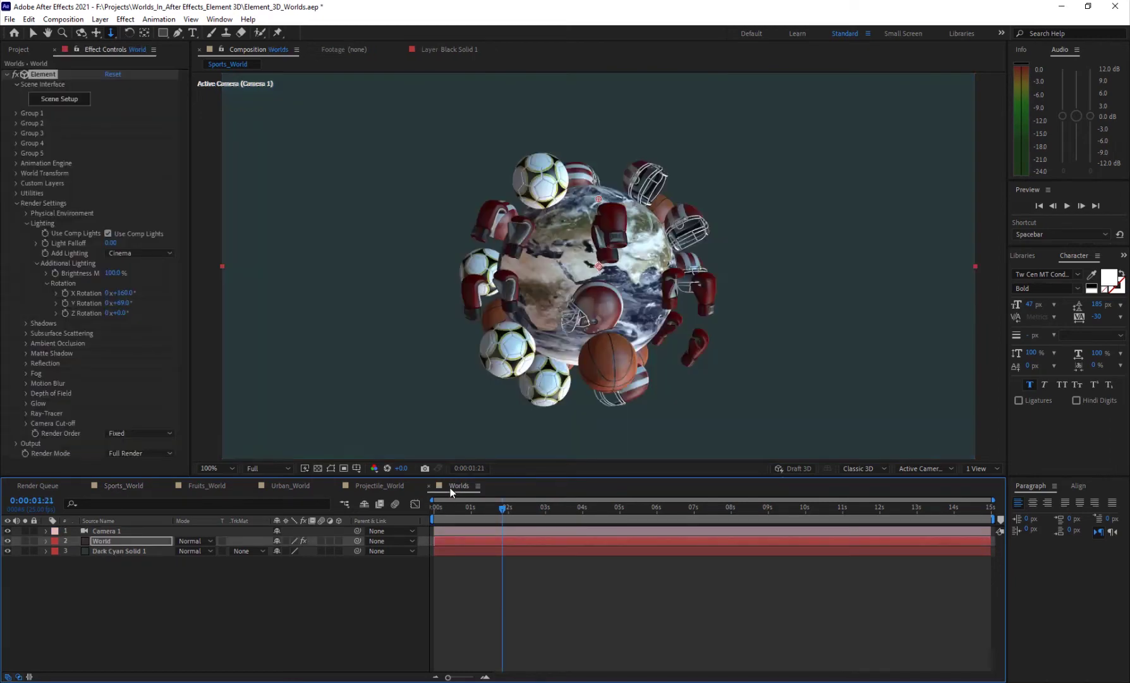
Step: Add a white parallel light at 100% intensity that casts shadows with 100% darkness to the Worlds composition
left_click(177, 591)
left_click(100, 19)
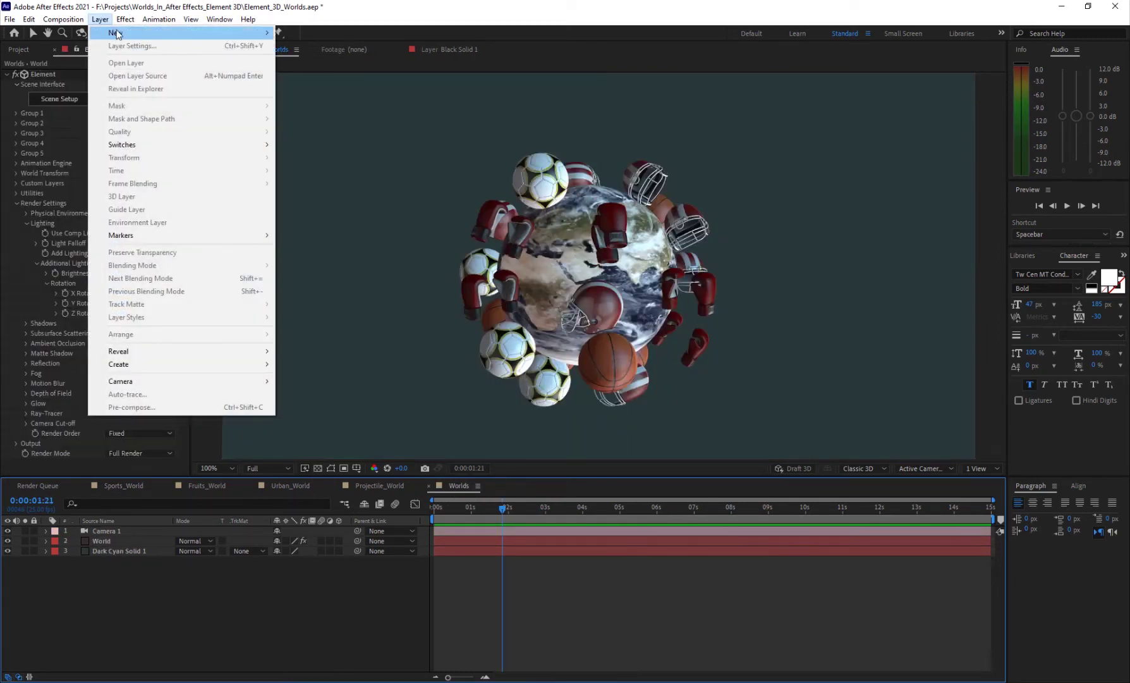
mouse_move(120, 33)
left_click(351, 58)
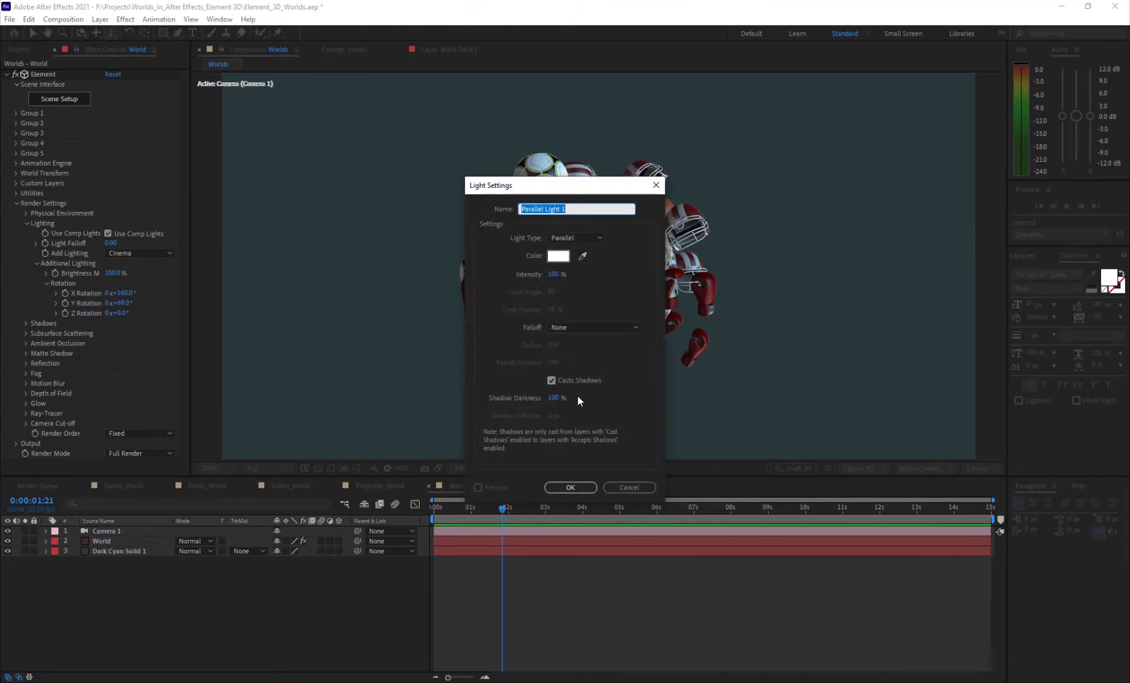
left_click(570, 487)
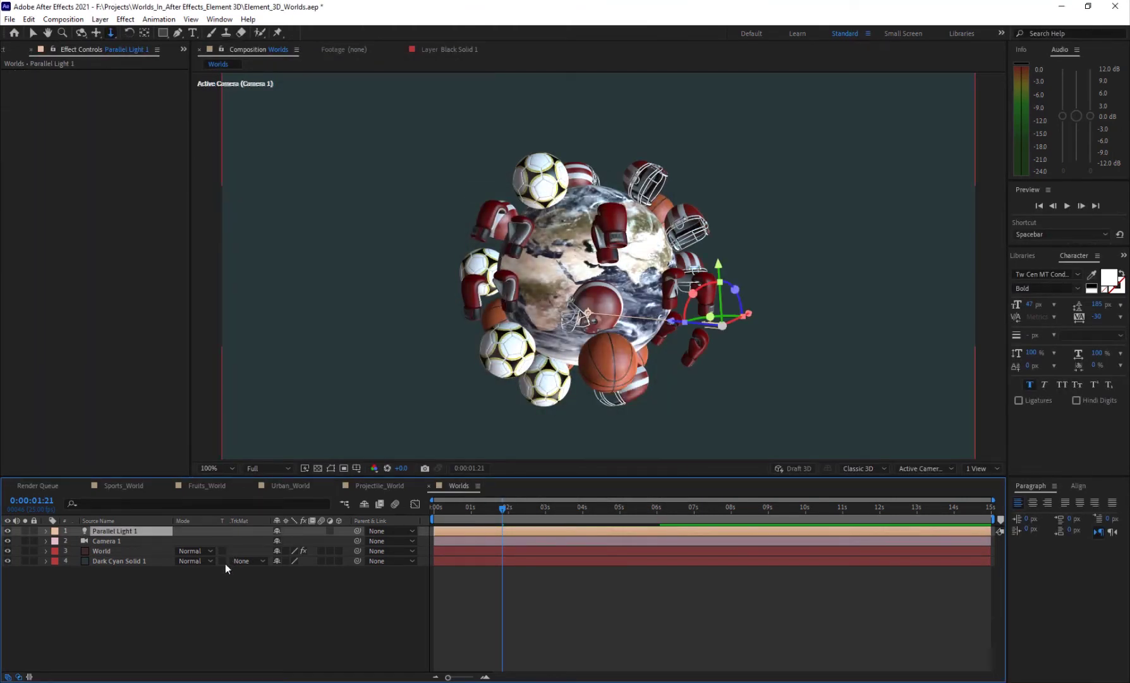
Step: Move the parallel light out to an X position of 1143.3
key("p")
mouse_move(281, 540)
left_mouse_down()
mouse_move(332, 543)
mouse_move(298, 544)
mouse_move(341, 557)
mouse_move(292, 541)
left_mouse_up()
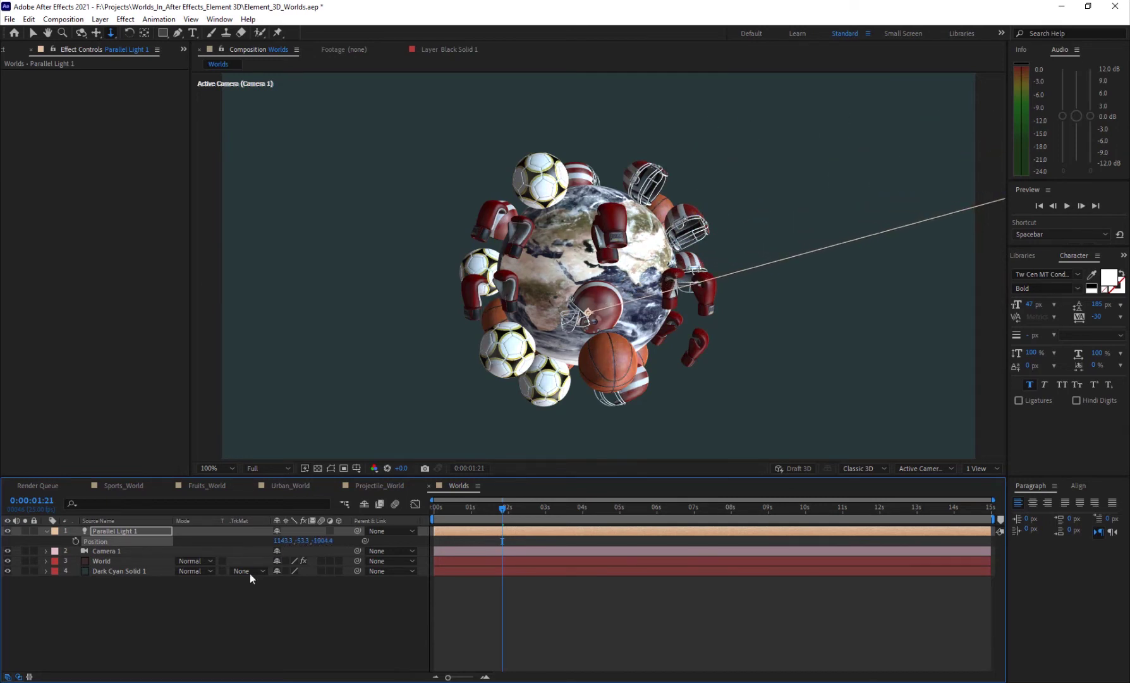
Step: Enable shadows in the World layer's Element render settings and inspect the shadowed globe up close at different times
left_click(112, 562)
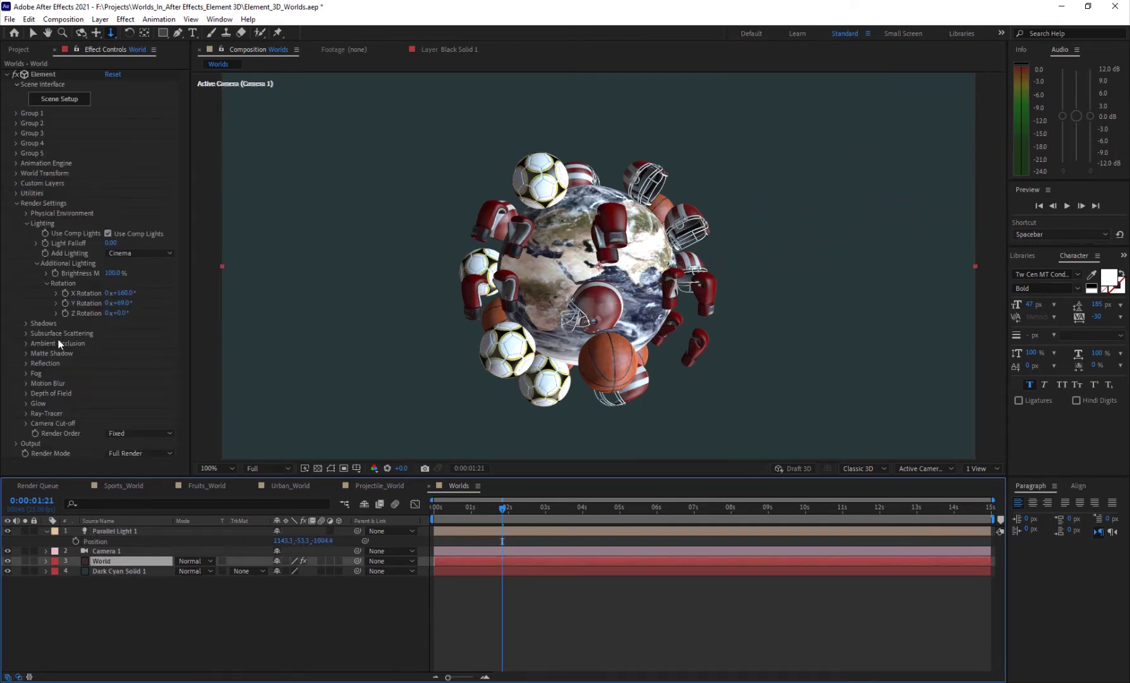
left_click(27, 323)
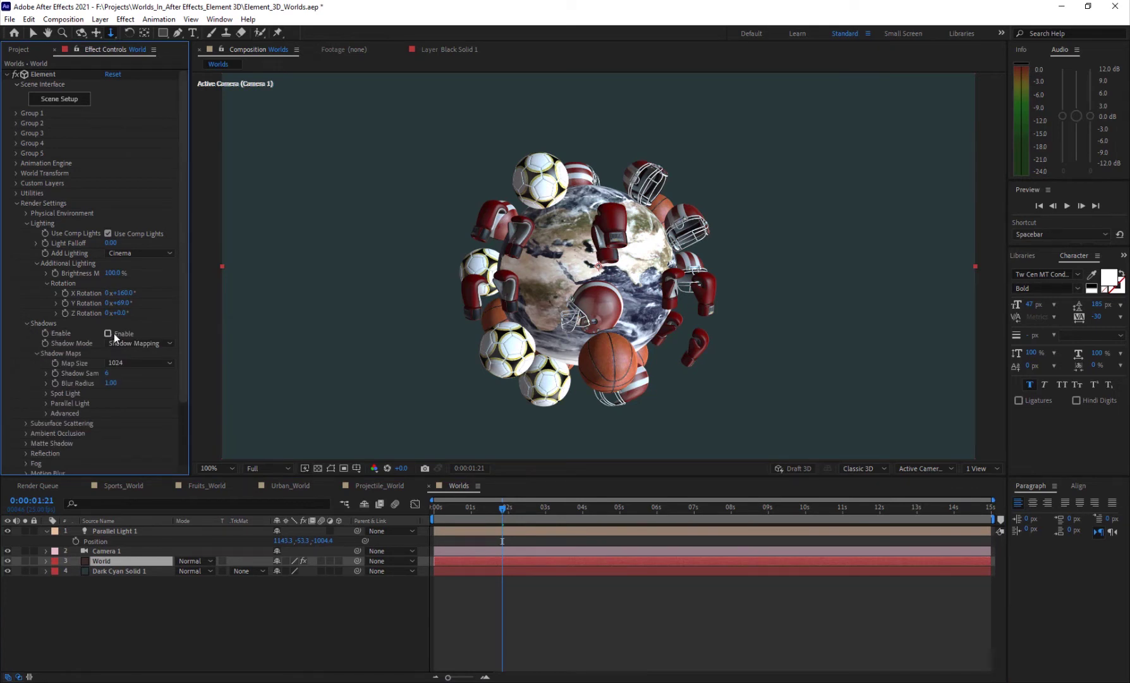
left_click(115, 334)
mouse_move(509, 508)
left_mouse_down()
mouse_move(536, 509)
mouse_move(478, 509)
mouse_move(524, 509)
left_mouse_up()
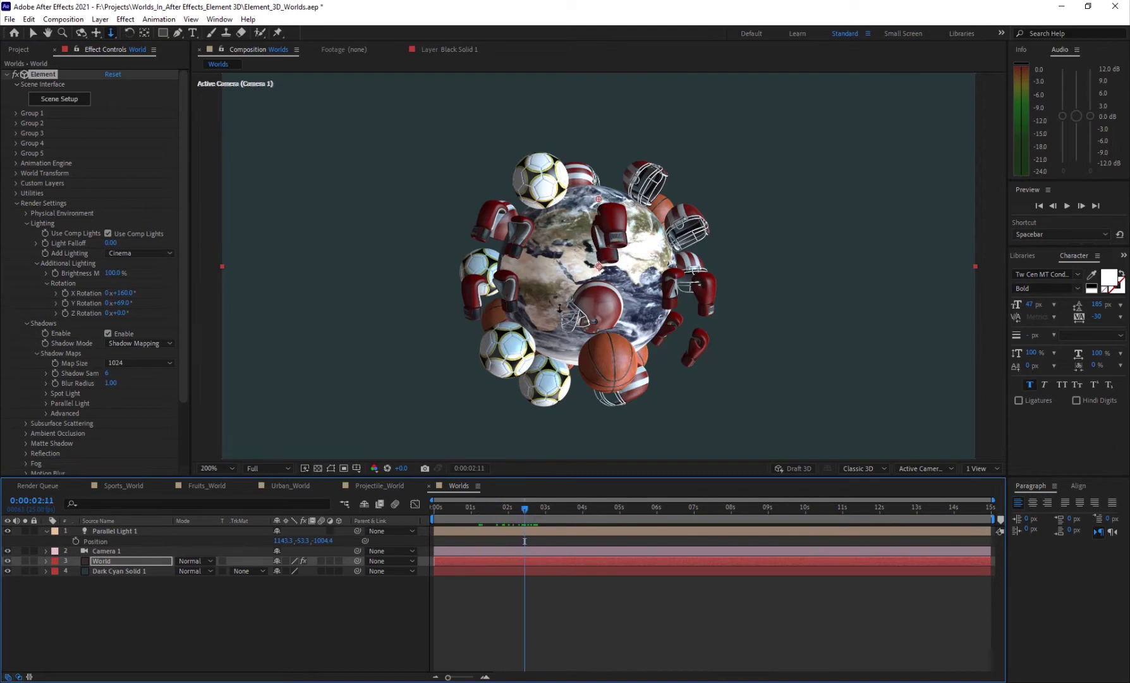
scroll(559, 308, "down", 2)
scroll(584, 310, "up", 4)
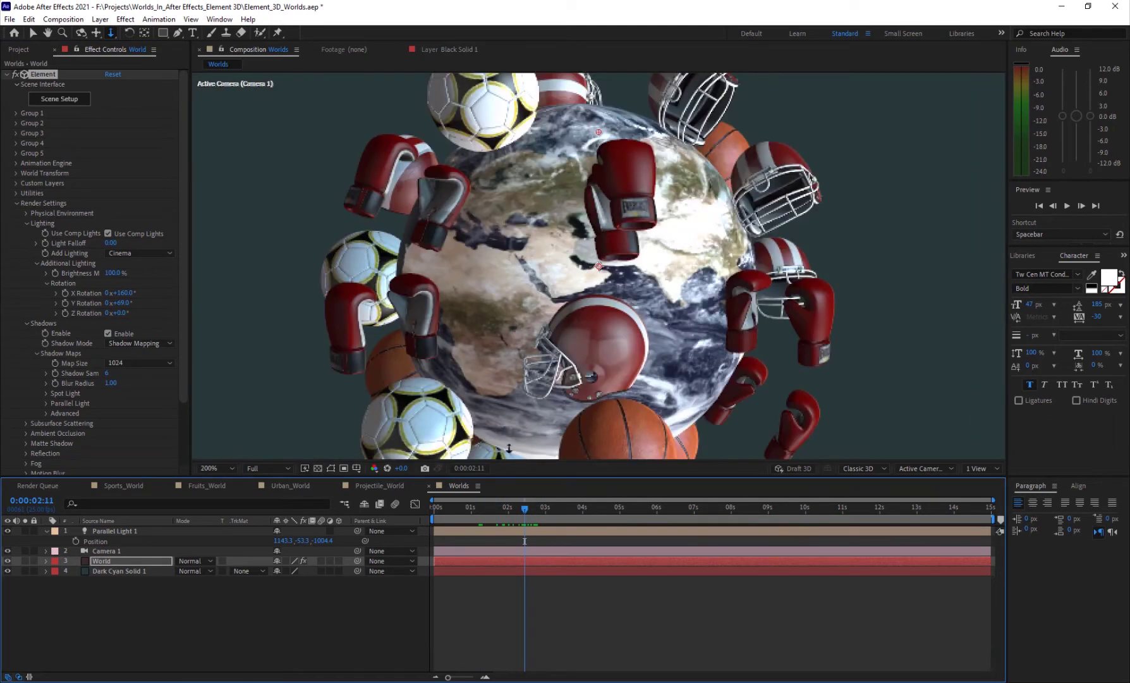
mouse_move(492, 510)
left_mouse_down()
mouse_move(479, 511)
mouse_move(506, 510)
left_mouse_up()
scroll(522, 298, "down", 2)
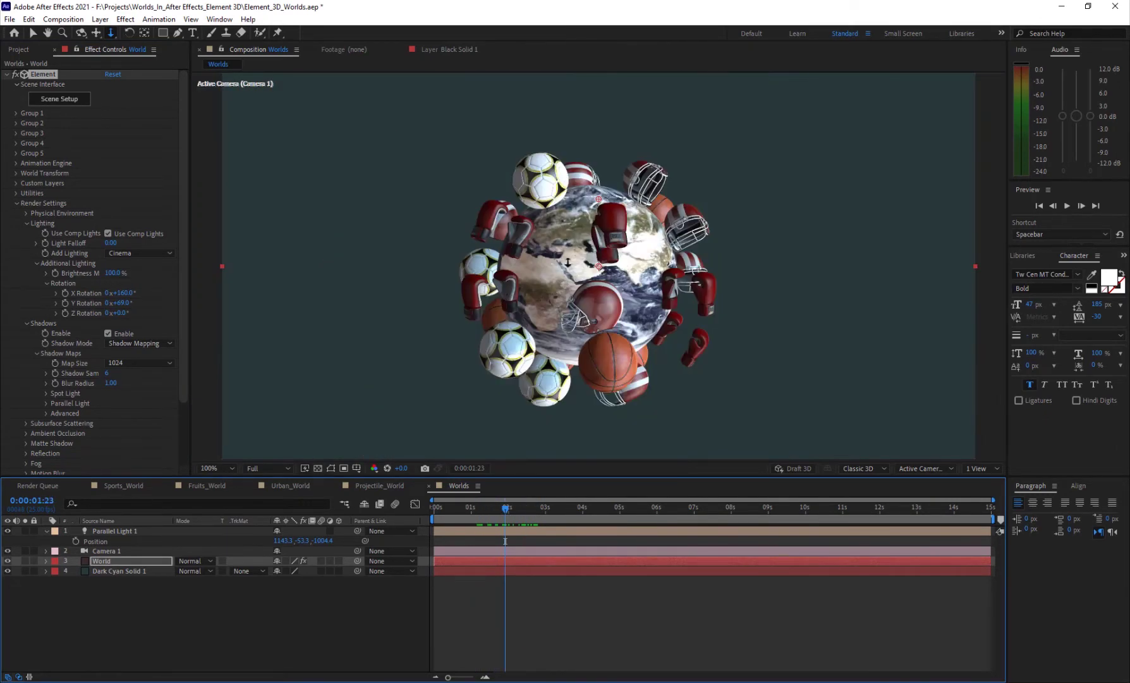
Step: Orbit the camera slightly and raise the parallel light to a Y position of -573.3, checking the result at 0:00:02:03
key("c")
left_click_drag(548, 426, 568, 261)
left_click_drag(302, 540, 290, 535)
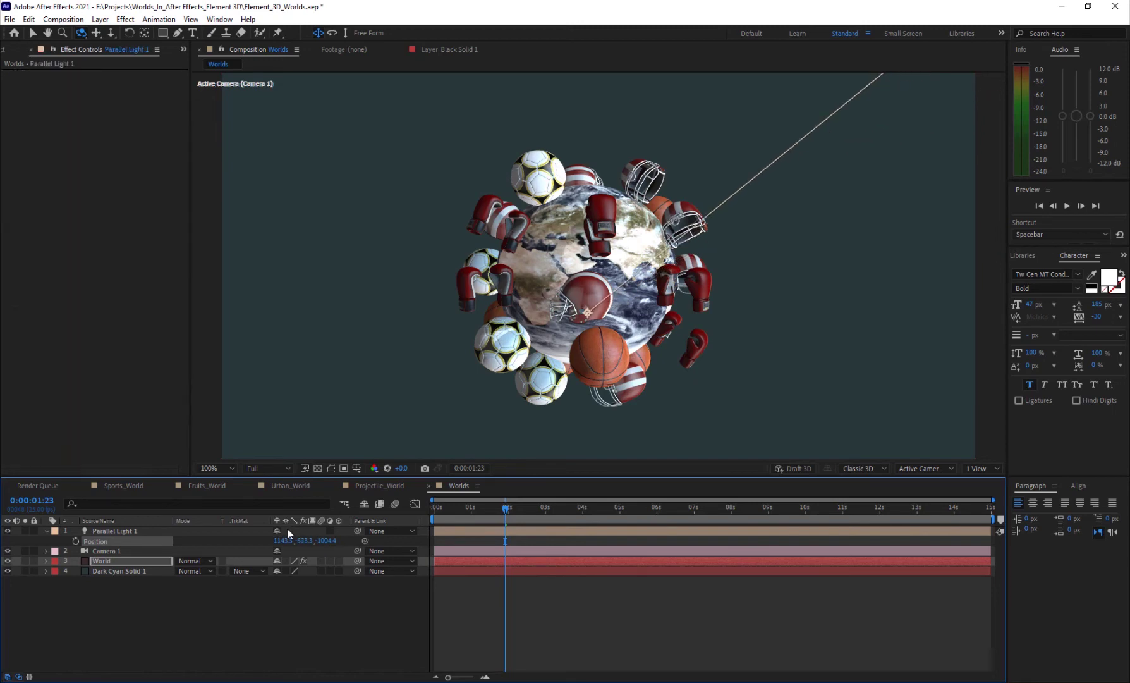
key("period")
key("comma")
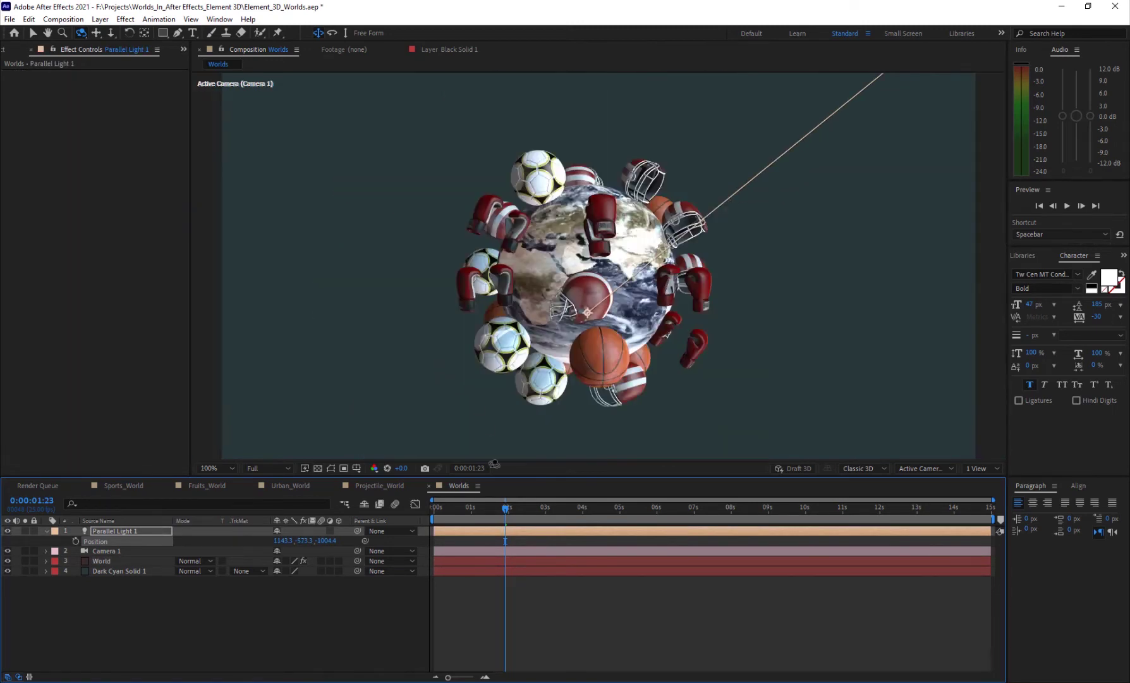
left_click_drag(474, 510, 513, 509)
Step: Drive the World layer's Y Rotation World with the expression time*50
left_click(111, 559)
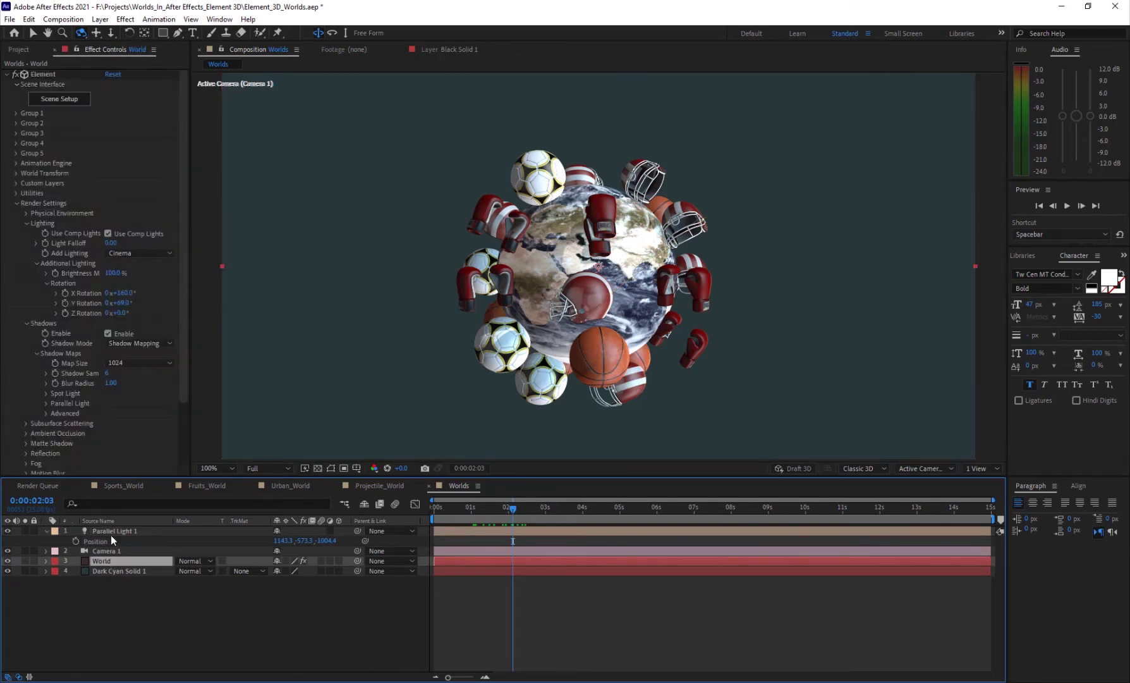
left_click(16, 203)
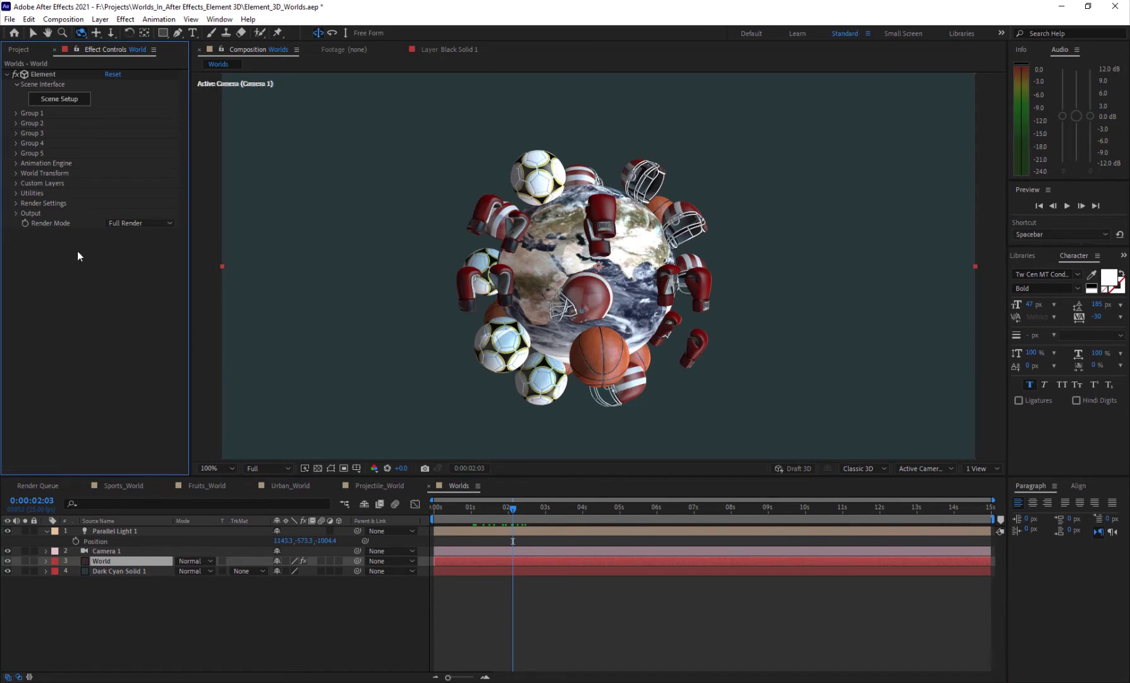
left_click(16, 173)
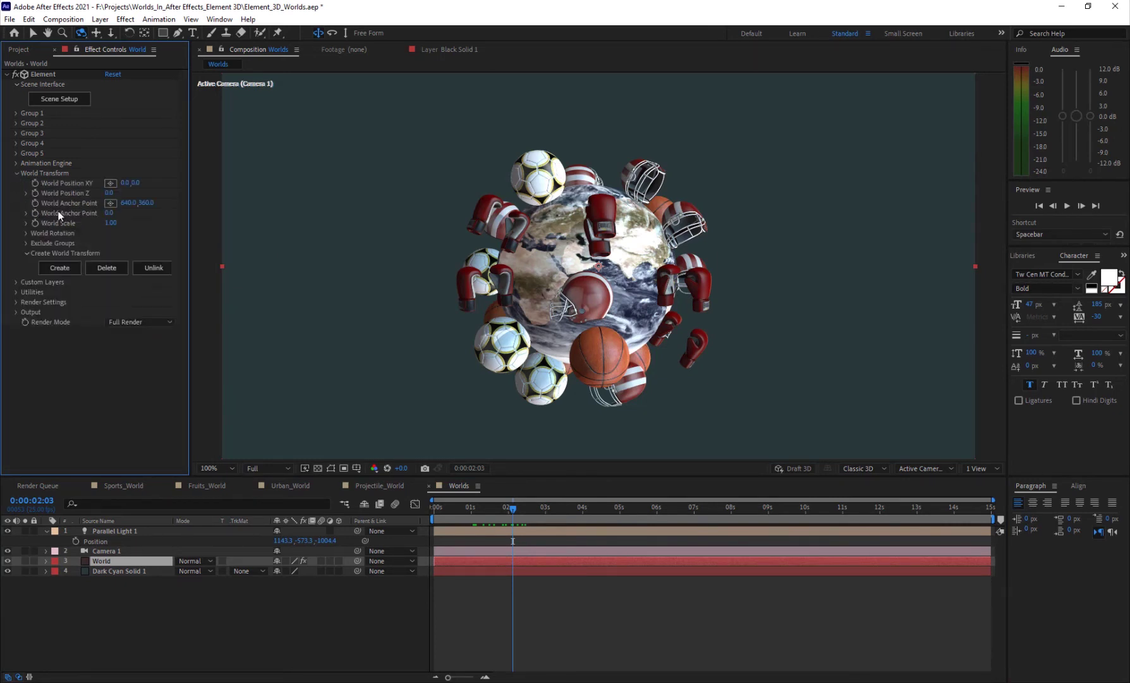
left_click(25, 233)
left_click_drag(127, 253, 398, 251)
left_click(47, 254, "alt")
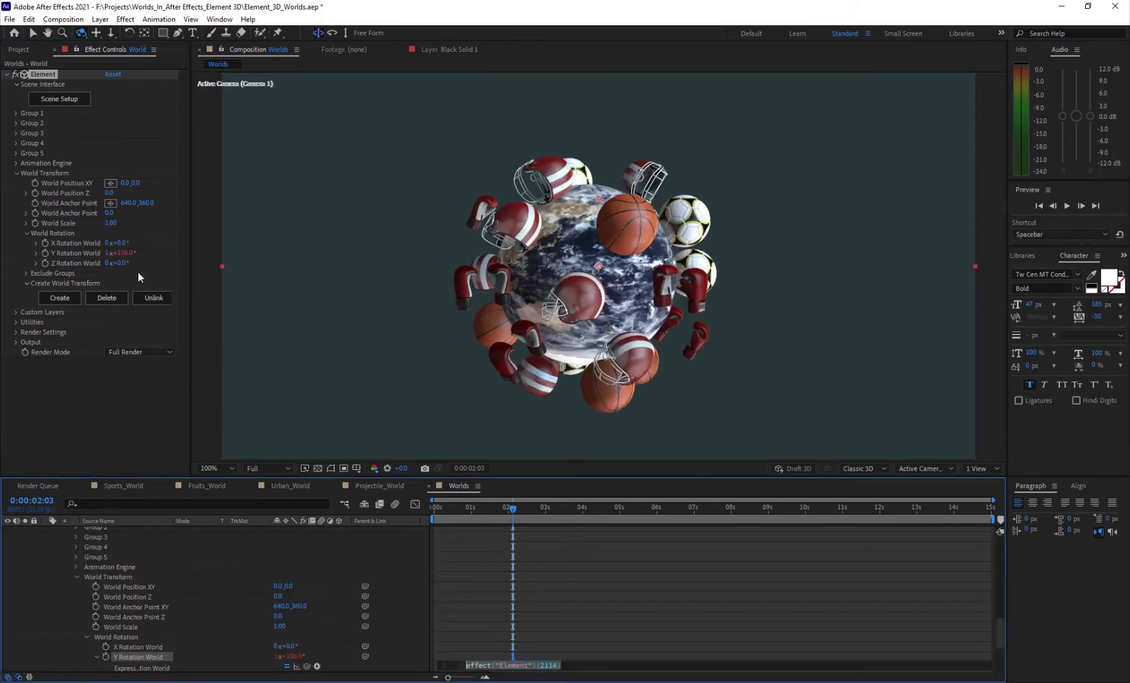
type("time")
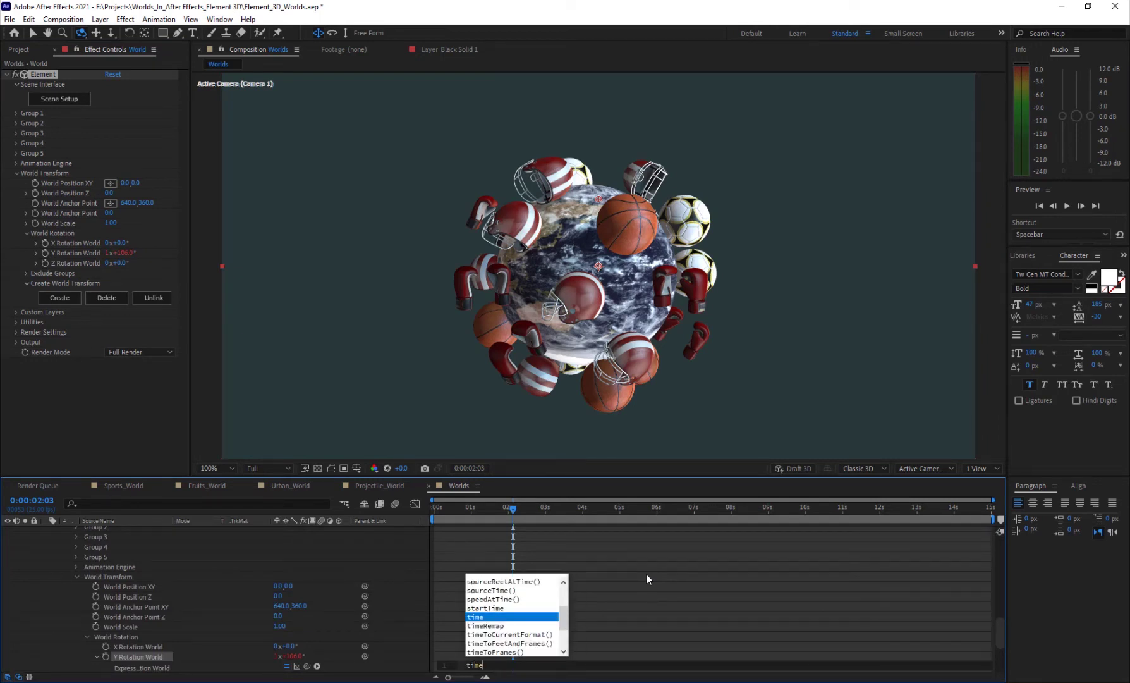
type("*")
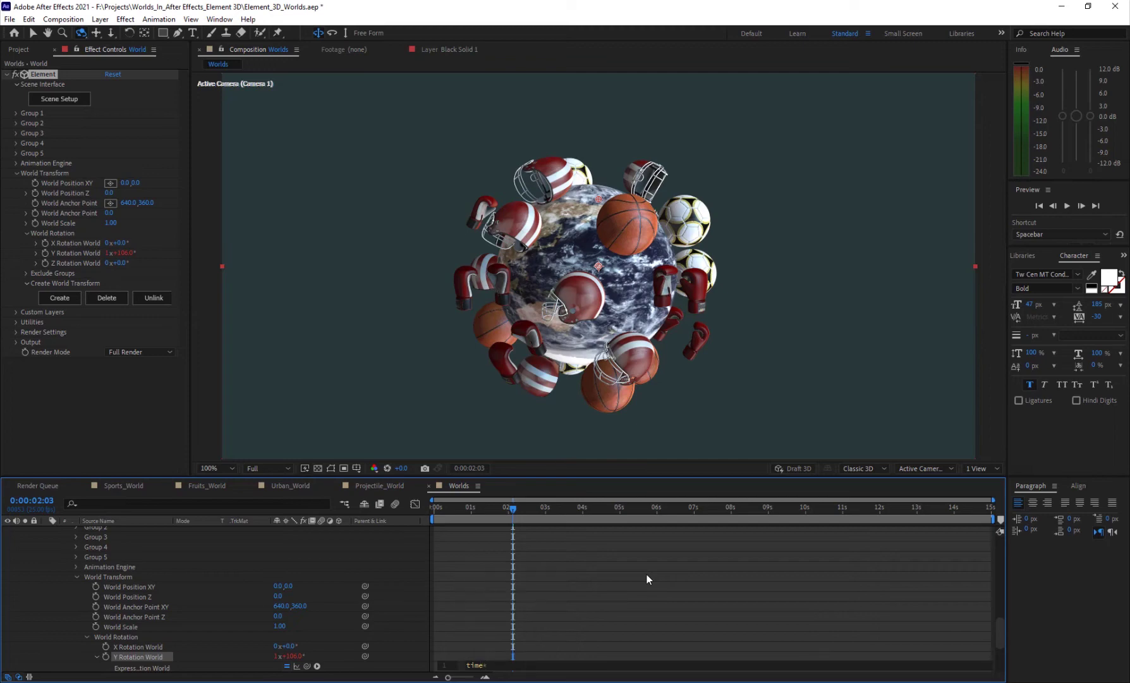
type("50")
key("KP_Enter")
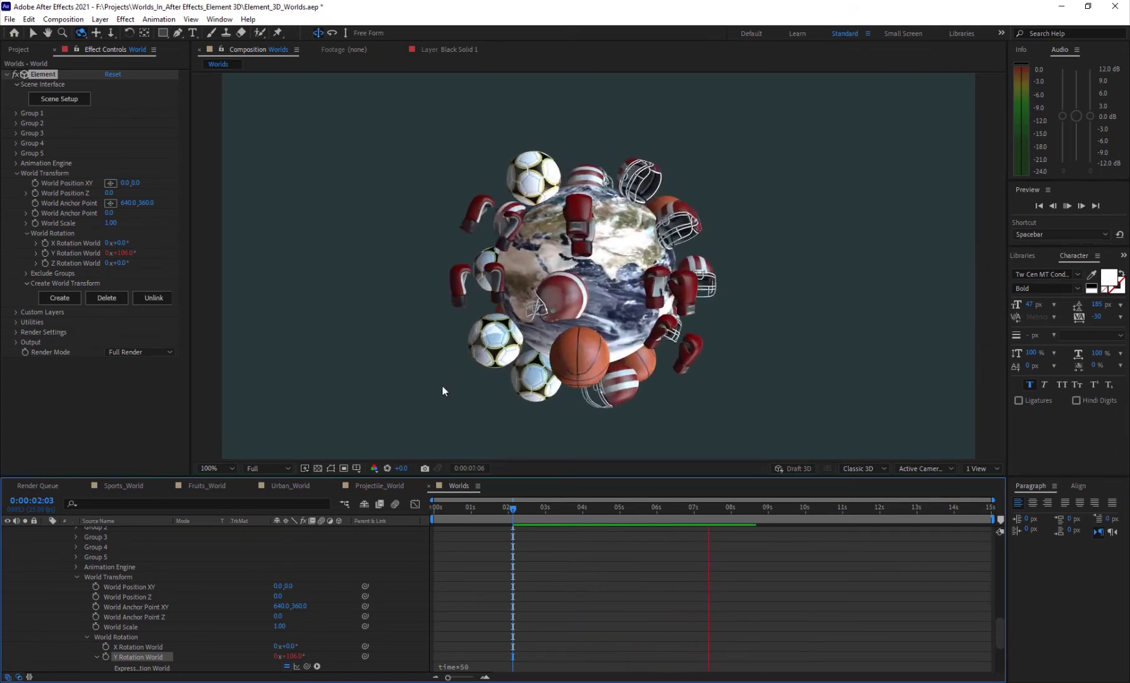
Step: Preview the spinning globe, collapse the World layer's properties and move the timeline to 0:00:02:18
key("space")
scroll(57, 588, "up", 10)
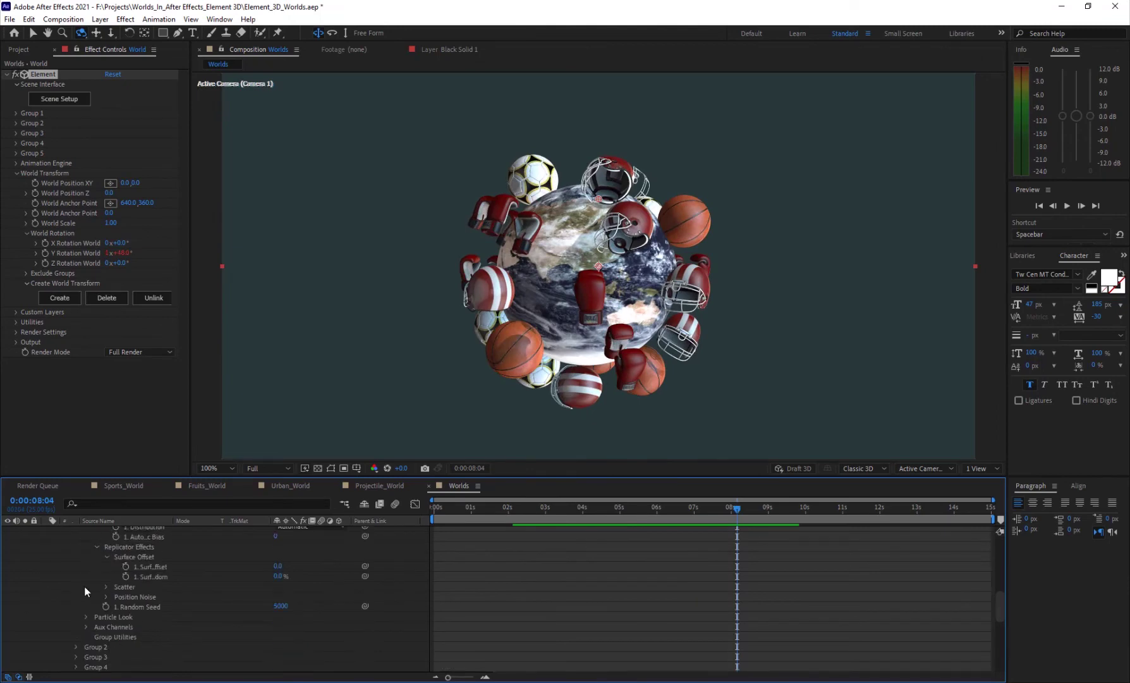
left_click(47, 561)
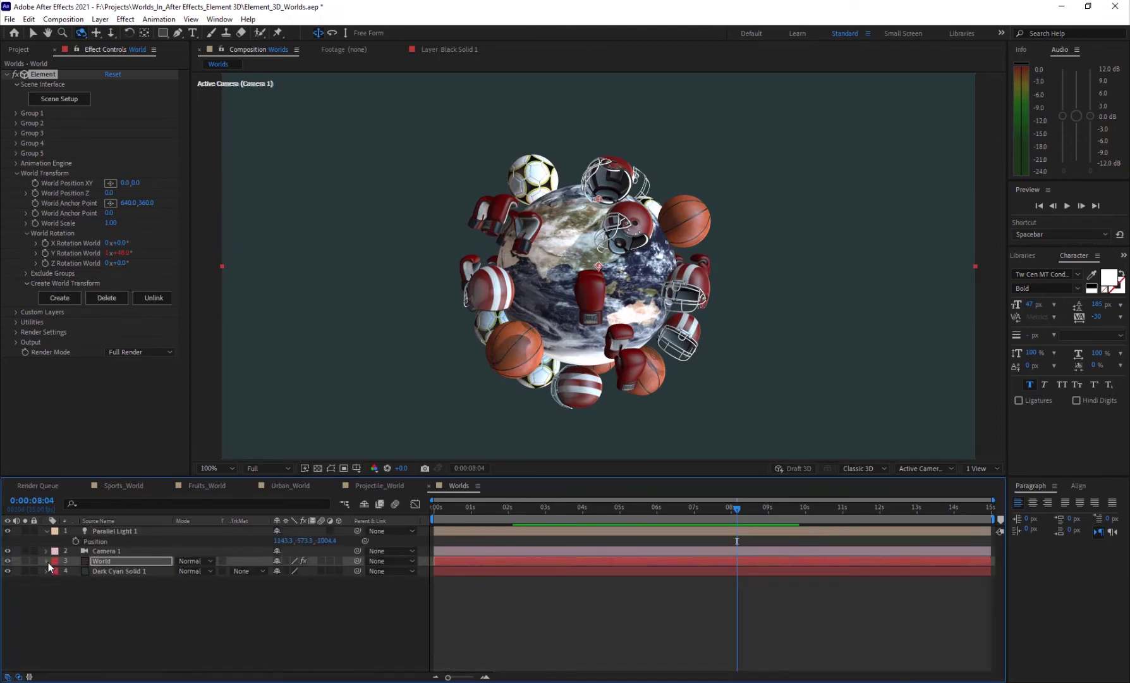
mouse_move(542, 500)
left_mouse_down()
mouse_move(501, 517)
mouse_move(536, 515)
left_mouse_up()
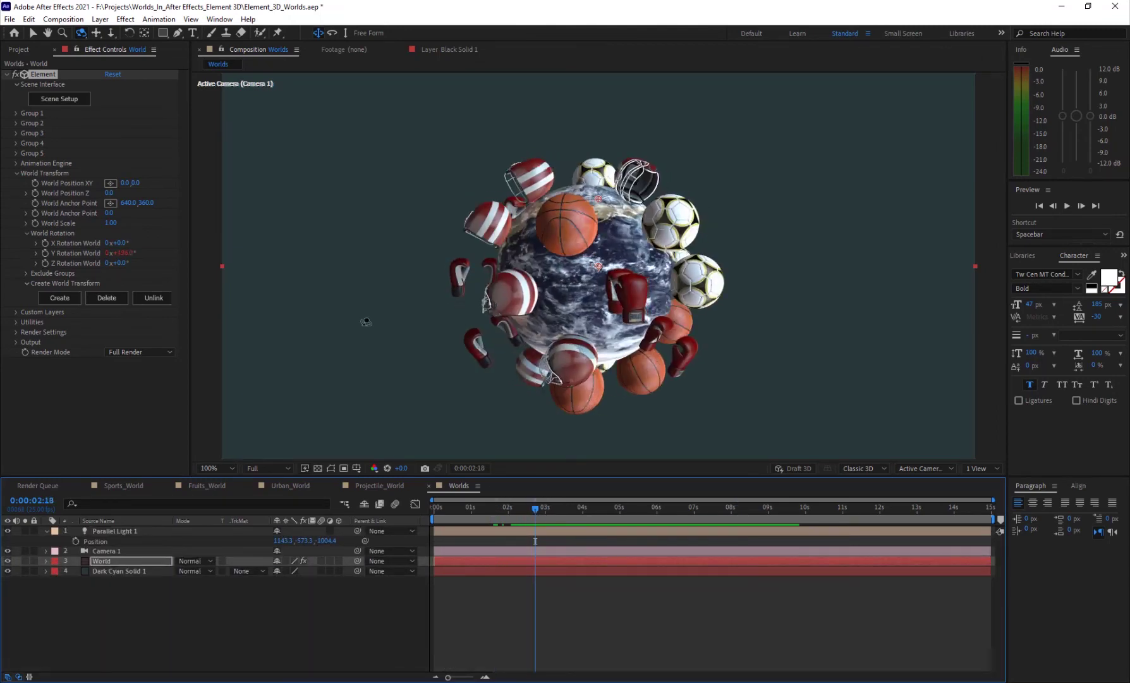
Step: Drive Group 1's random particle rotation with the expression time*20 and preview the tumbling sports models
left_click(16, 113)
scroll(44, 160, "down", 2)
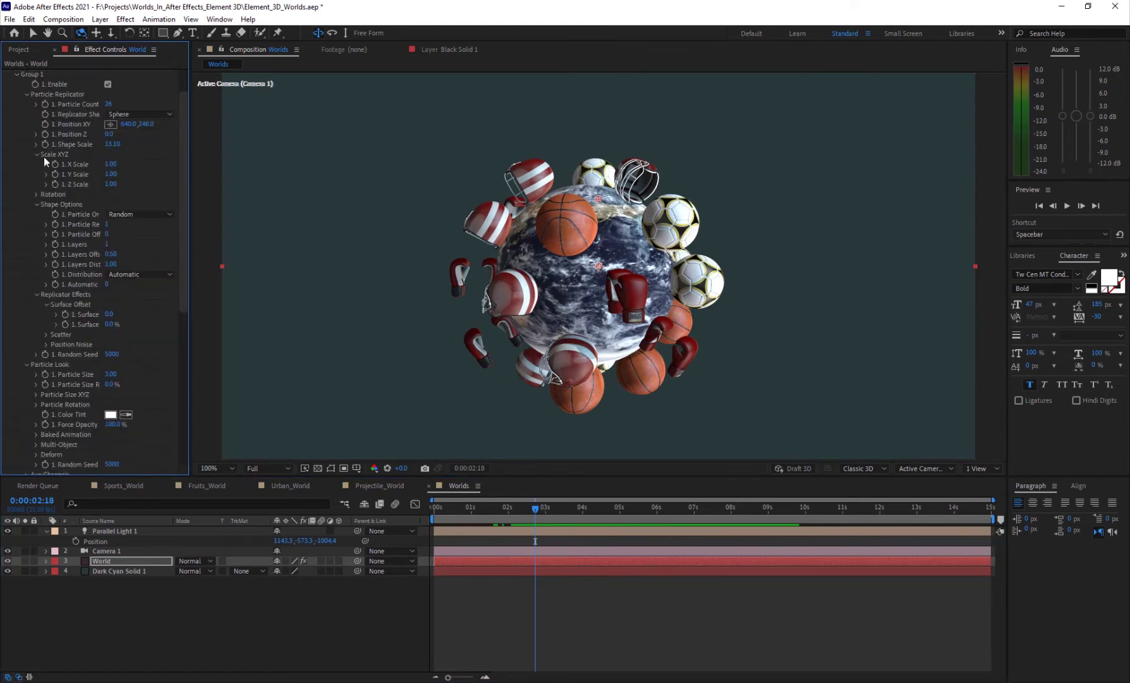
left_click(36, 154)
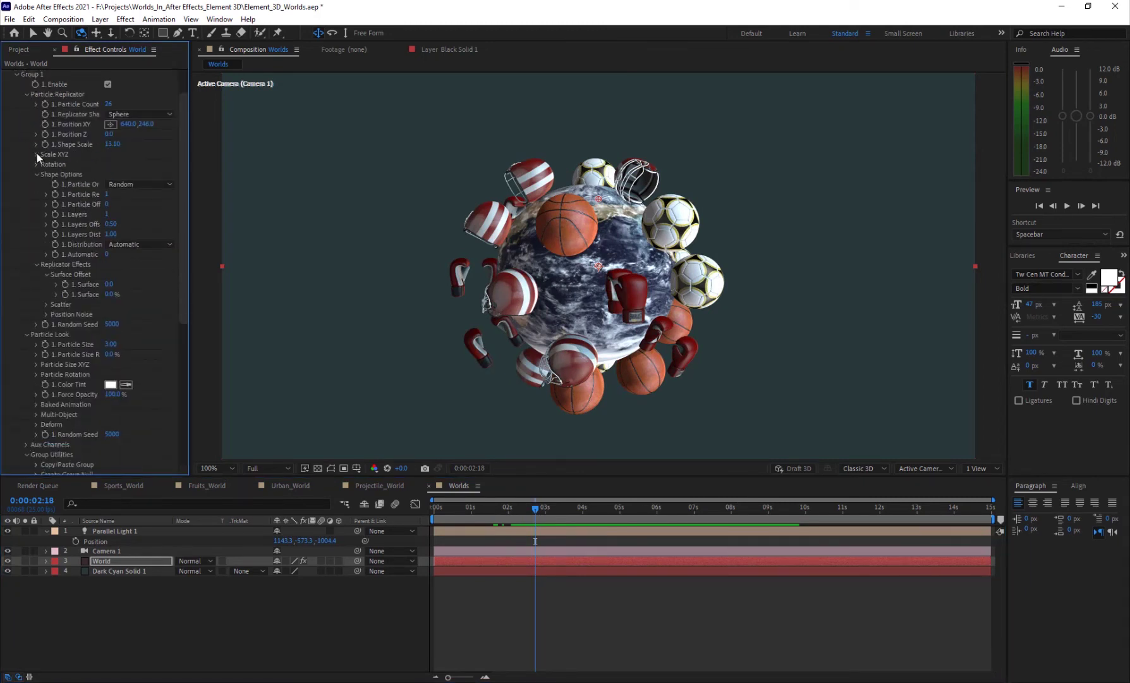
left_click(26, 94)
scroll(44, 124, "up", 2)
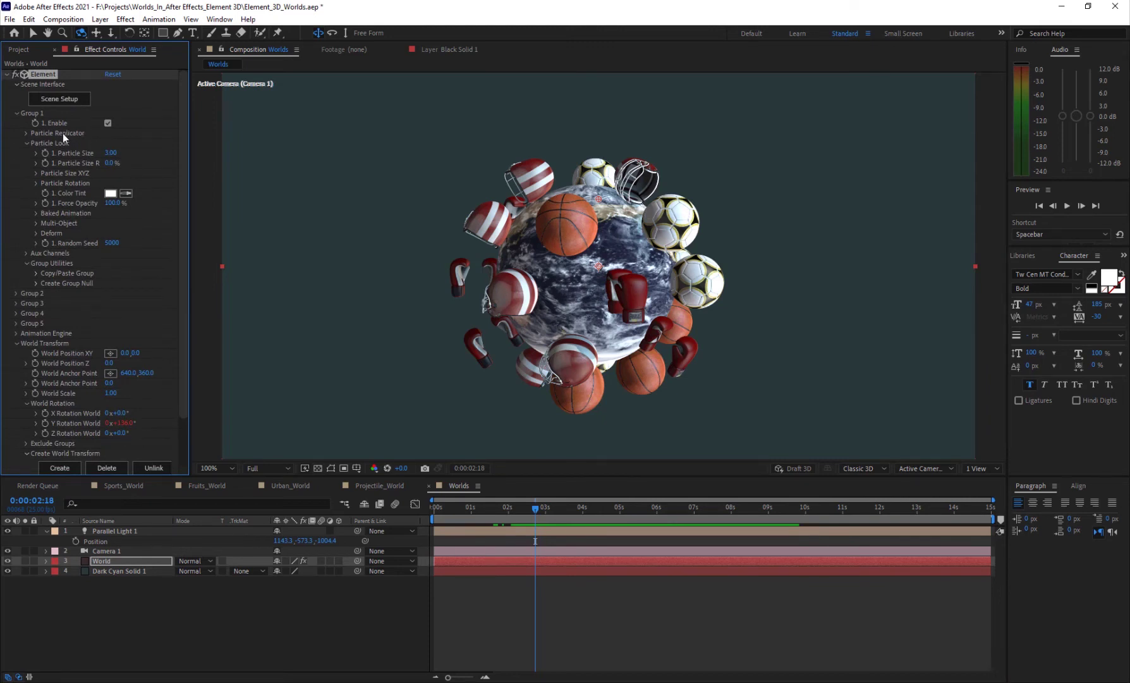
left_click(35, 184)
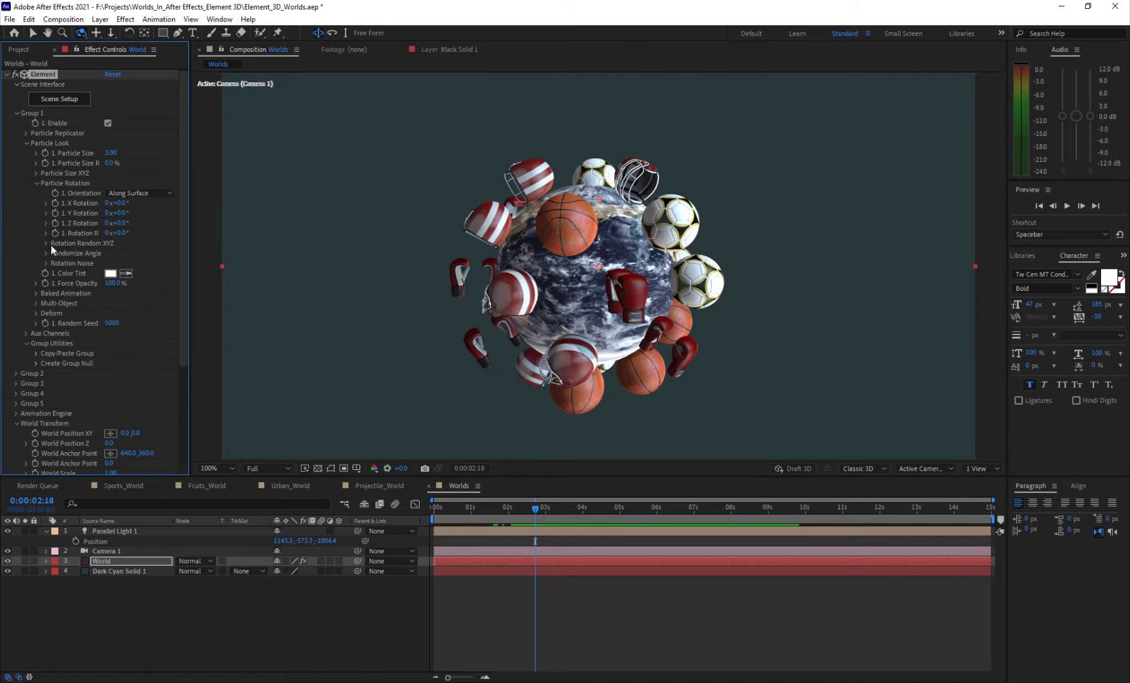
left_click_drag(127, 233, 176, 237)
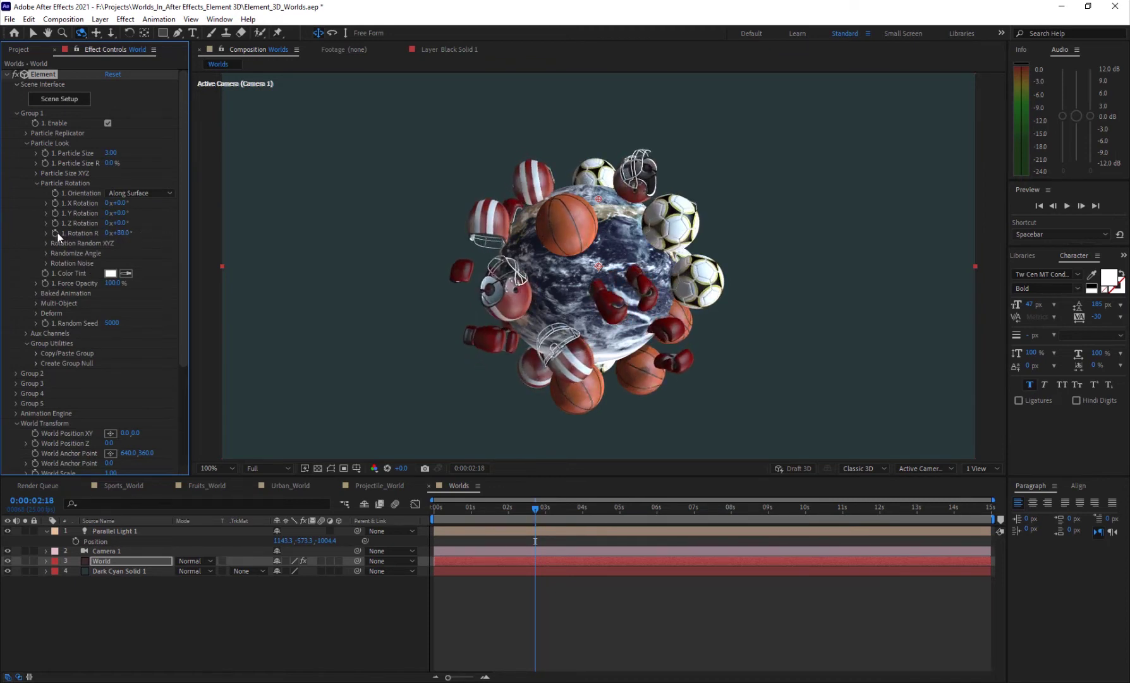
left_click(56, 233, "alt")
type("time")
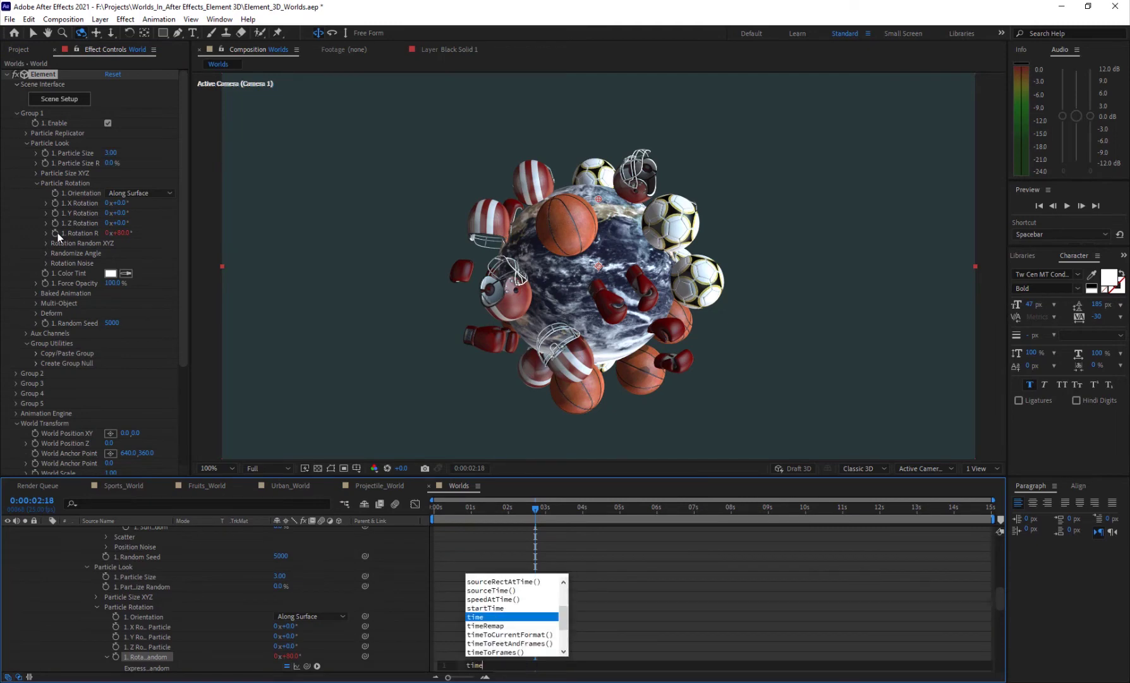
type("*20")
key("KP_Enter")
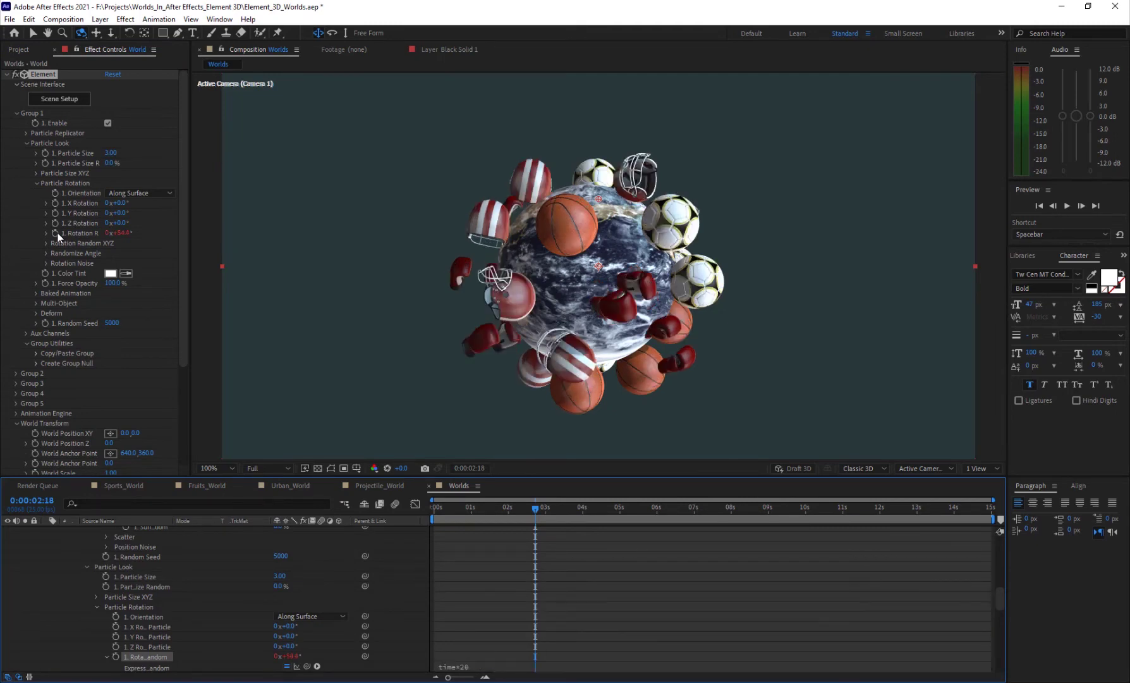
key("space")
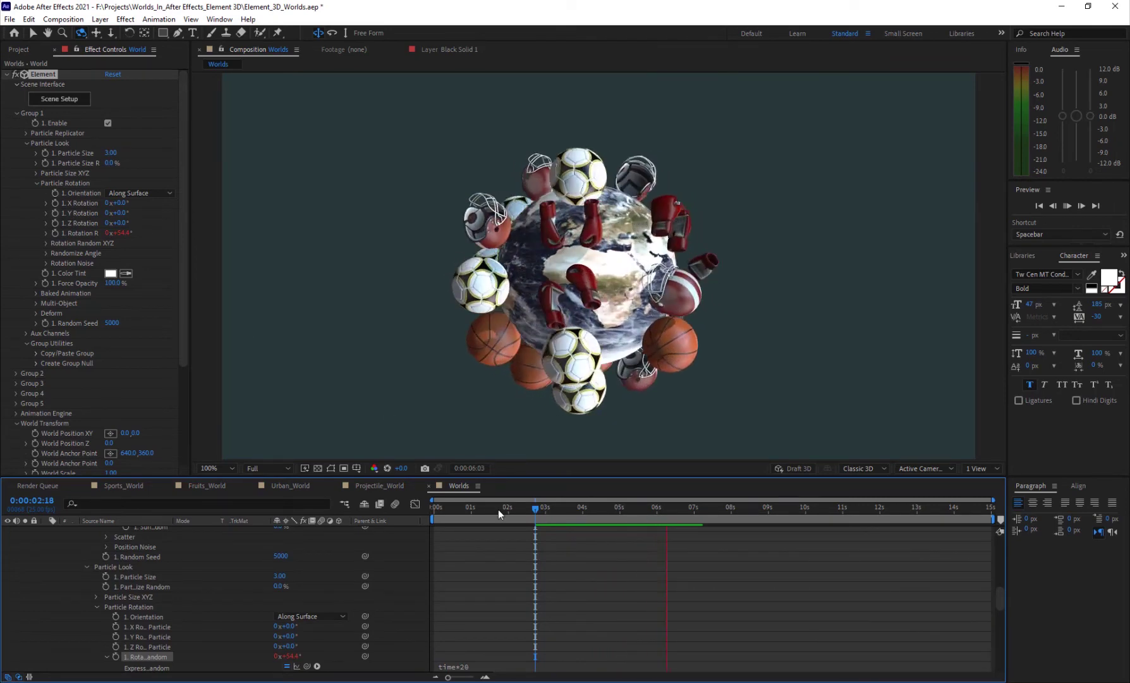
key("space")
Step: Change the Y Rotation World expression to time*30, preview the slower spin and move the timeline to 0:00:01:03
scroll(500, 617, "down", 10)
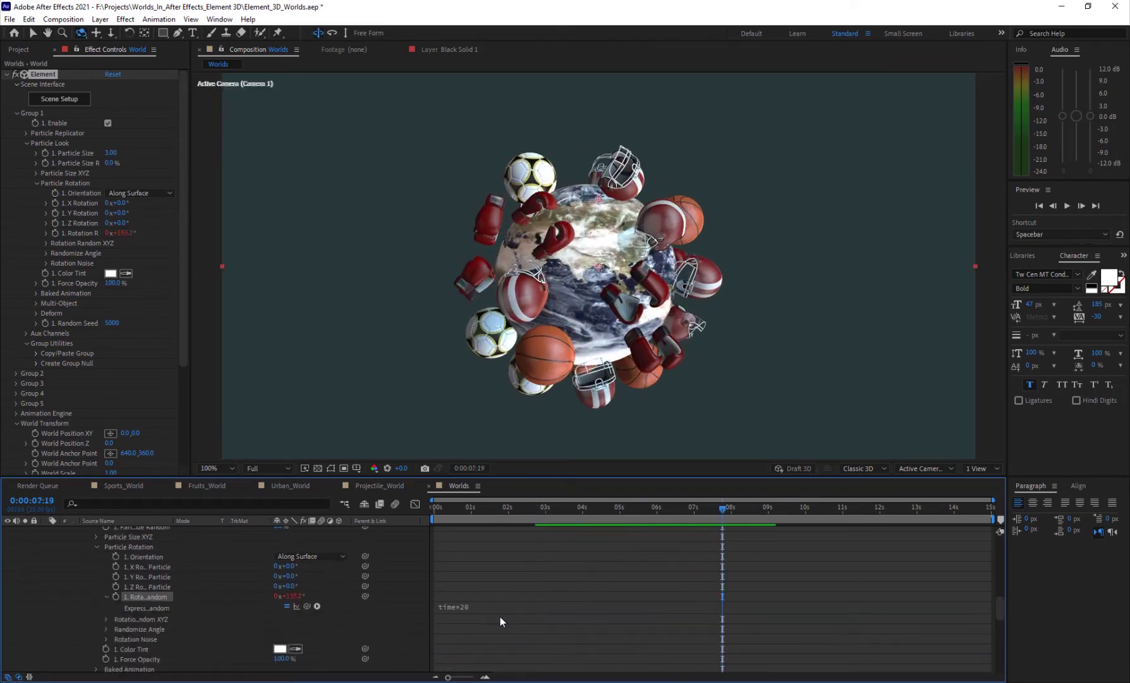
left_click(485, 653)
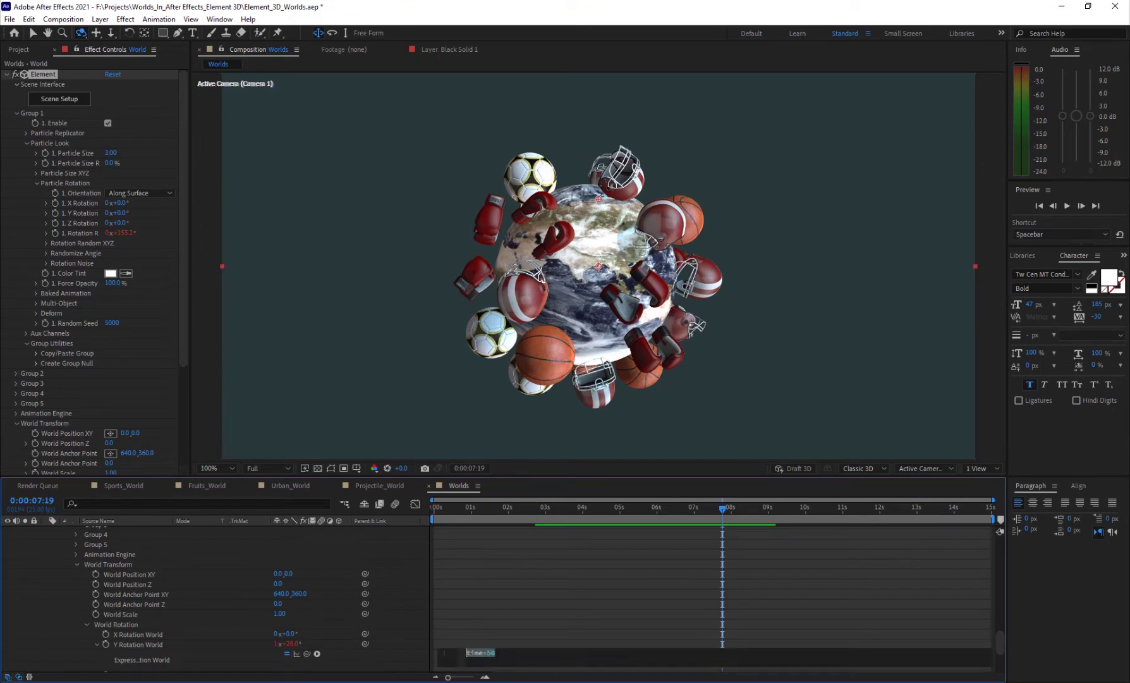
type("30")
key("KP_Enter")
key("space")
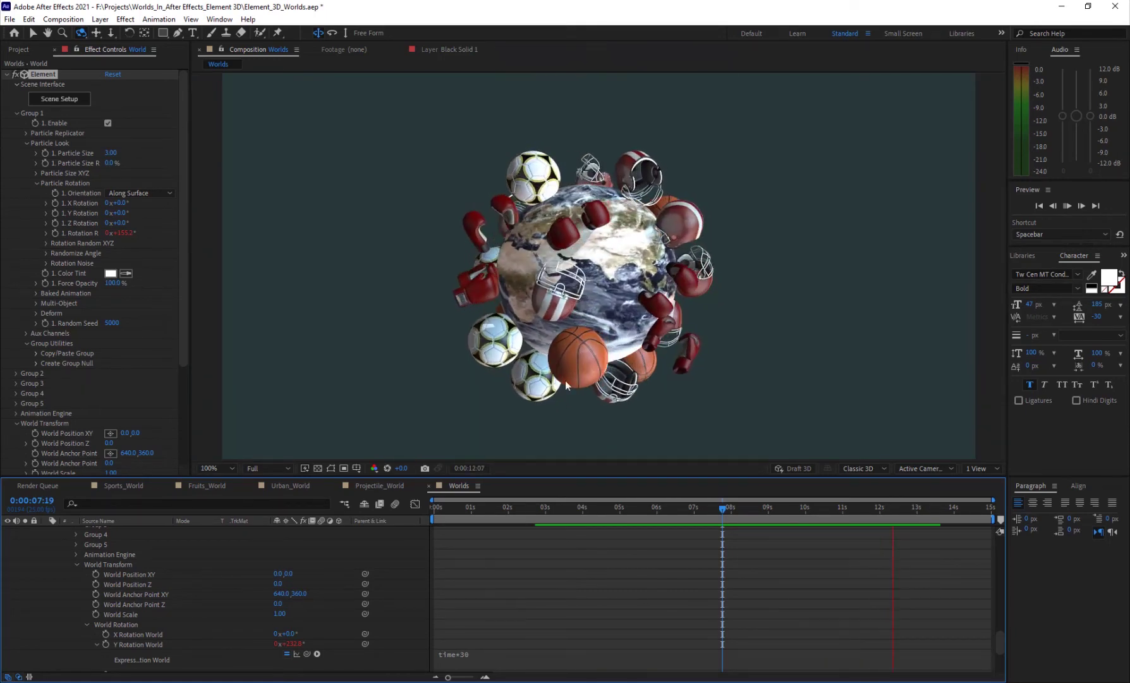
left_click_drag(508, 510, 476, 511)
Step: Collapse the World layer's properties and duplicate the layer
scroll(71, 577, "up", 5)
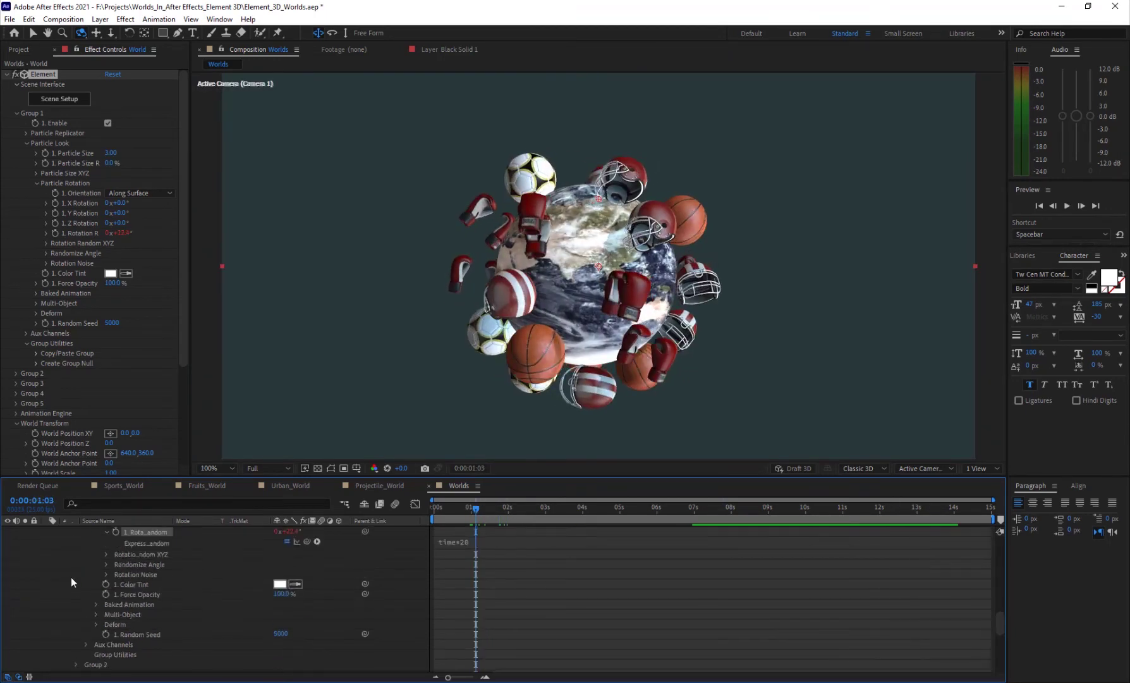
scroll(71, 577, "up", 10)
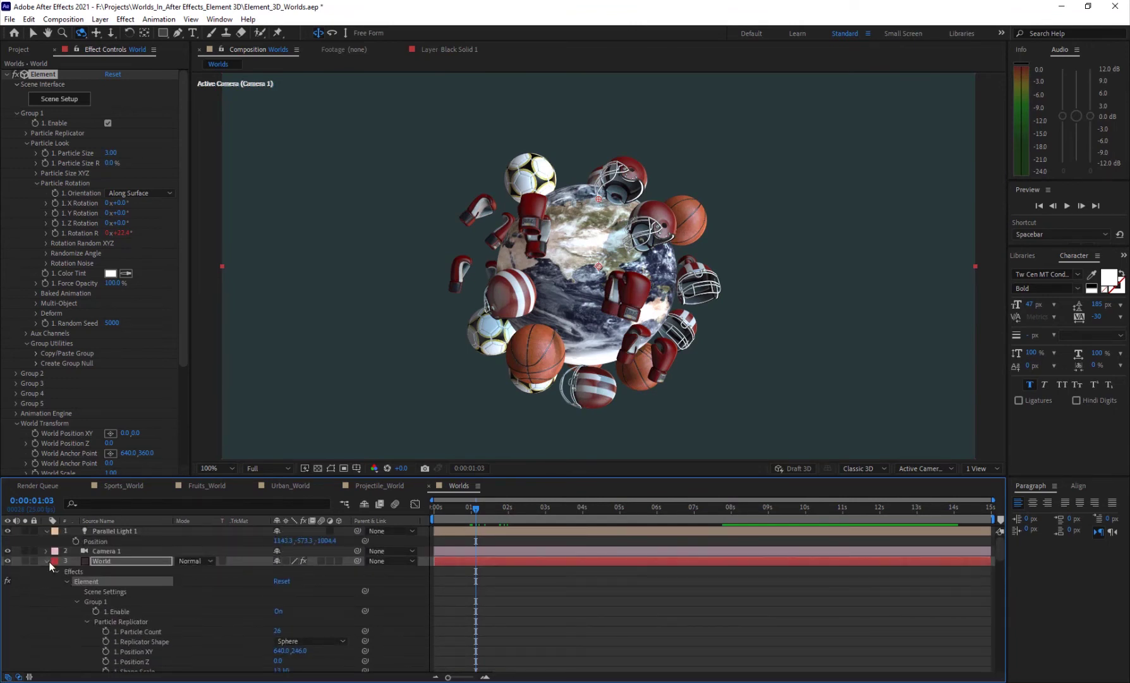
left_click(48, 562)
left_click(115, 560)
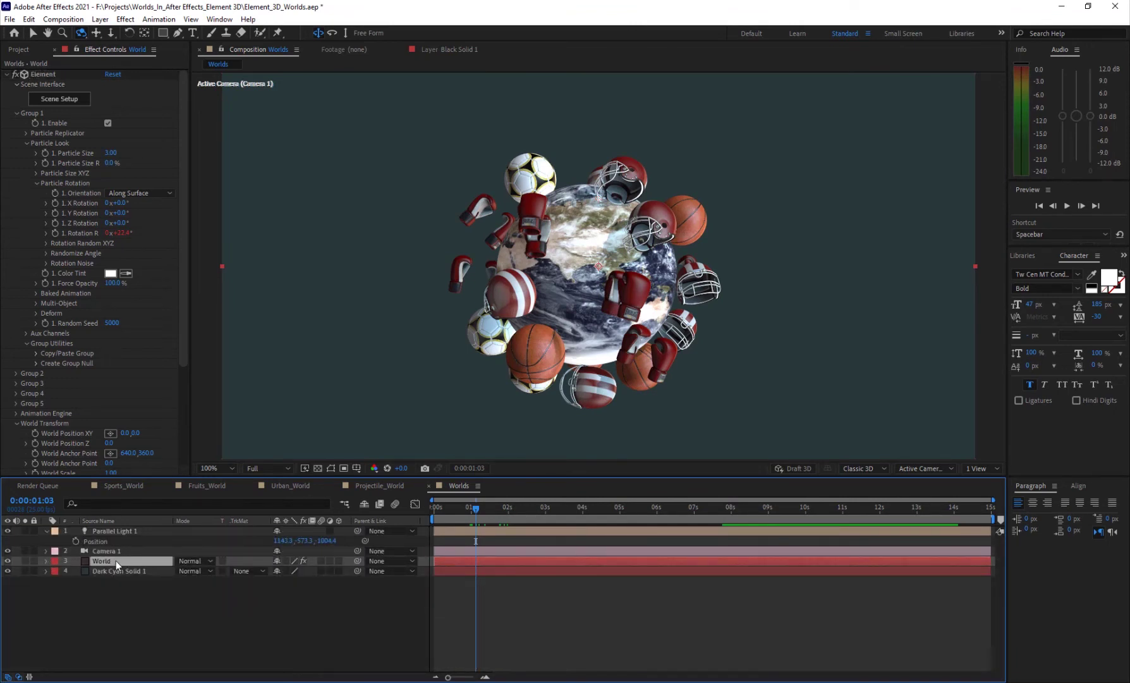
key("ctrl+d")
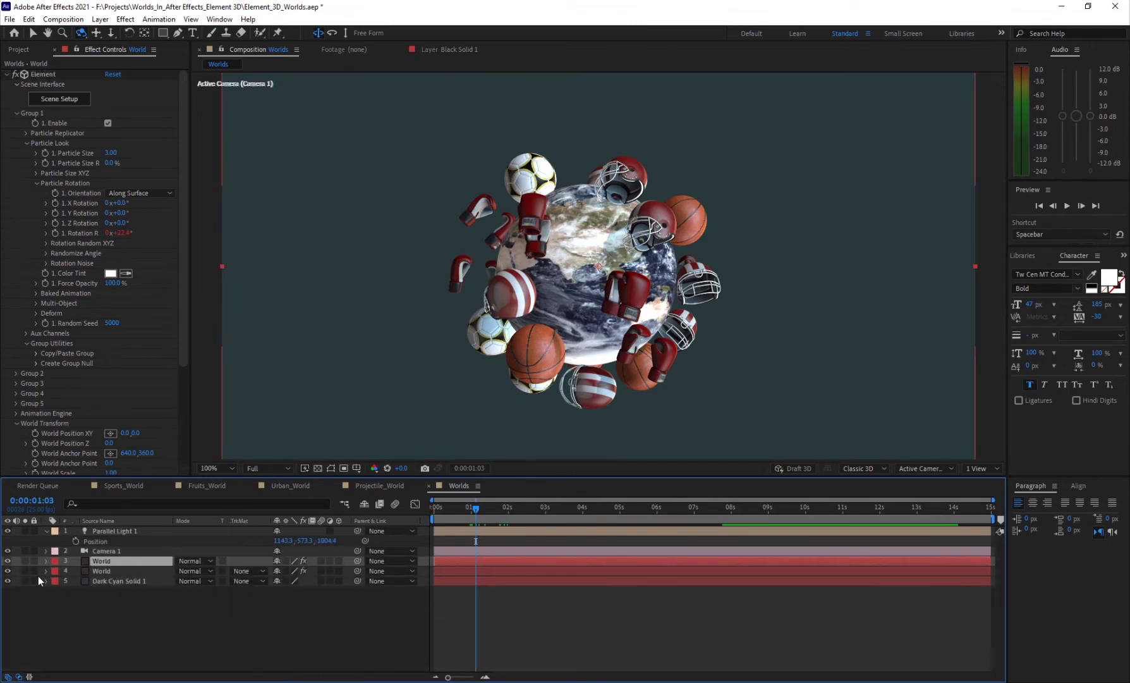
Step: Remove the helmet, soccer, boxing_gloves and basketball models from the duplicated World layer's Element scene, keeping the Earth
left_click(59, 99)
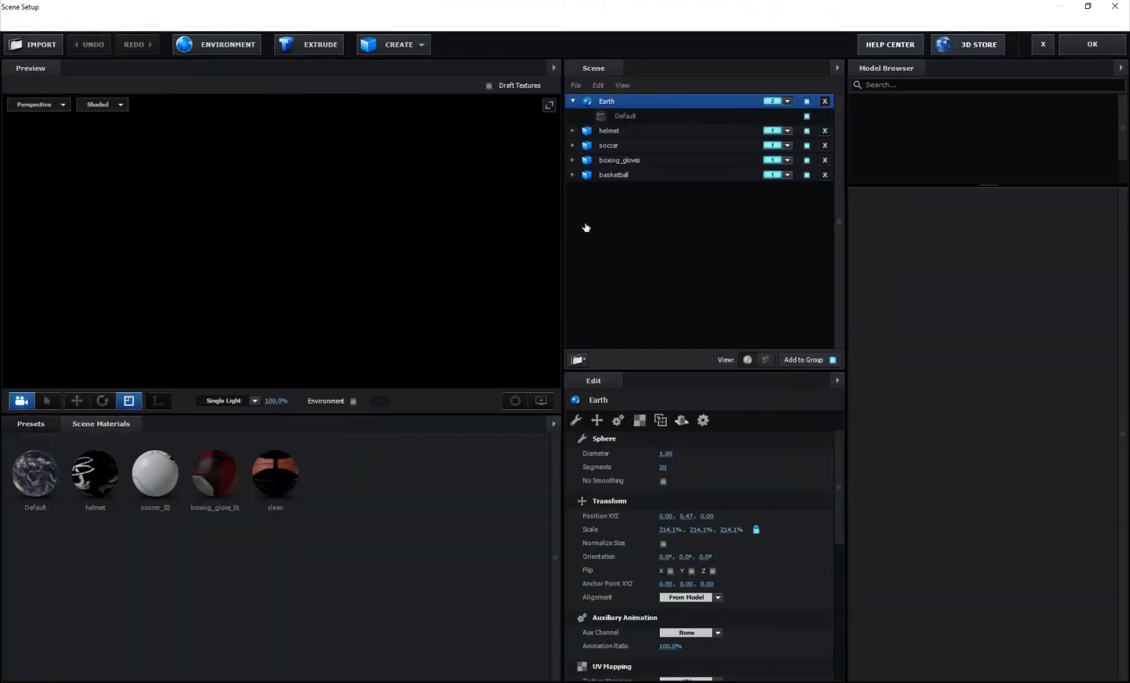
left_click(657, 133)
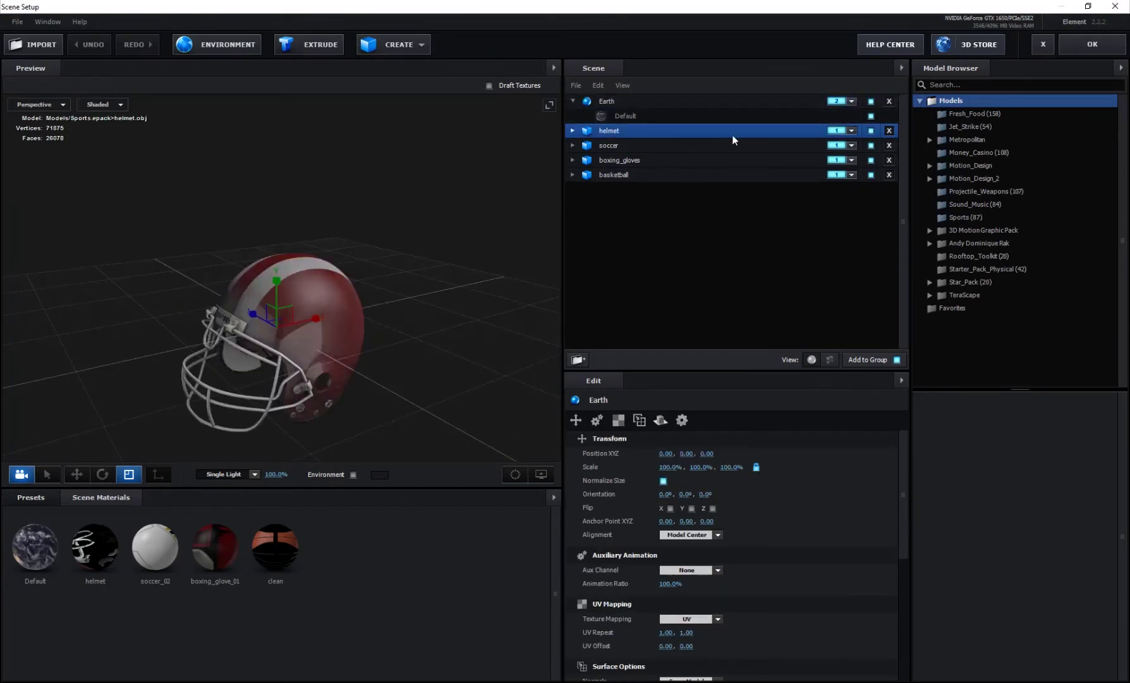
left_click(890, 130)
left_click(890, 130)
left_click(890, 131)
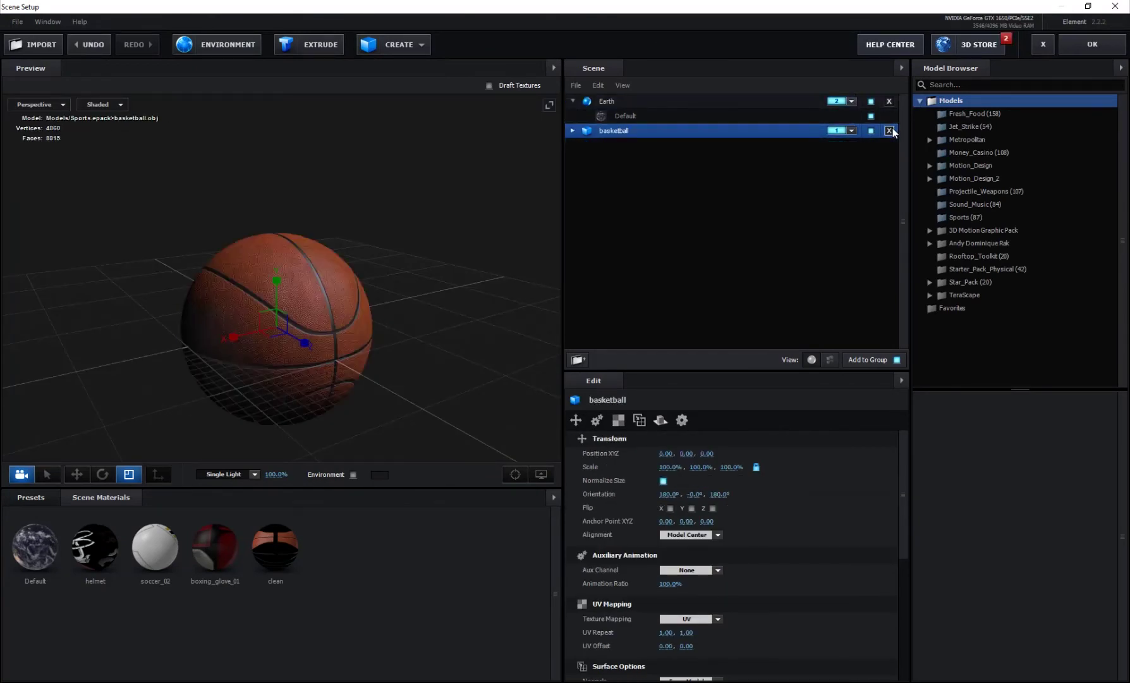
left_click(890, 130)
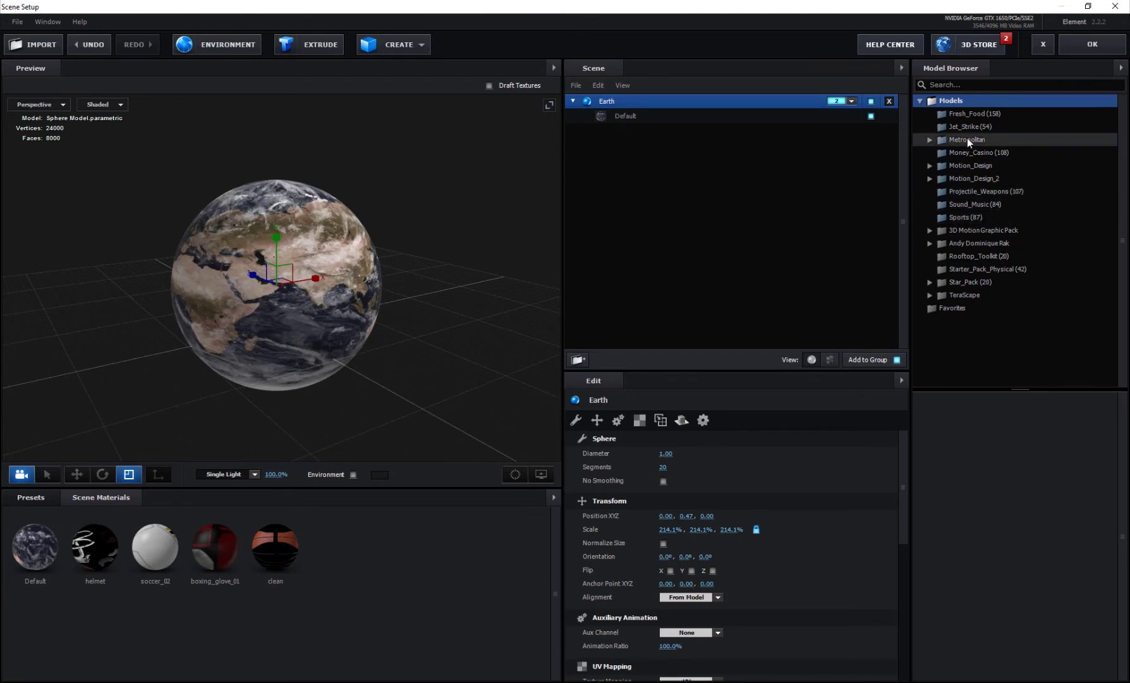
Step: Add the apple_sliced_red and cherry models from the Fresh_Food collection to the scene
left_click(971, 114)
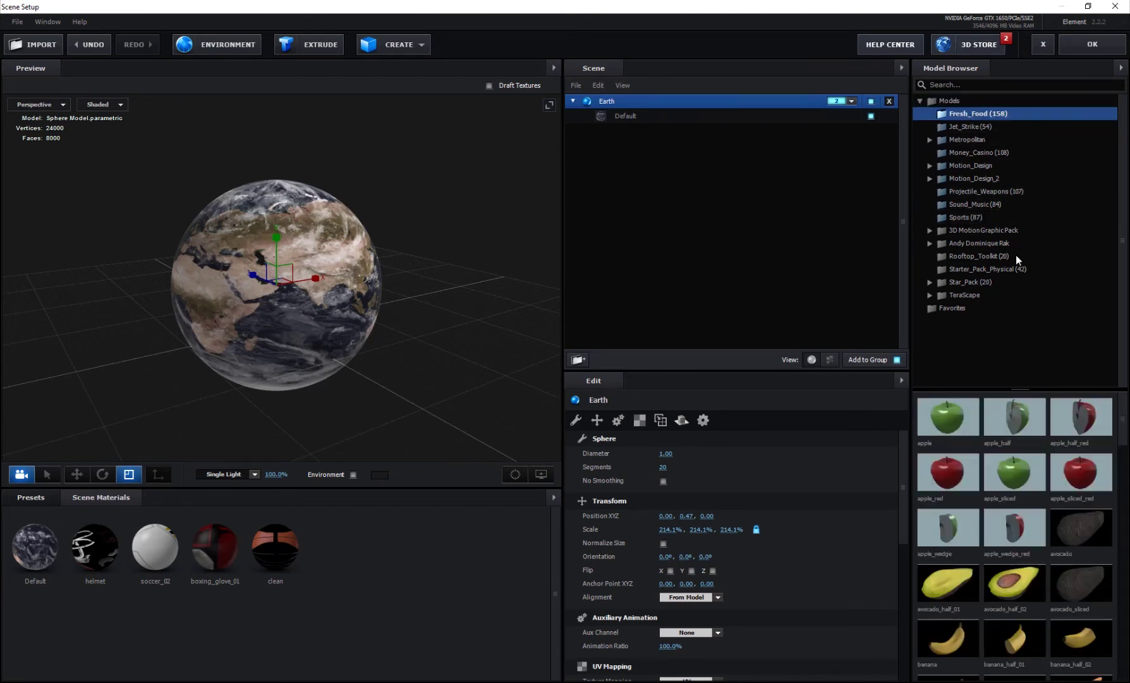
left_click(1068, 471)
scroll(1085, 472, "down", 3)
scroll(1081, 481, "down", 2)
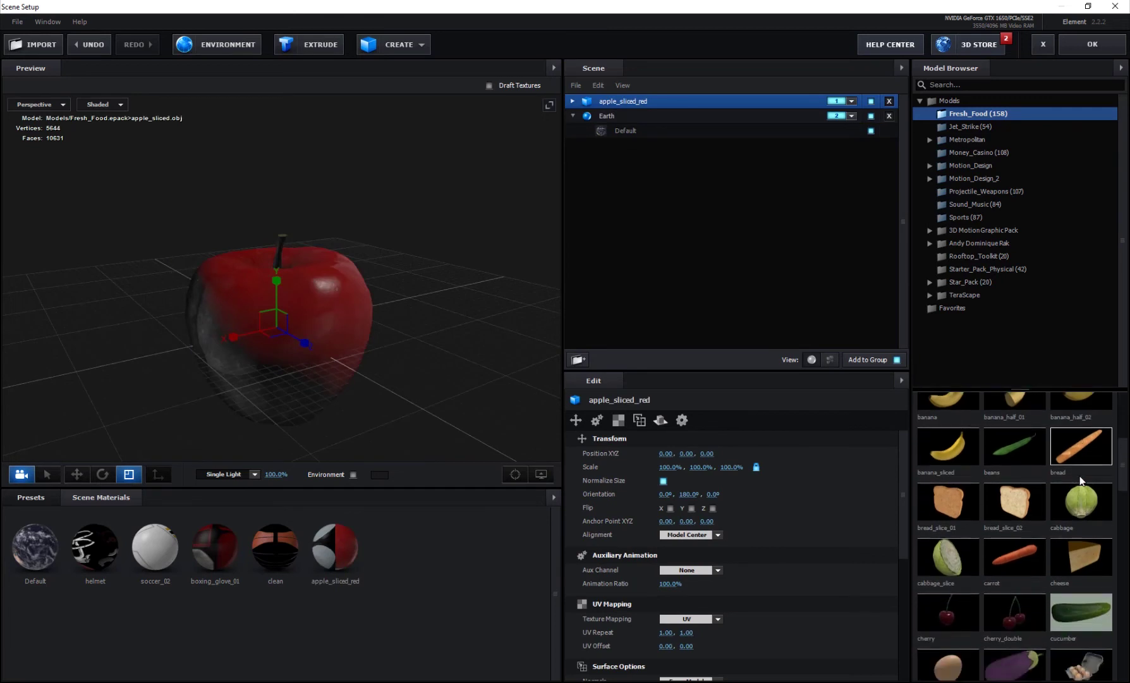
left_click(961, 579)
scroll(1006, 592, "down", 2)
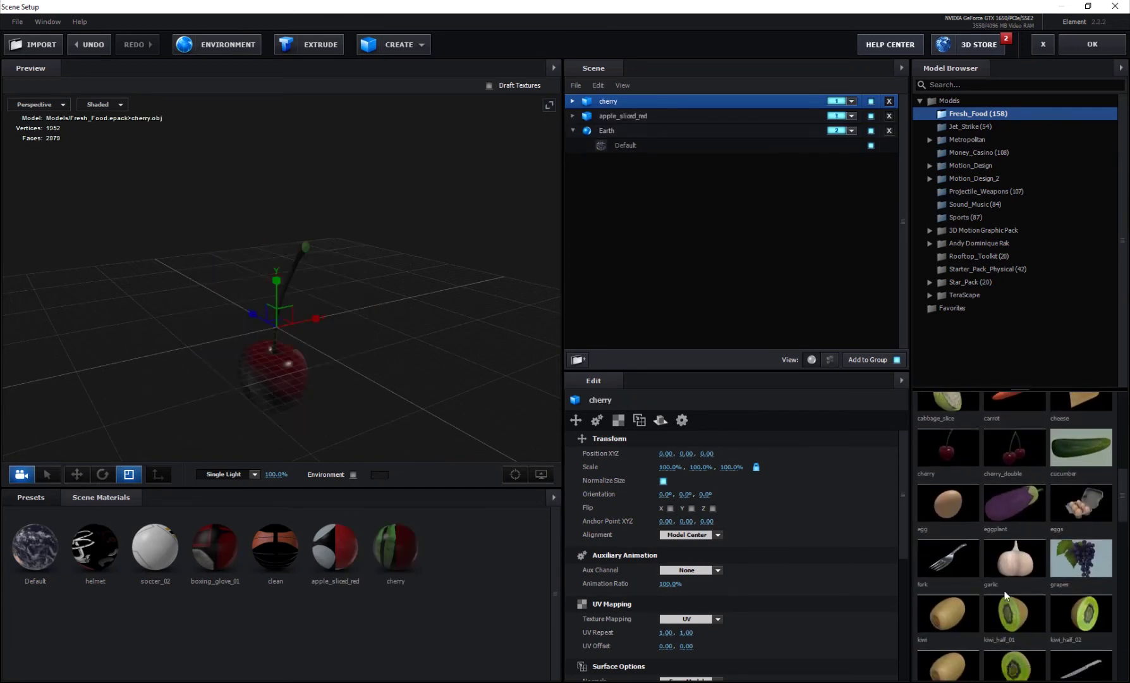
Step: Add the grapes, kiwi_half_01 and strawberry models from Fresh_Food and apply the scene setup
left_click(1085, 565)
scroll(1068, 557, "down", 3)
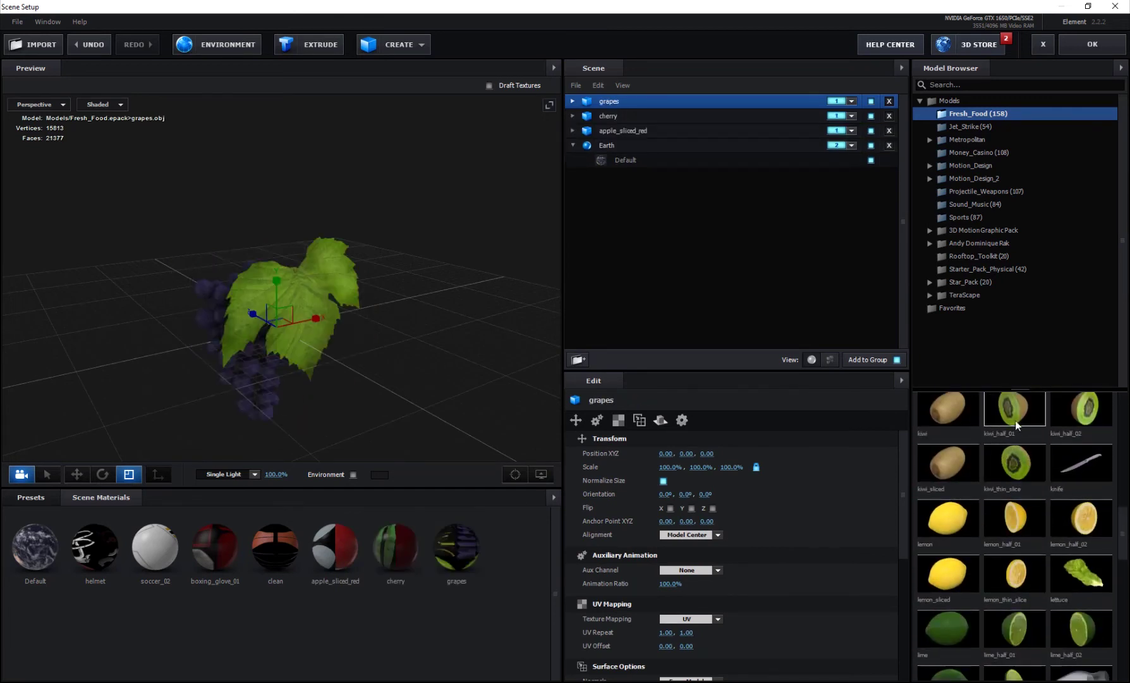
left_click(1016, 417)
scroll(1021, 499, "down", 3)
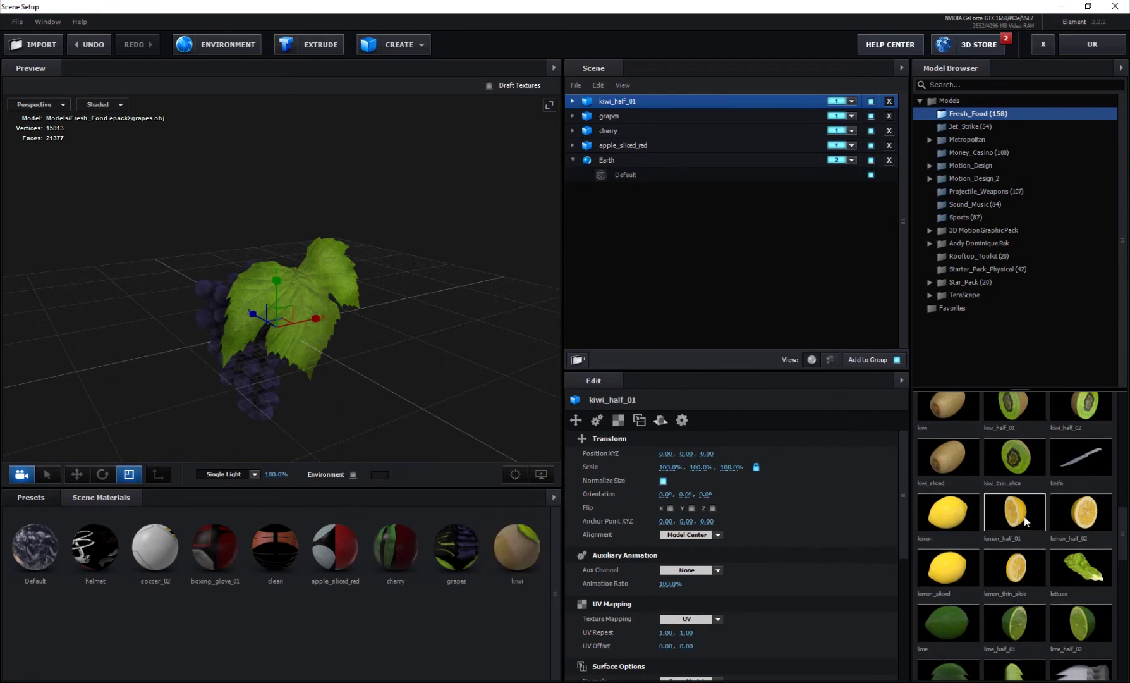
scroll(1025, 516, "down", 6)
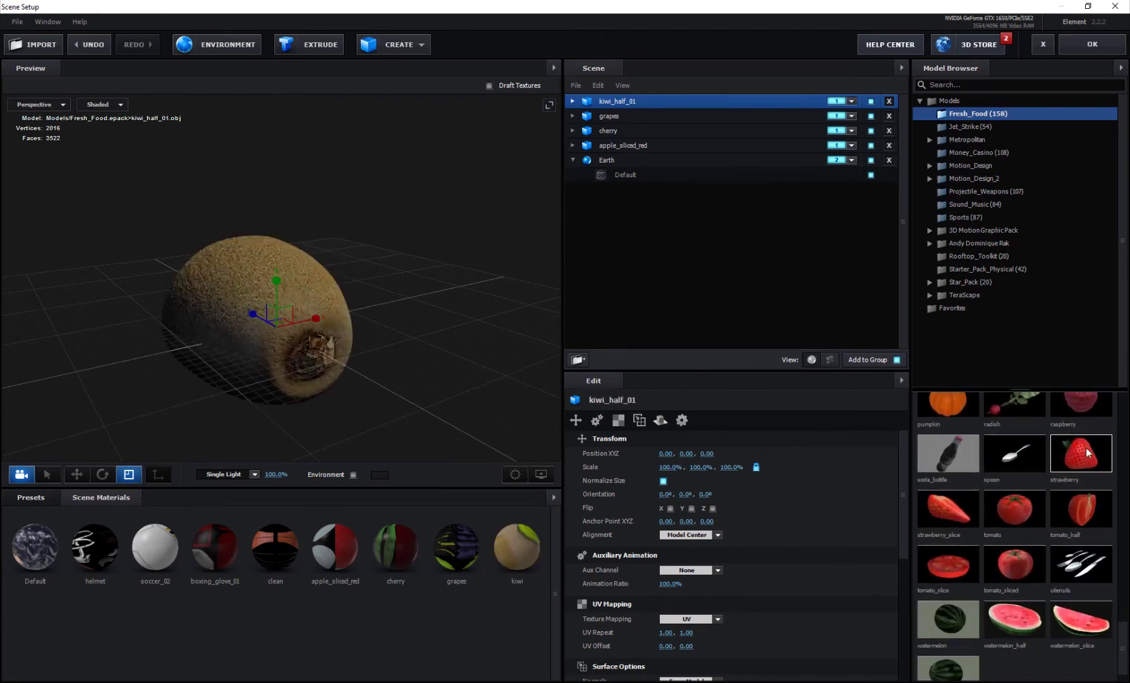
left_click(1080, 454)
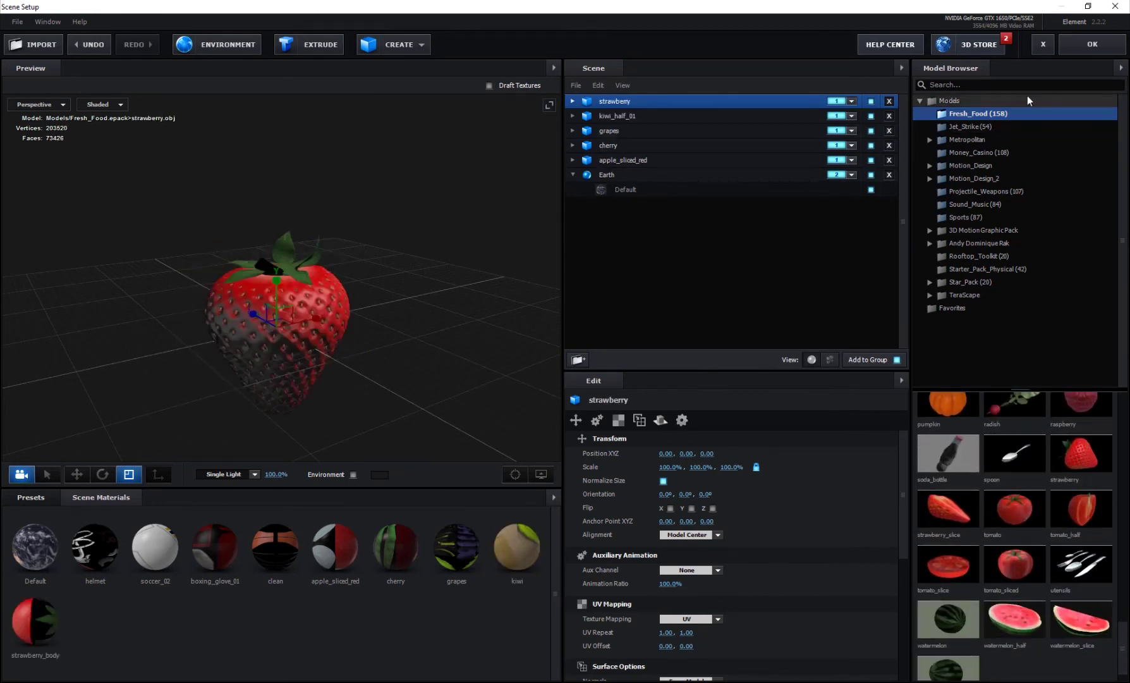
left_click(1069, 47)
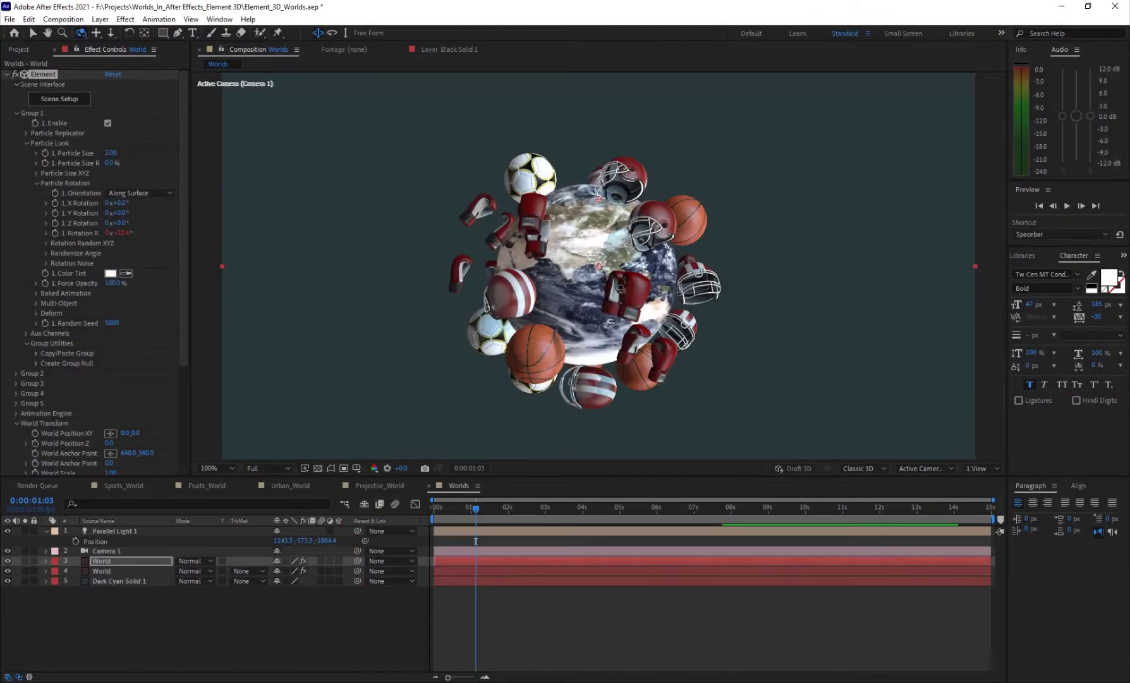
Step: Scrub through the combined worlds, then check the fruit models and the Earth one by one in the Element scene
left_click(496, 514)
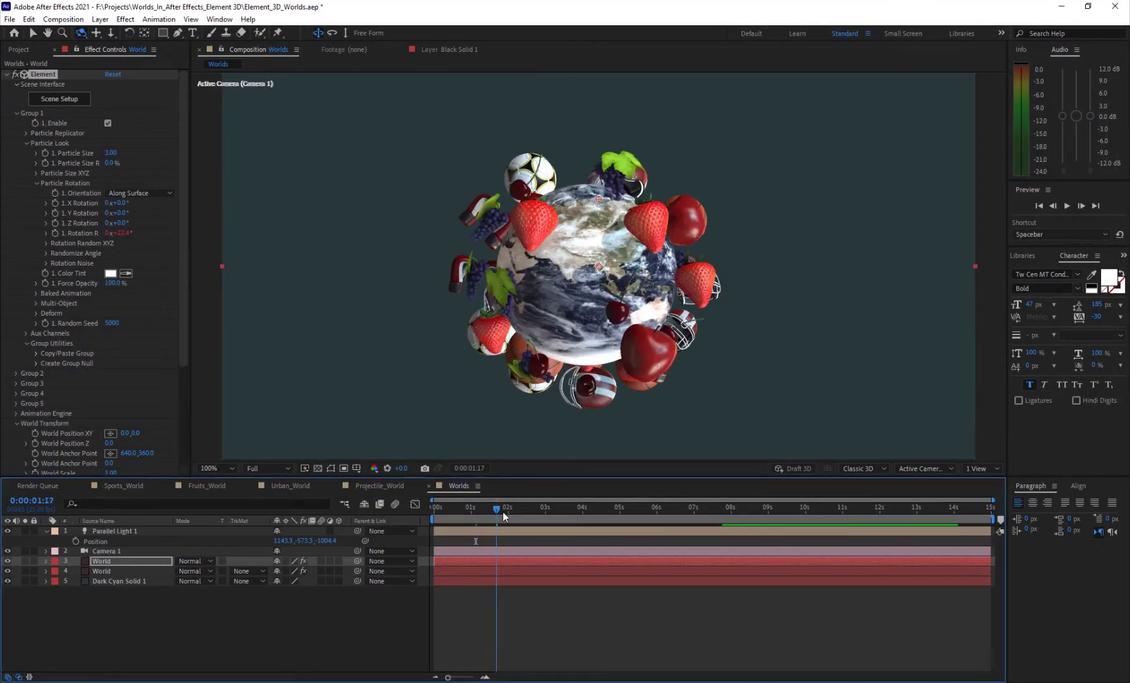
key("space")
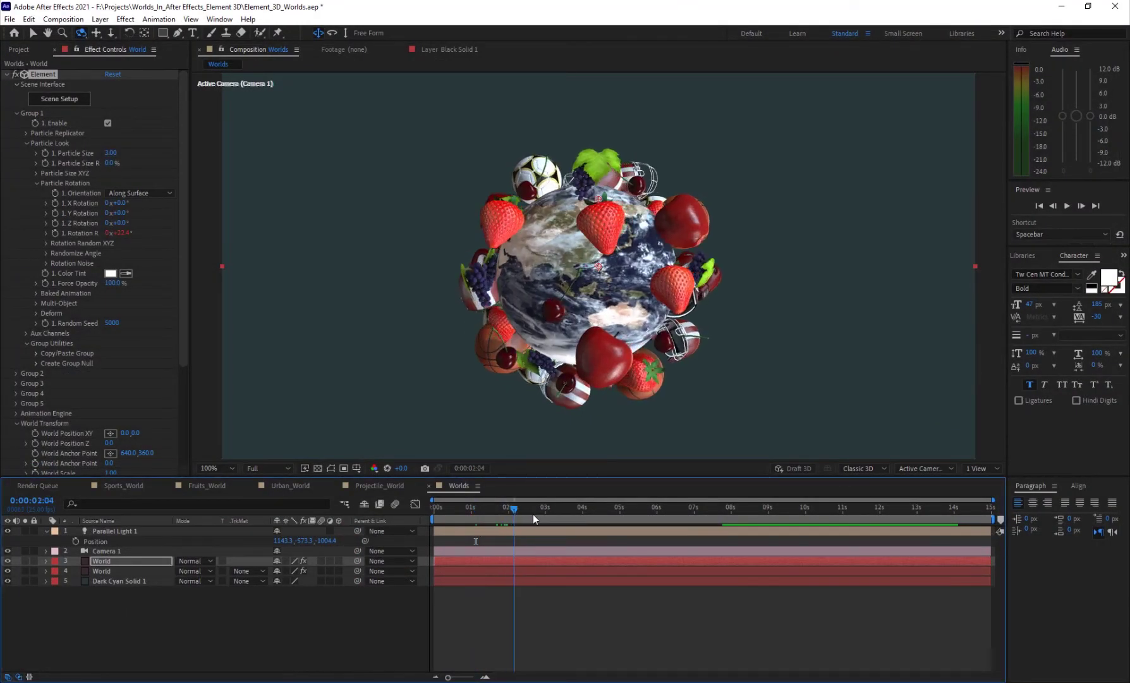
left_click(65, 99)
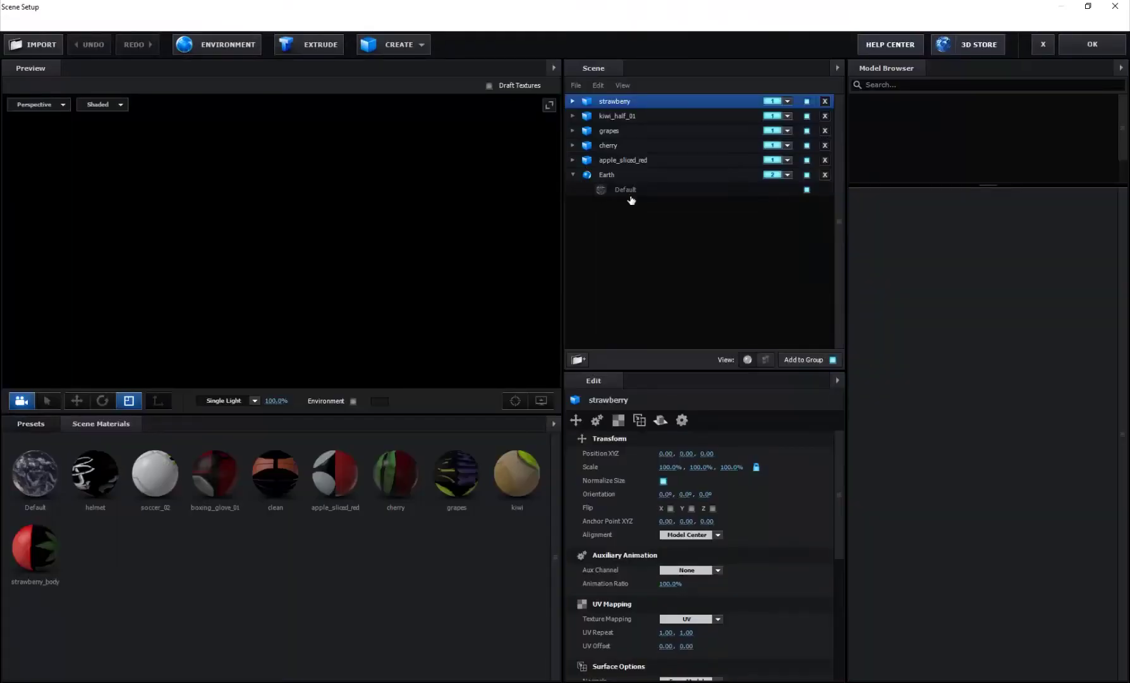
left_click(618, 162)
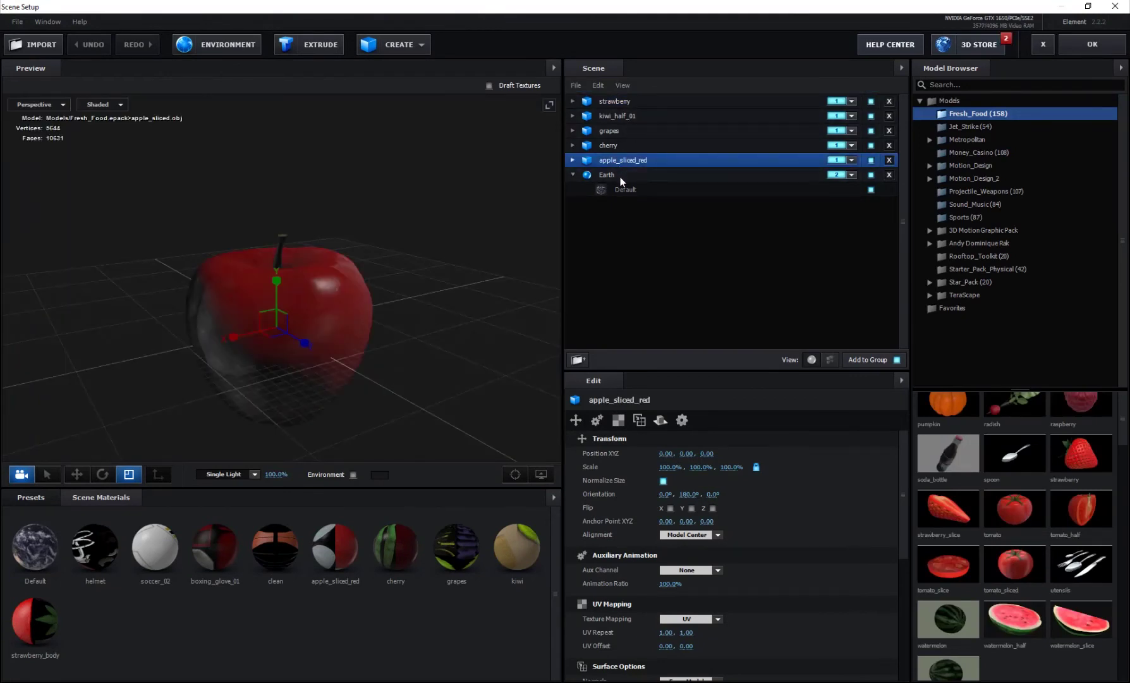
left_click(621, 179)
left_click(628, 118)
left_click(628, 130)
left_click(629, 145)
left_click(640, 161)
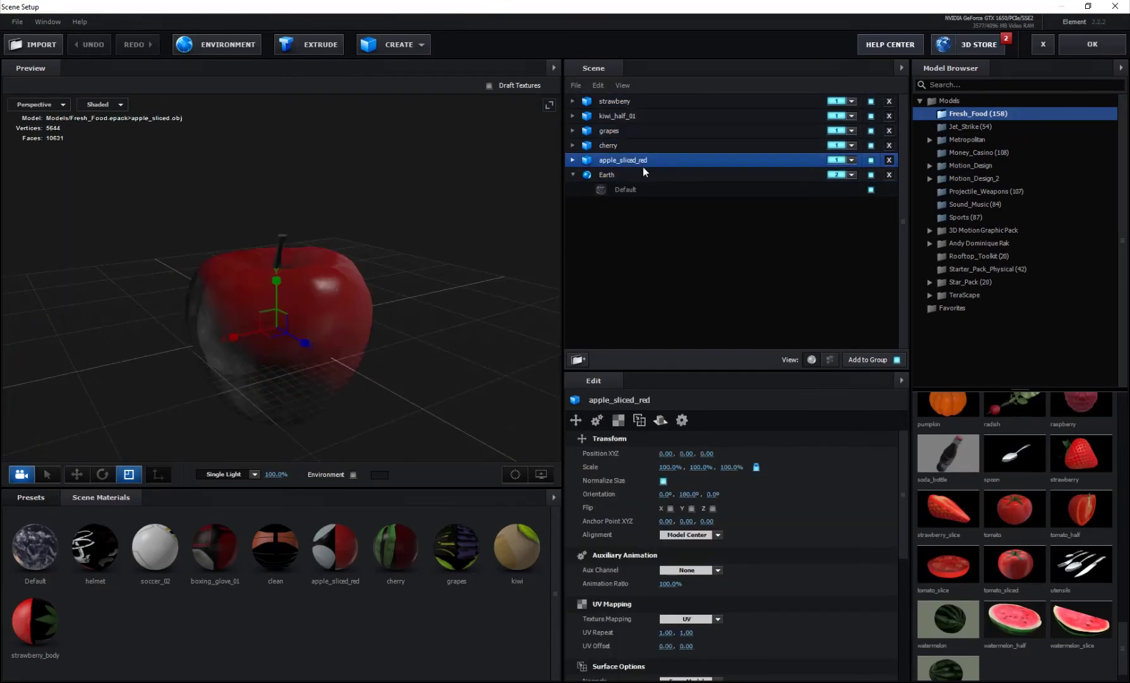
left_click(1093, 45)
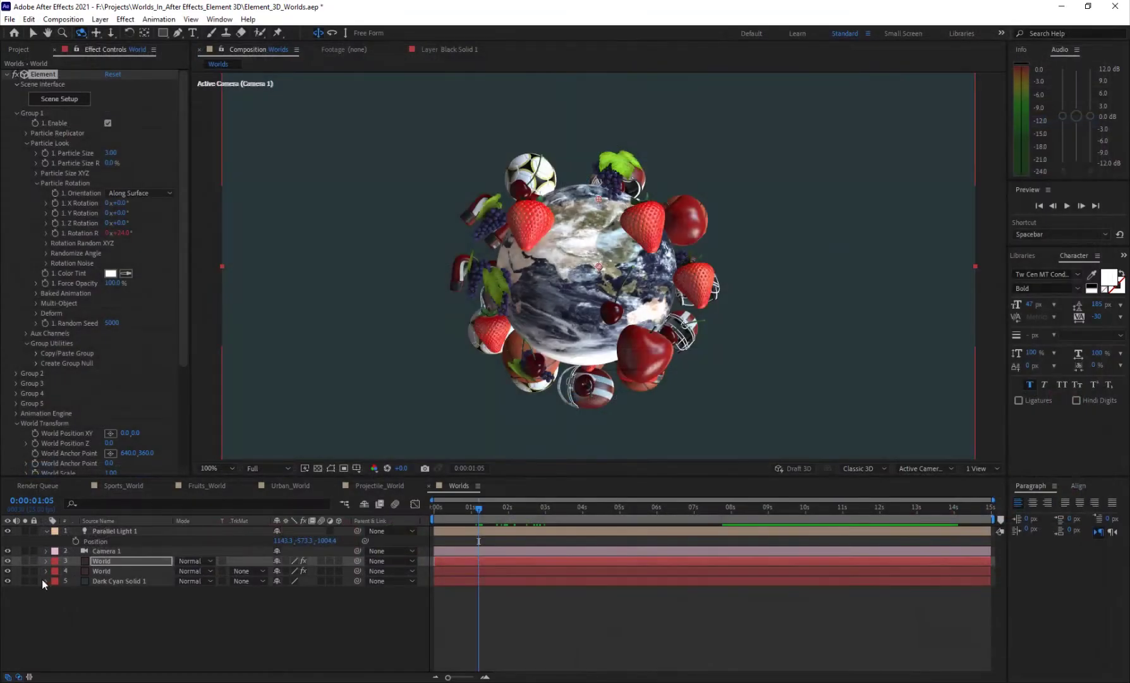
Step: Hide the original sports World layer, preview the spinning fruit globe and move the timeline to 0:00:04:19
left_click(8, 571)
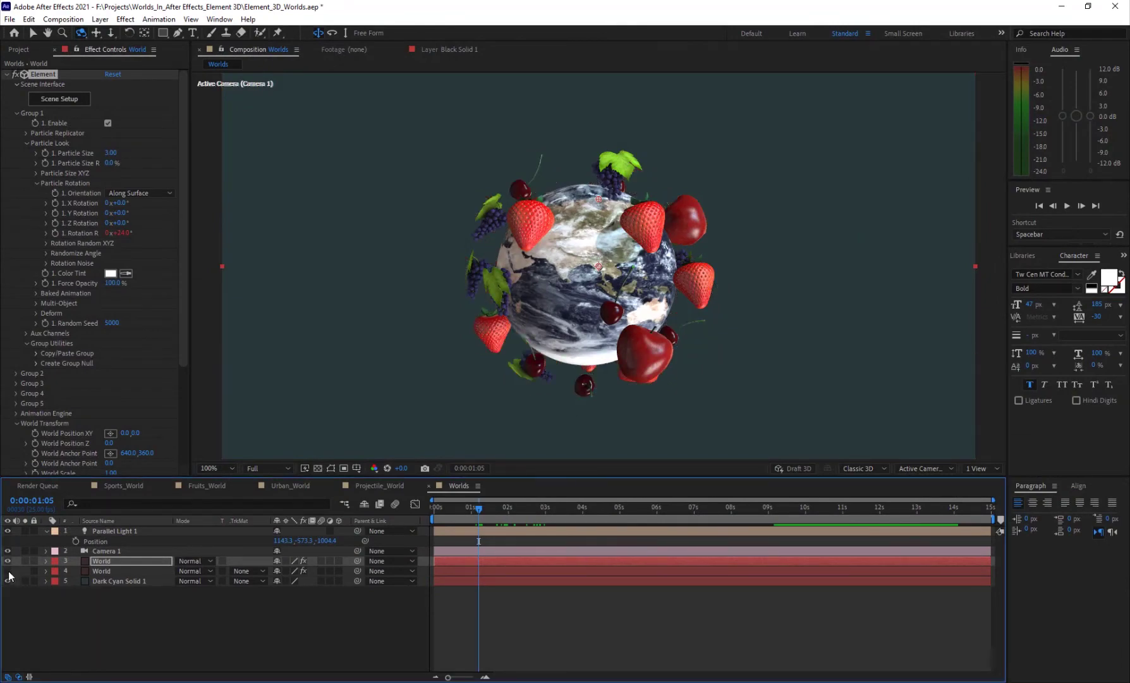
mouse_move(496, 508)
left_mouse_down()
mouse_move(547, 514)
mouse_move(499, 515)
left_mouse_up()
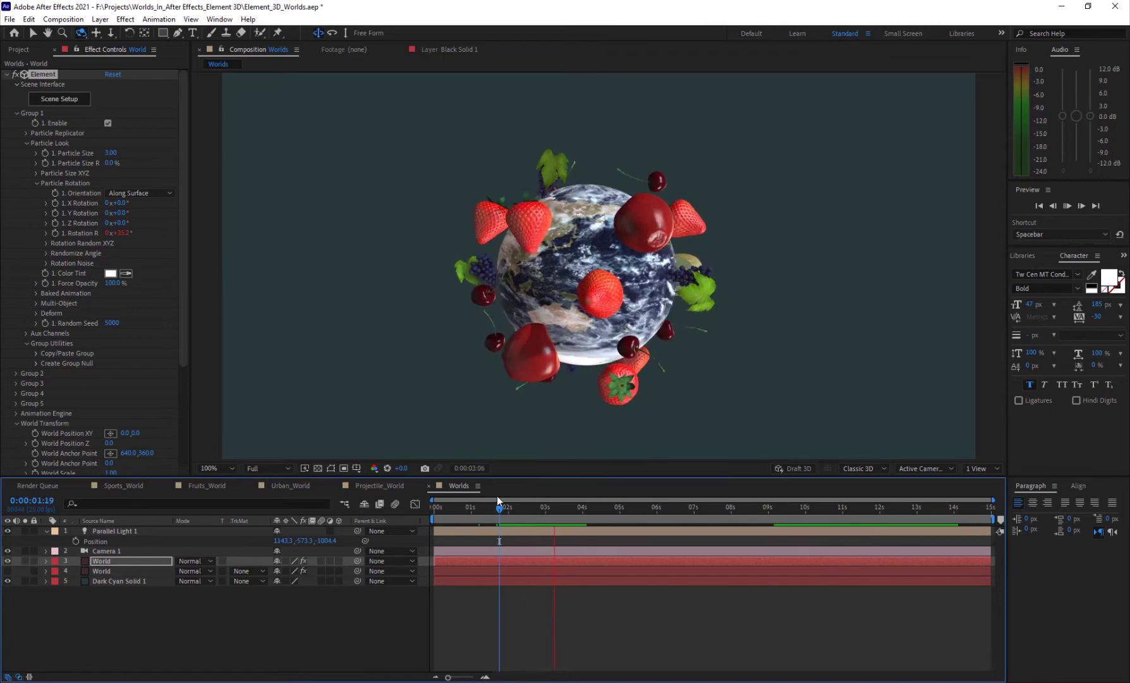
scroll(602, 200, "up", 2)
scroll(594, 213, "down", 2)
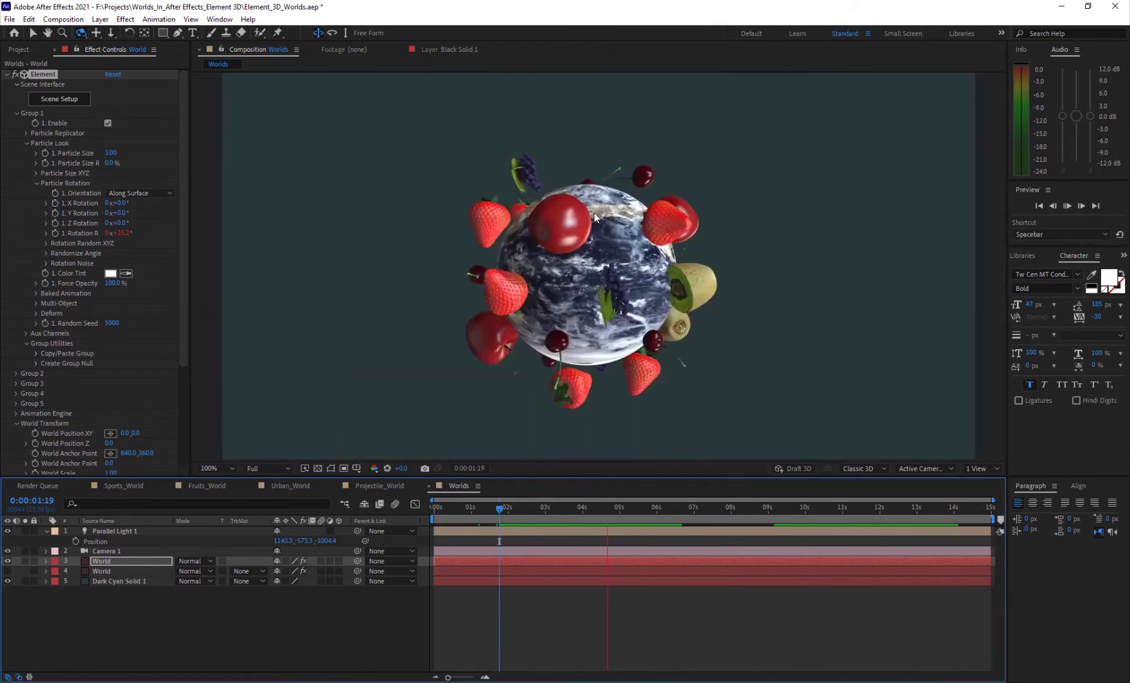
left_click_drag(656, 507, 612, 512)
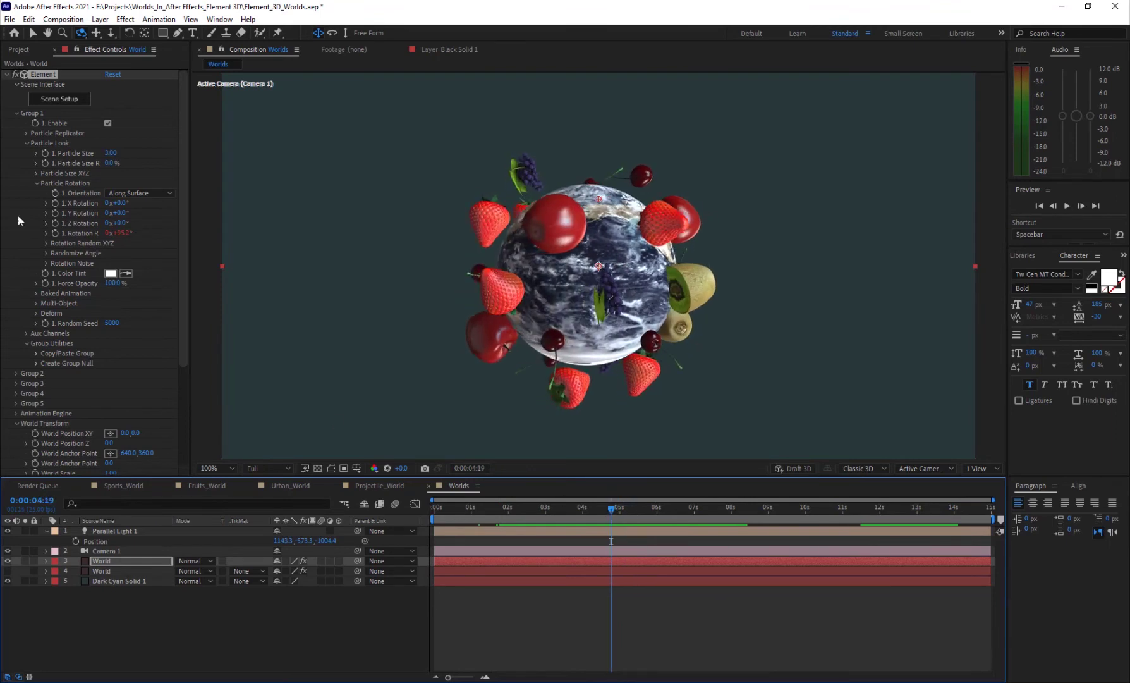
Step: Raise Group 1's replicator Shape Scale to 14.40 and preview the fruit globe
left_click(26, 134)
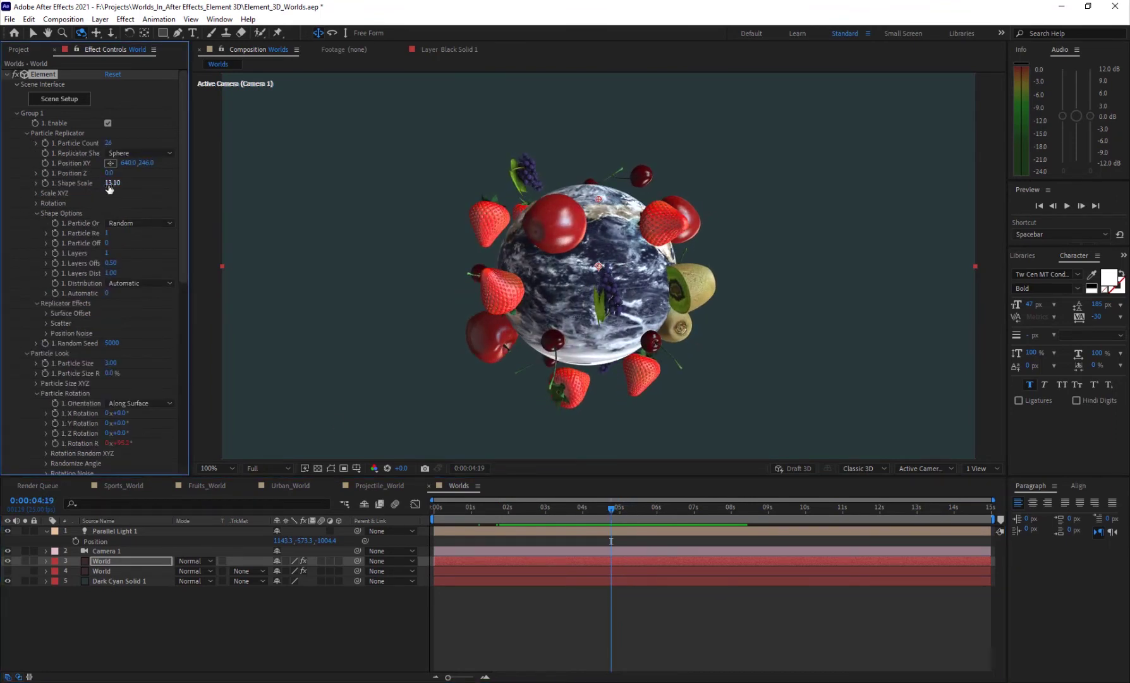
left_click_drag(115, 184, 137, 193)
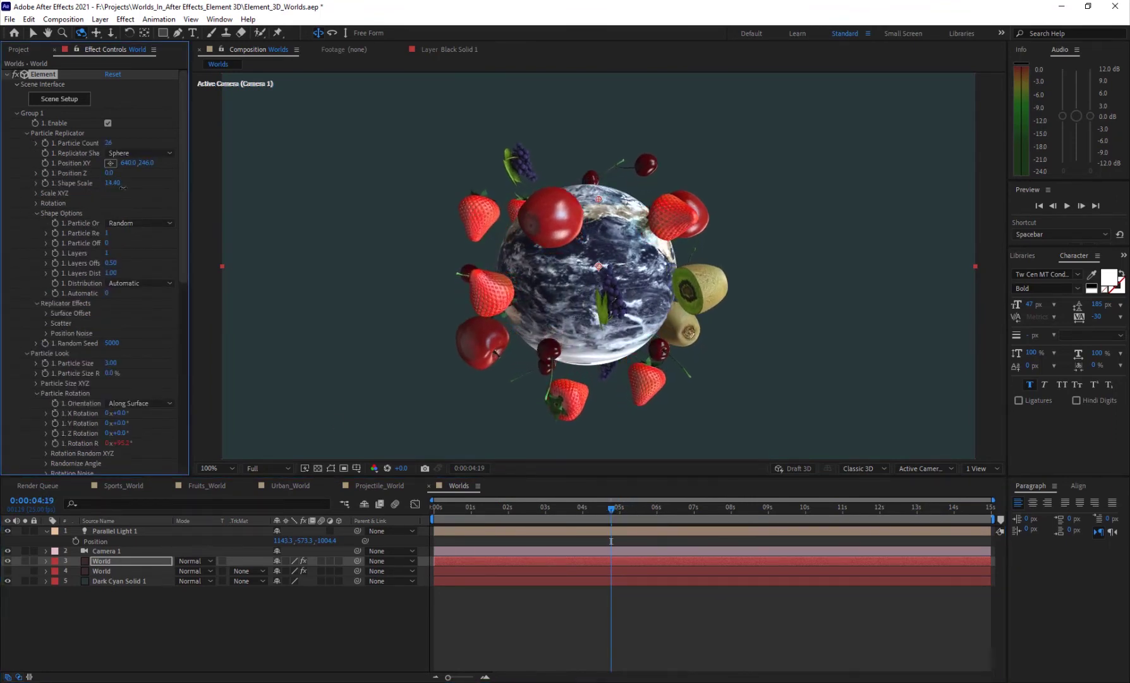
key("space")
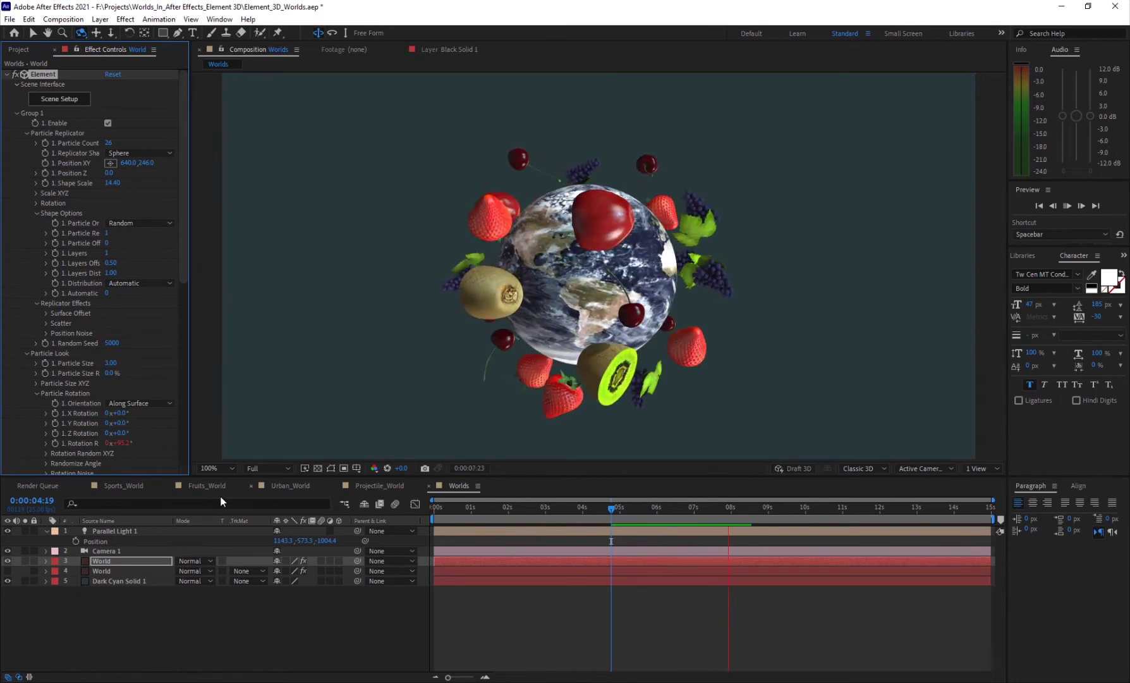
Step: Switch to the Urban_World composition and examine its Metropolitan building models in the Element scene
left_click(291, 486)
left_click_drag(496, 514, 538, 514)
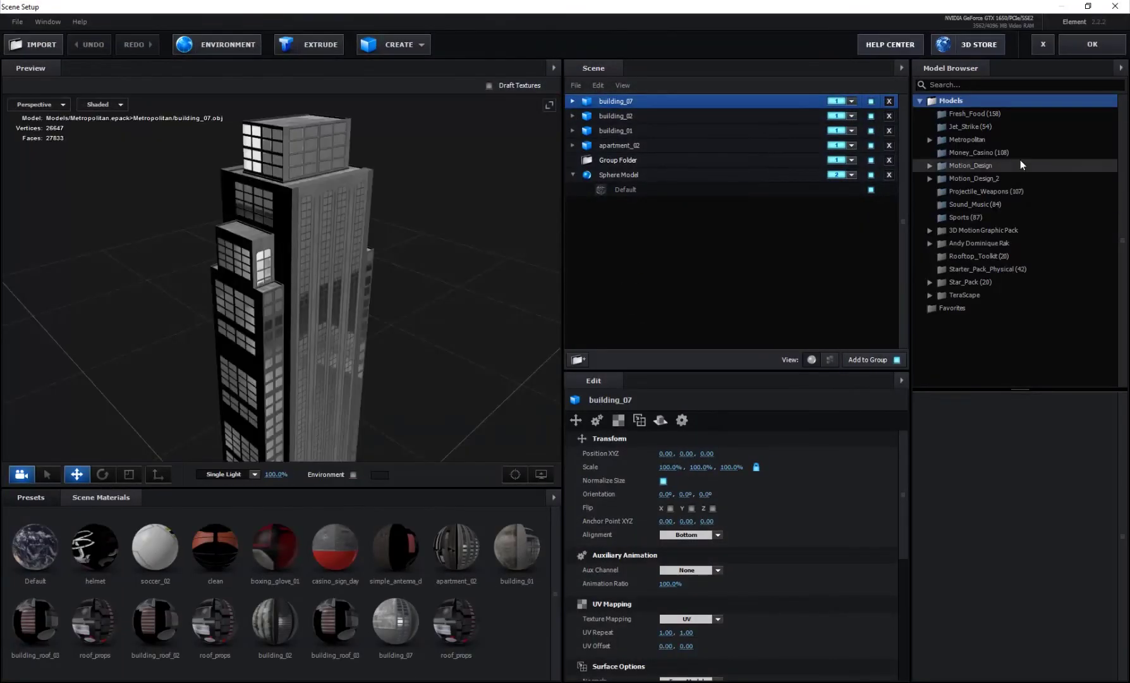
double_click(977, 138)
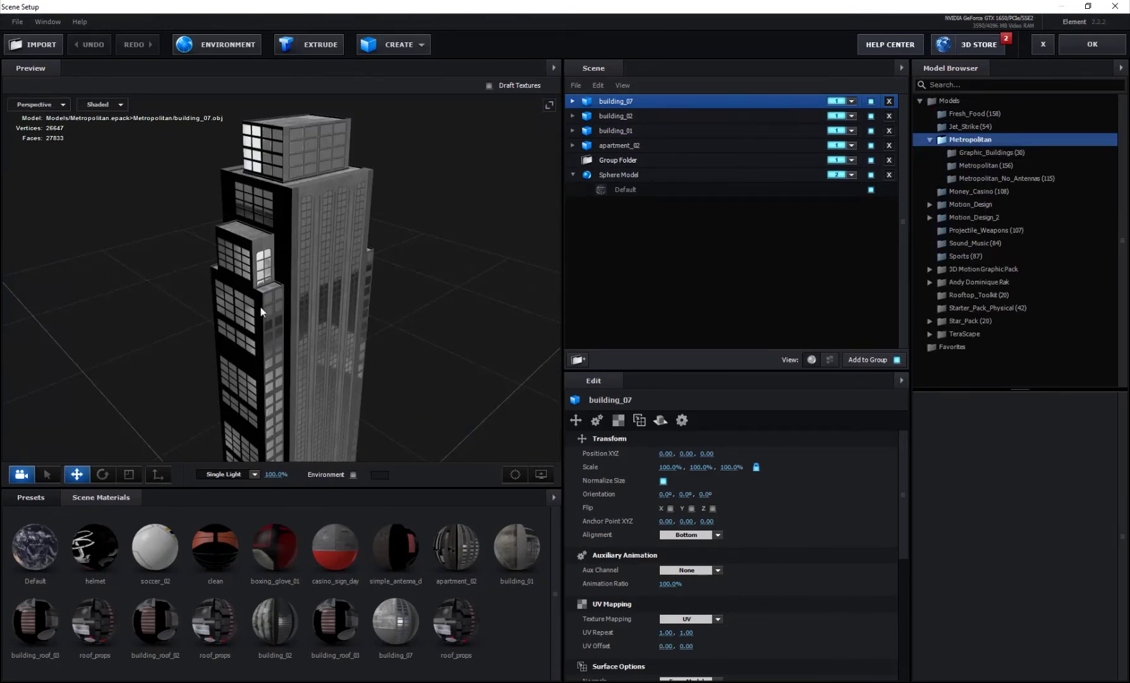
left_click_drag(260, 307, 378, 331)
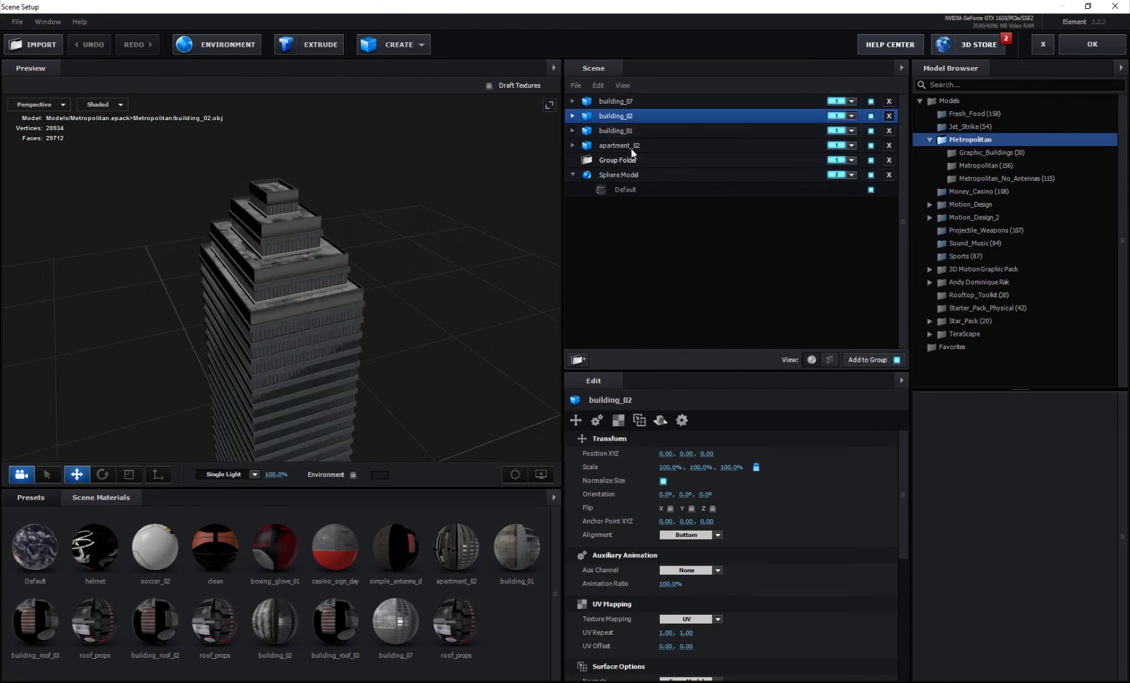
left_click(632, 146)
left_click(1084, 47)
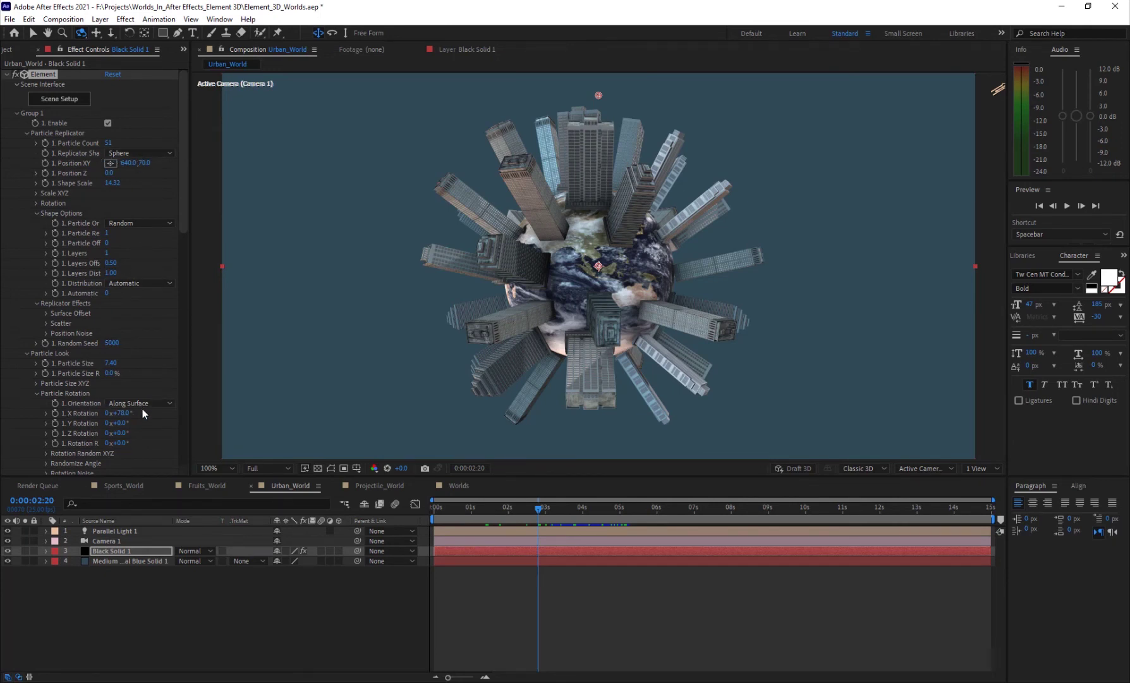
Step: Set Group 1's particle X Rotation to 80° in Urban_World and preview the city globe from 0:00:02:12
right_click(108, 412)
key("Escape")
mouse_move(120, 415)
left_mouse_down()
mouse_move(199, 416)
mouse_move(134, 423)
left_mouse_up()
left_click(126, 413)
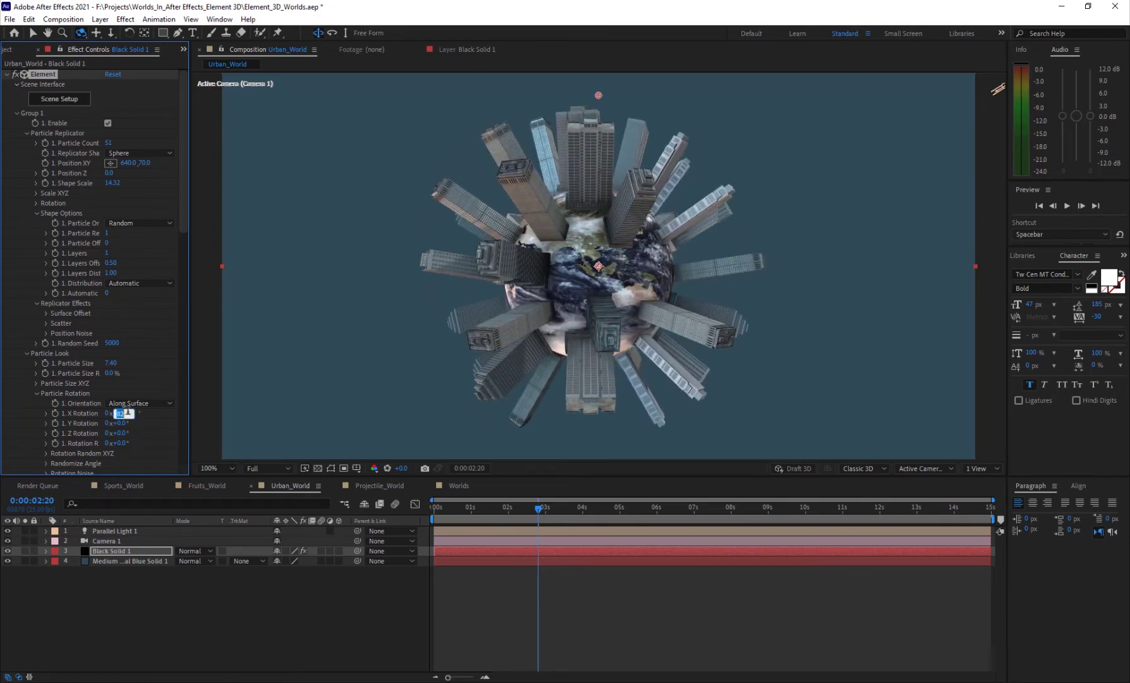
type("80")
key("Return")
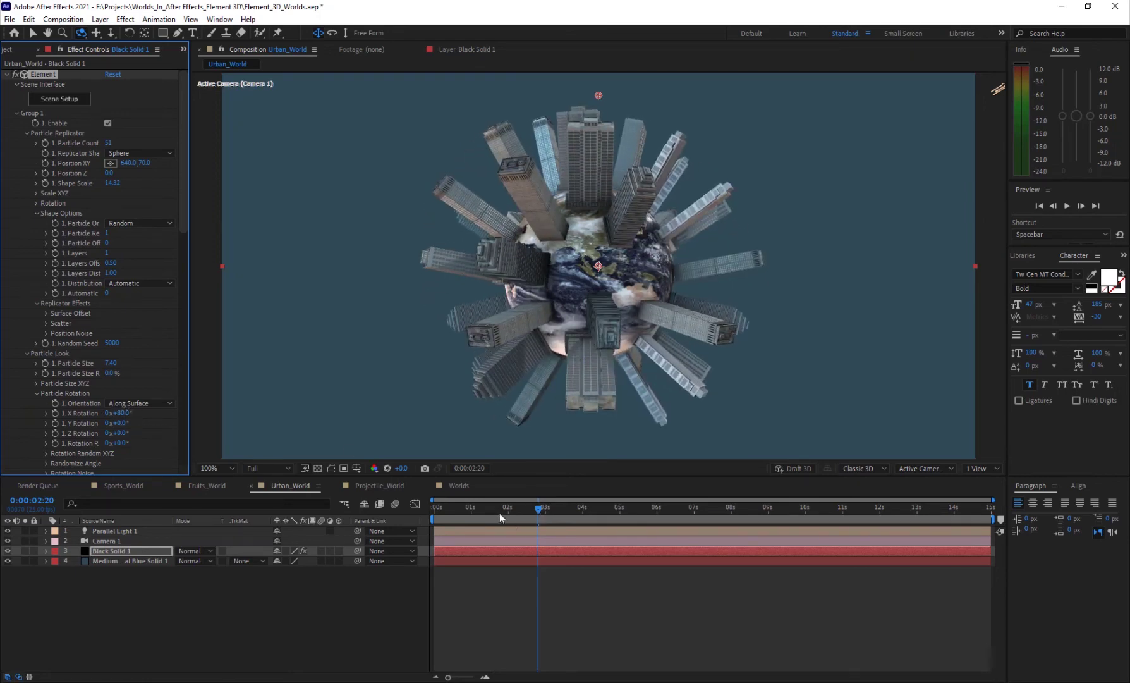
left_click_drag(500, 514, 527, 518)
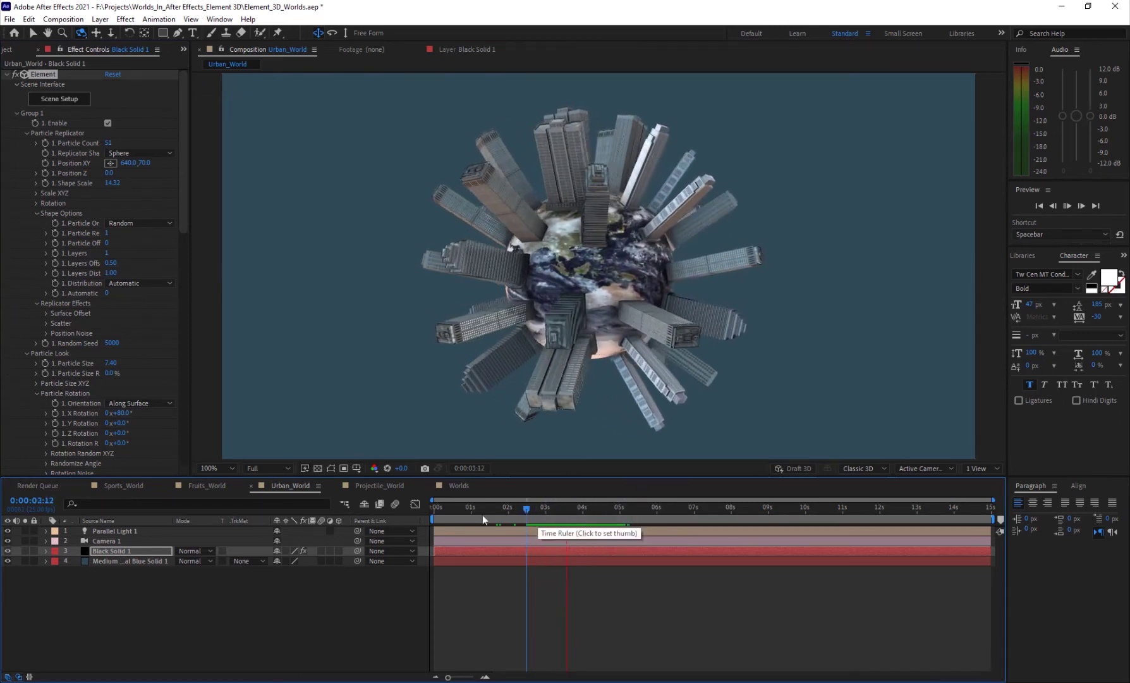
Step: Open the Projectile_World composition and preview its spinning weapons globe
left_click(383, 481)
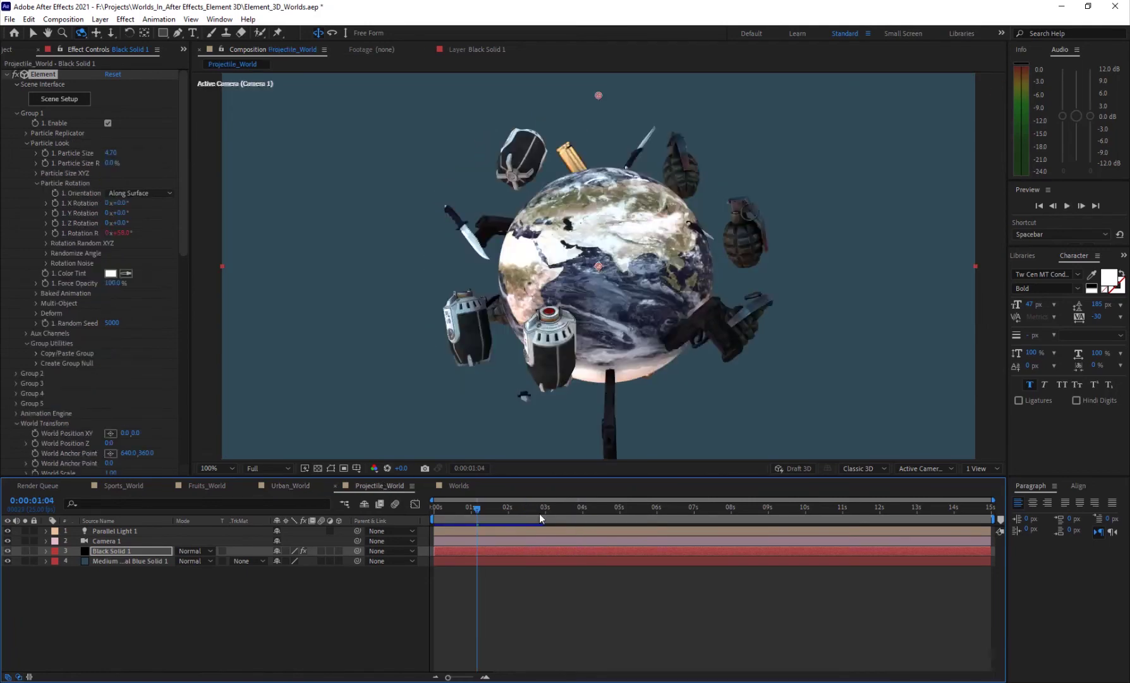
left_click_drag(539, 513, 511, 507)
key("space")
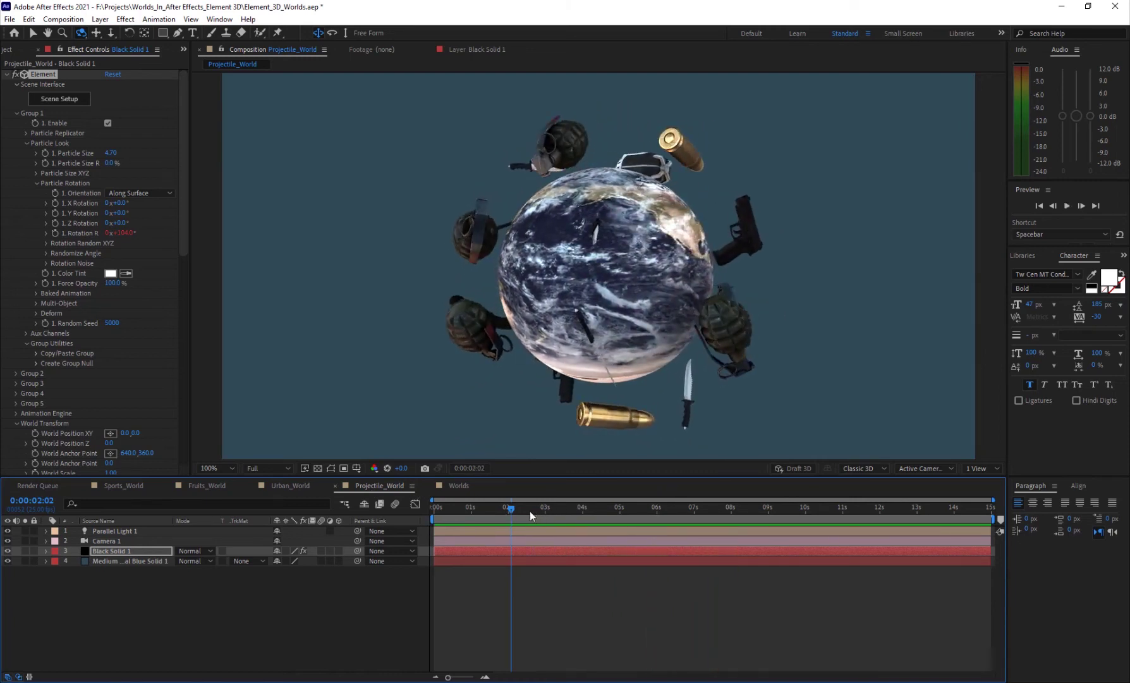
left_click_drag(530, 510, 571, 512)
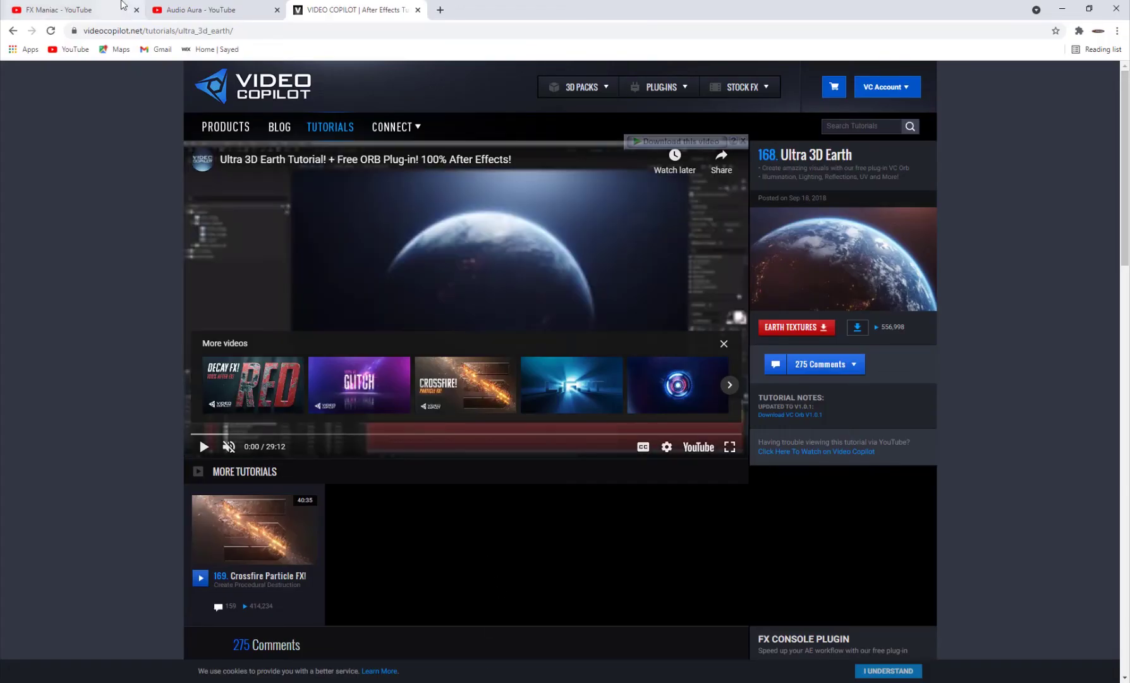
Step: Switch to the FX Maniac YouTube channel in the browser and look through its uploaded tutorials
left_click(63, 10)
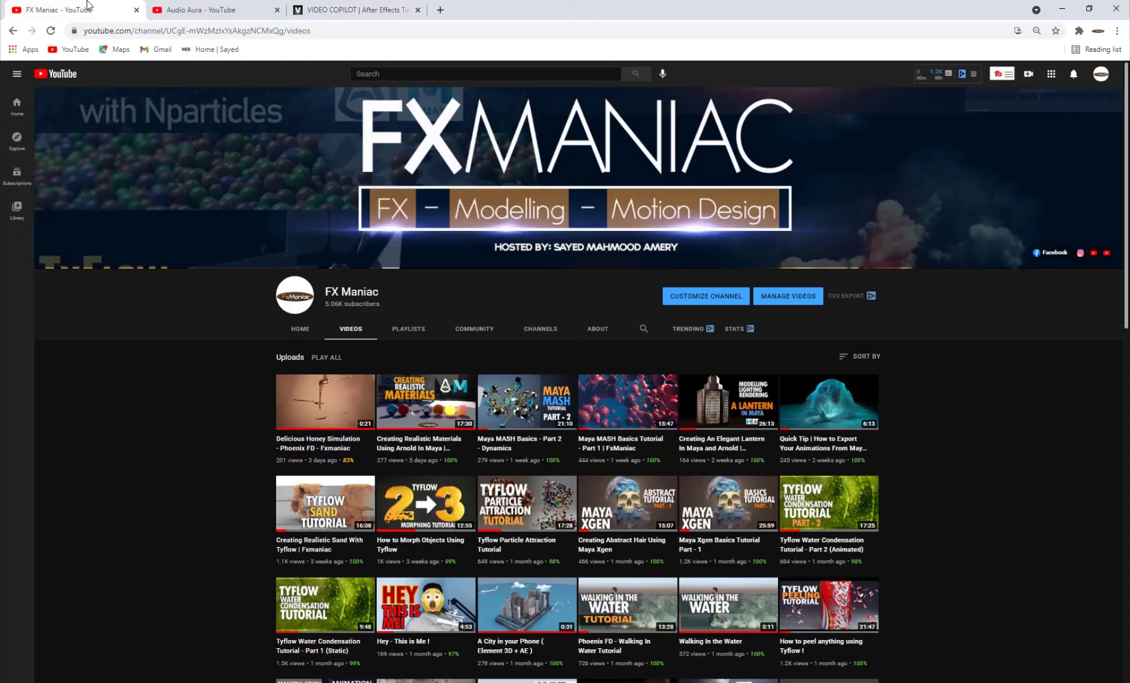
scroll(633, 480, "down", 5)
scroll(632, 480, "down", 7)
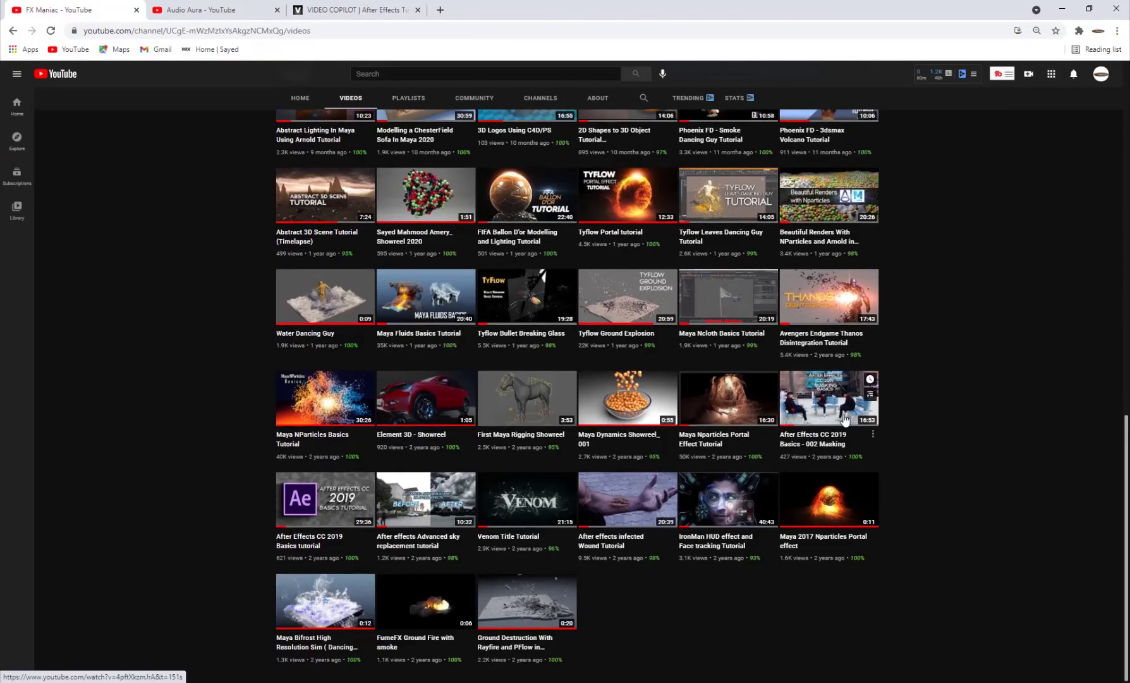
scroll(779, 499, "up", 8)
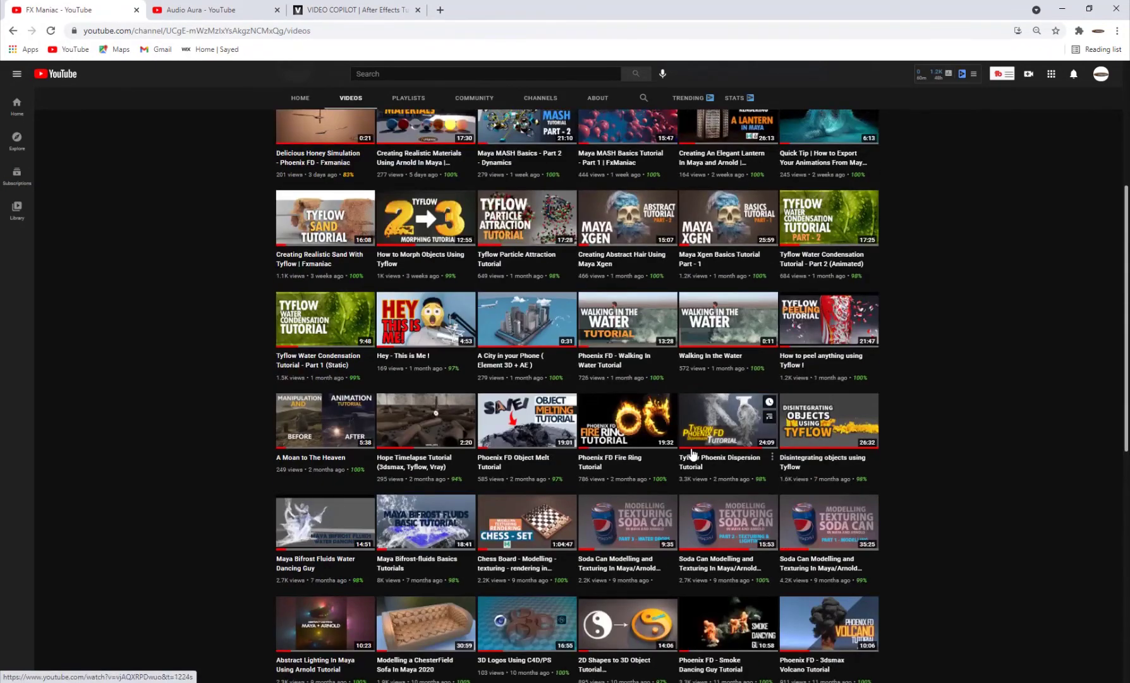
scroll(693, 454, "up", 4)
scroll(544, 437, "down", 4)
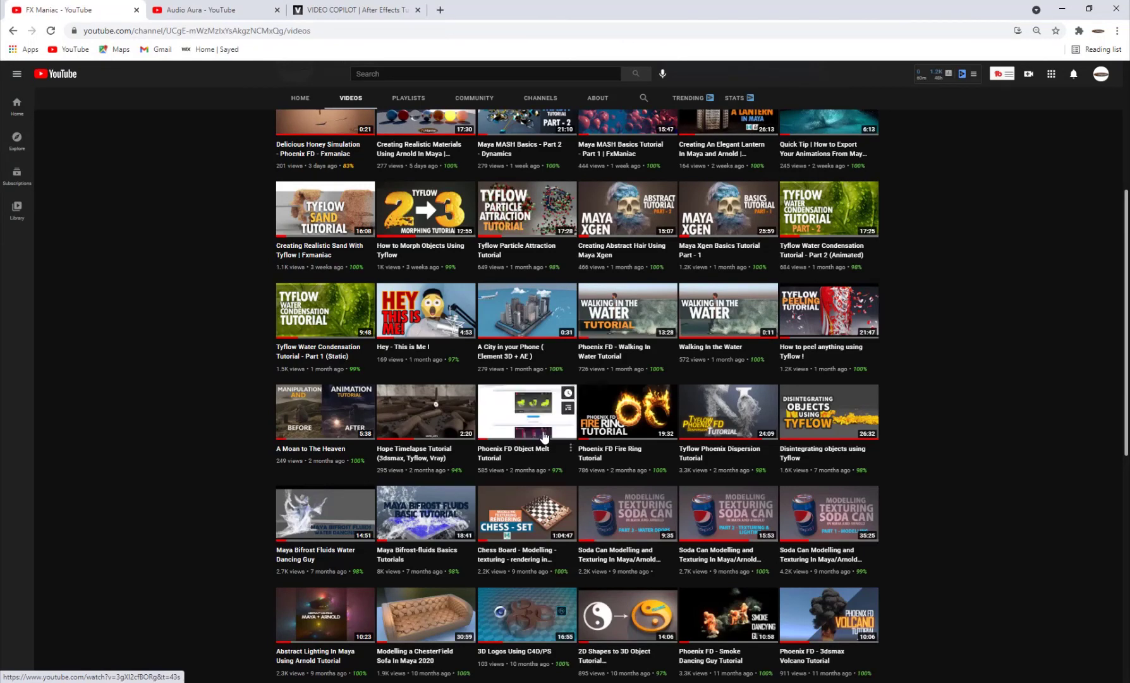
scroll(544, 436, "up", 4)
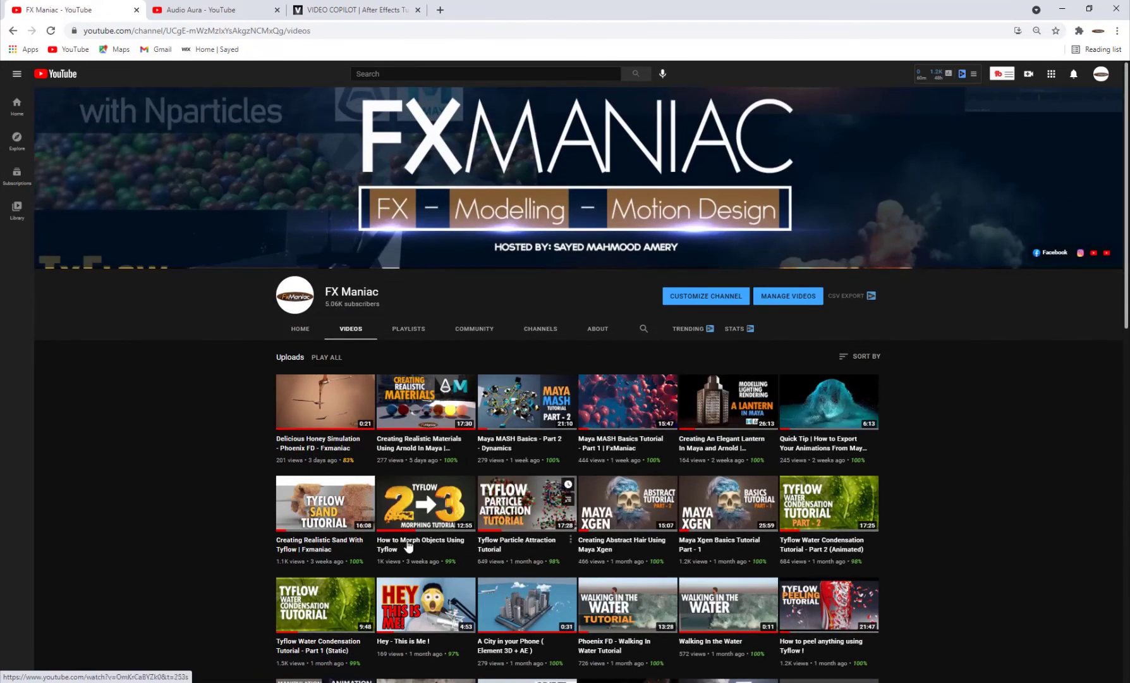
scroll(368, 125, "down", 4)
scroll(368, 126, "up", 4)
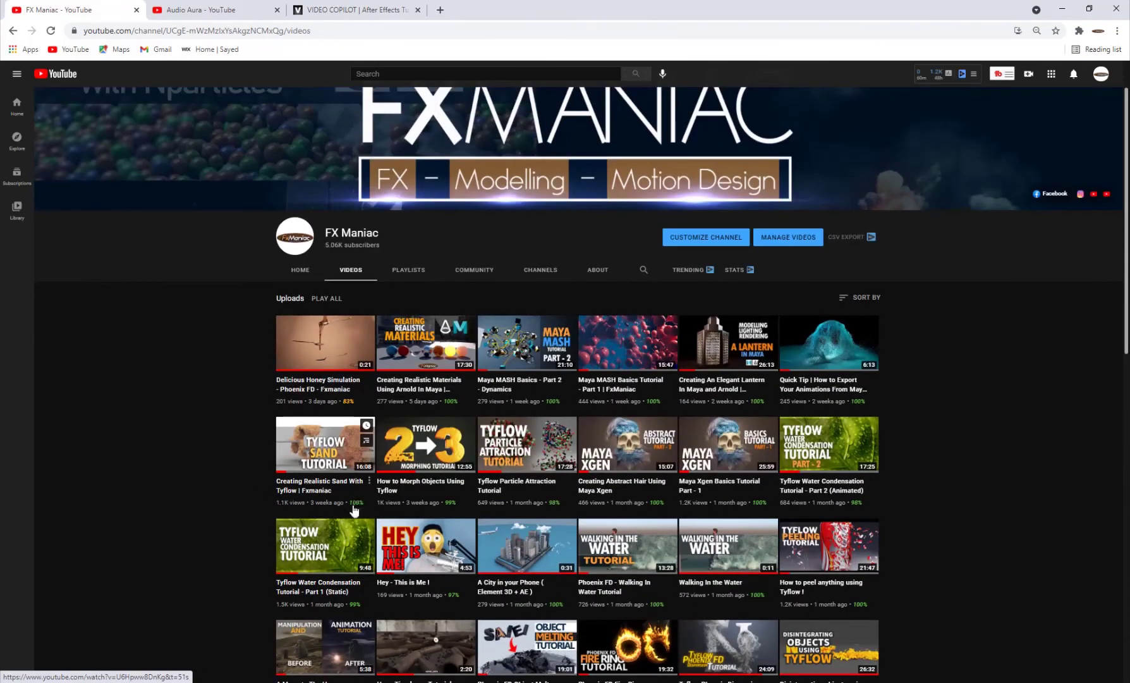
scroll(351, 411, "down", 5)
scroll(351, 411, "up", 5)
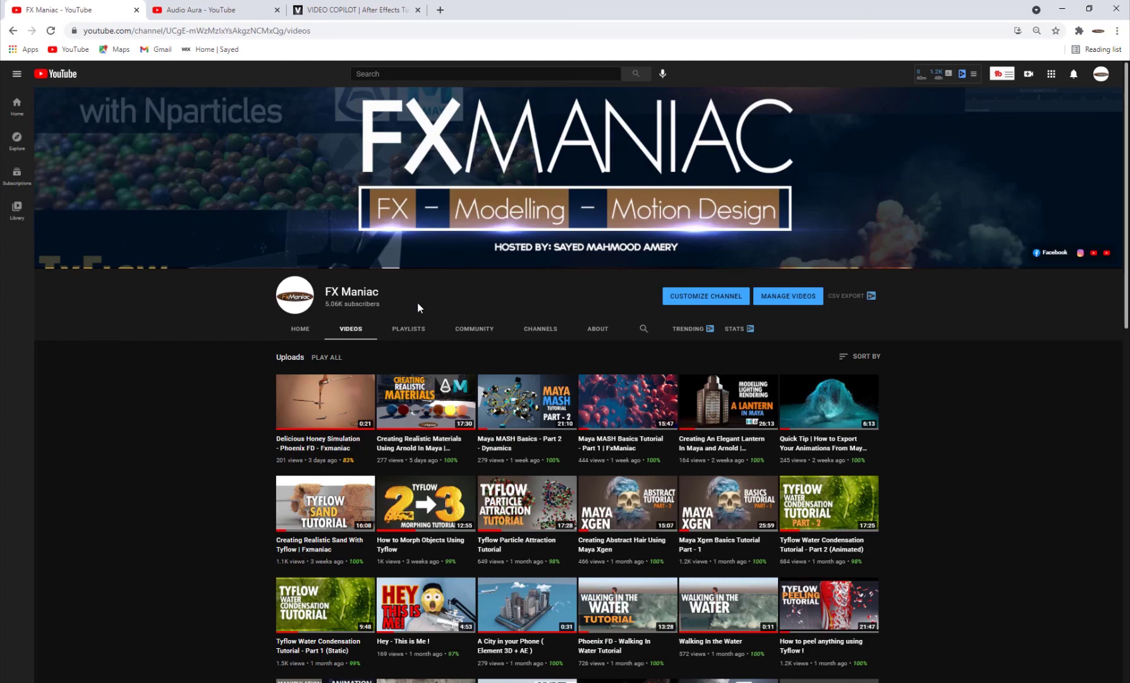
Step: Switch to the Audio Aura YouTube channel, highlight its name and look through its uploaded music videos
left_click(214, 8)
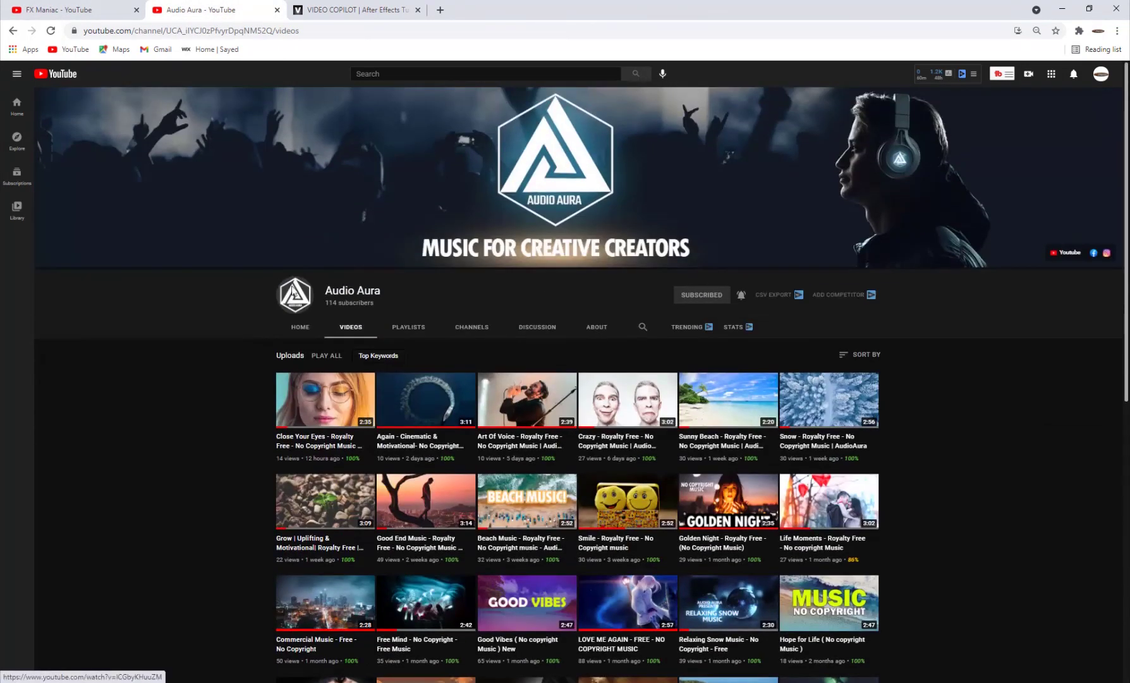
left_click_drag(396, 292, 325, 290)
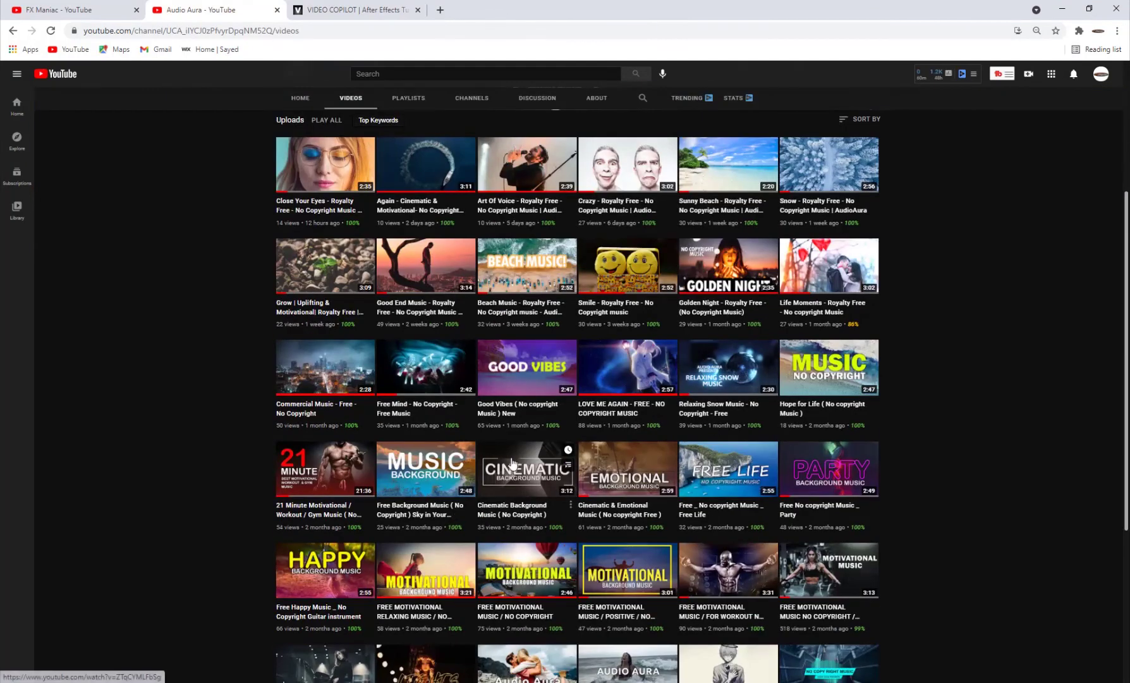
scroll(507, 456, "down", 5)
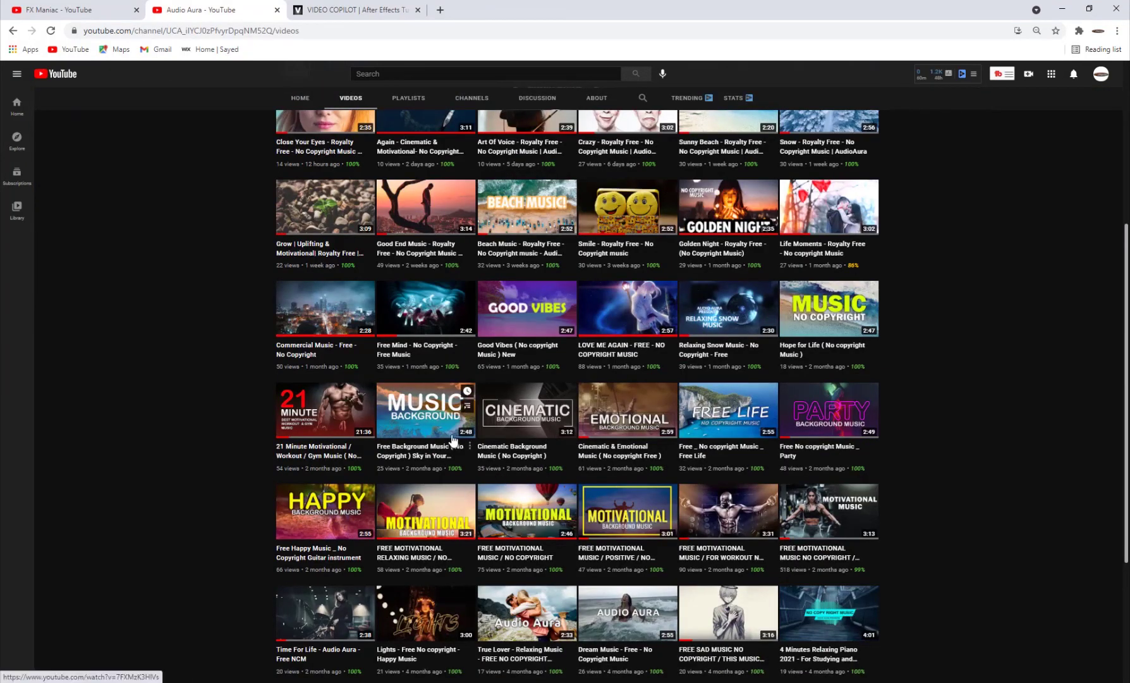
scroll(549, 441, "up", 1)
scroll(549, 441, "up", 3)
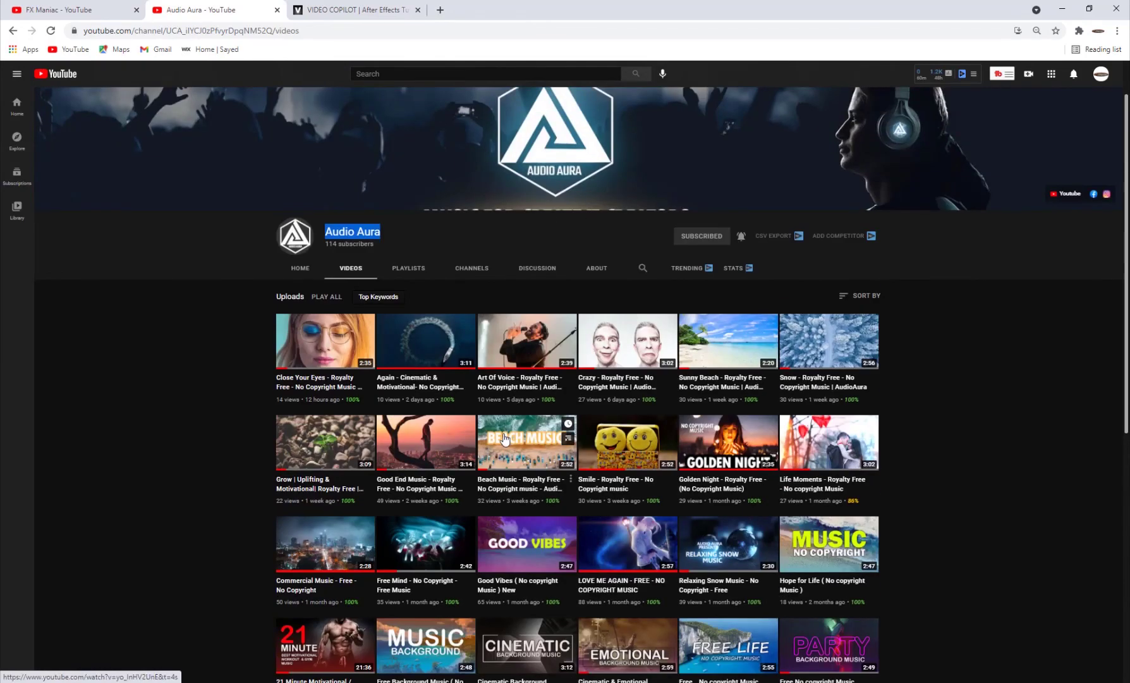
scroll(506, 440, "down", 3)
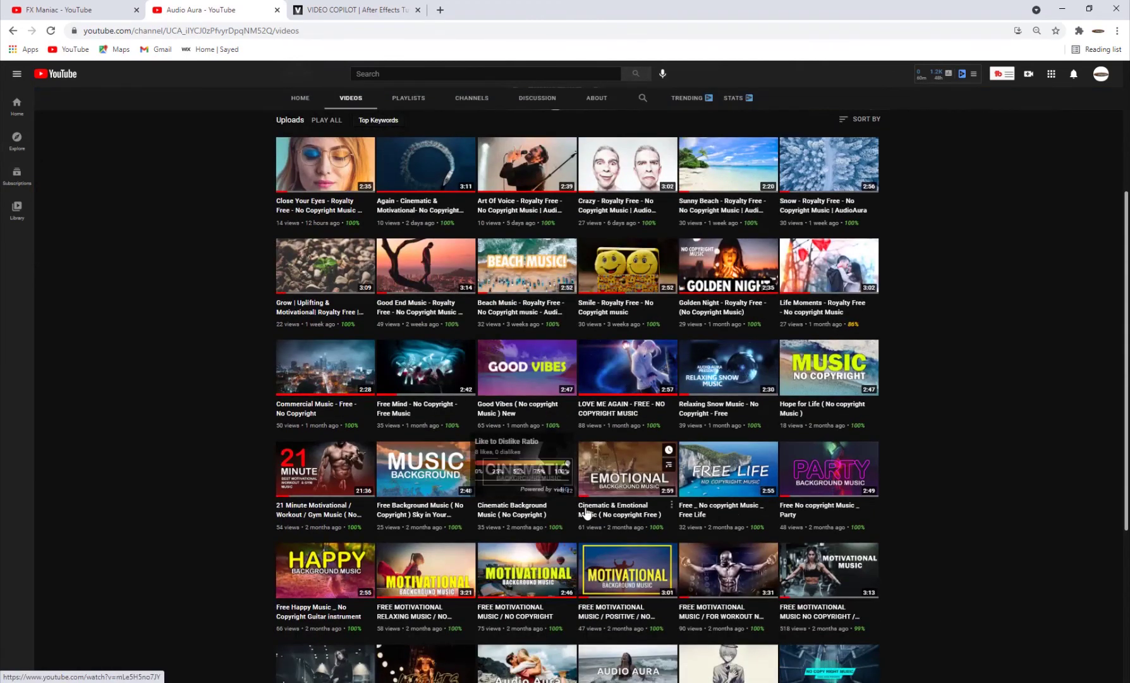
mouse_move(612, 425)
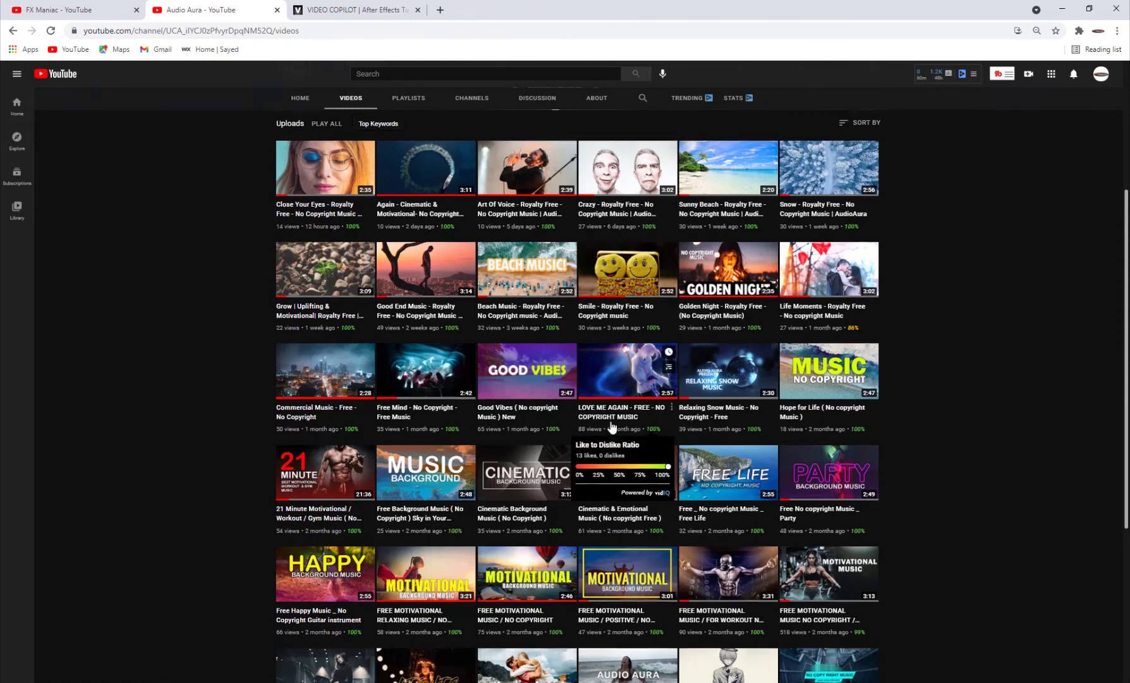
scroll(612, 425, "up", 3)
scroll(260, 325, "up", 1)
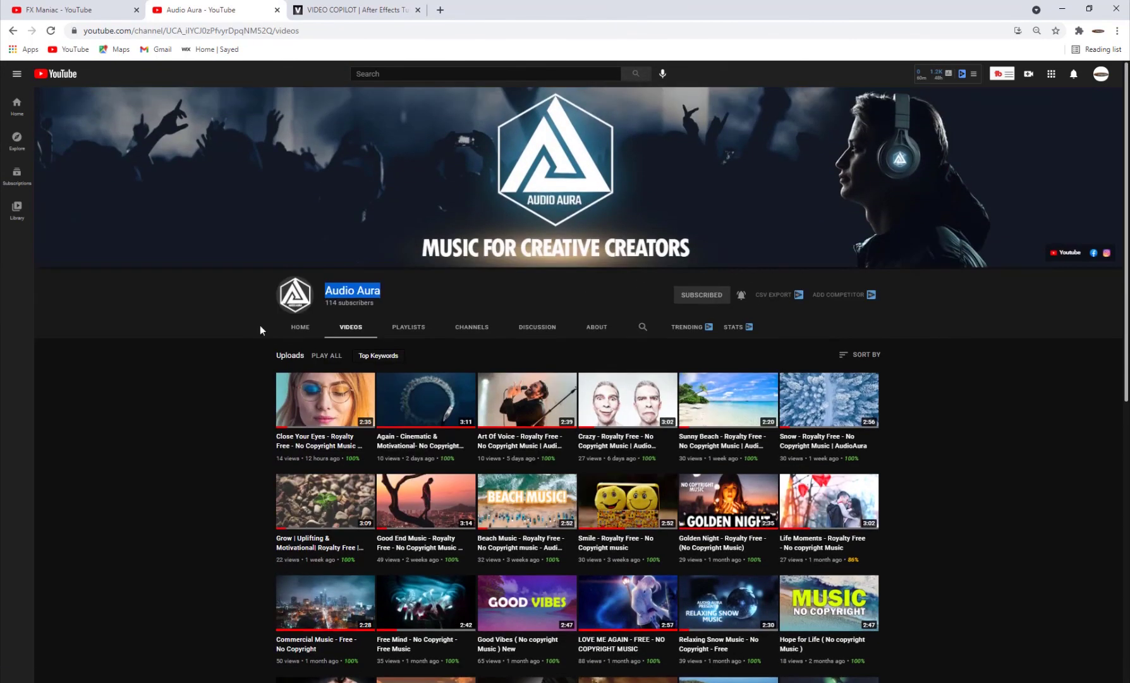
left_click(393, 295)
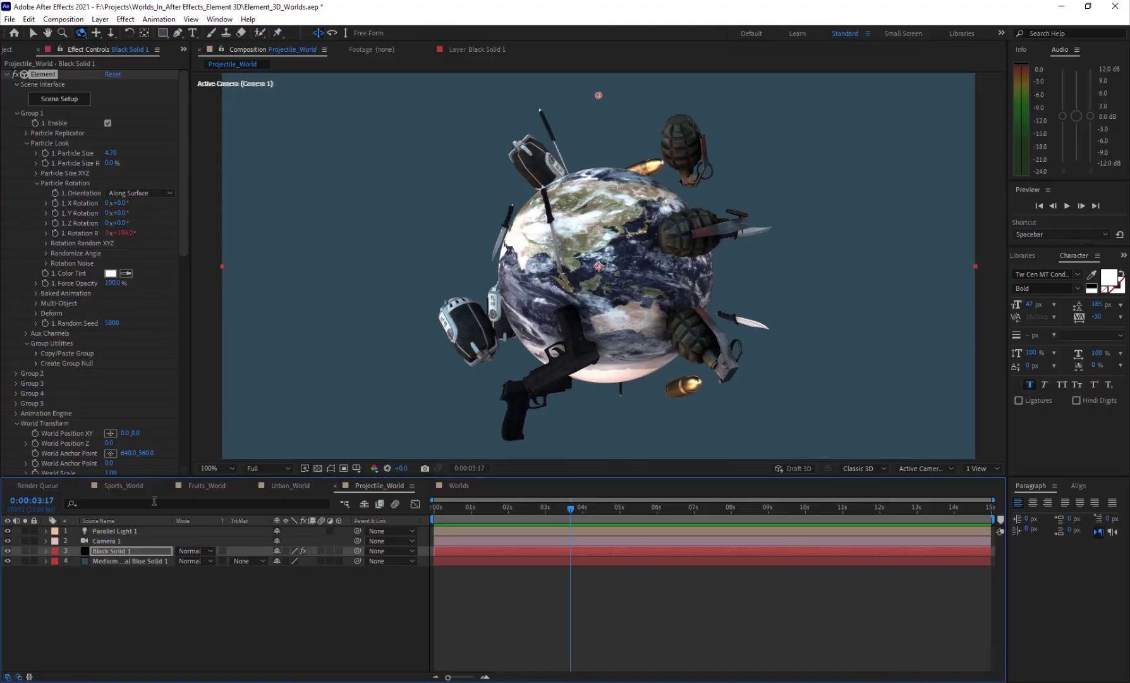
Step: Return to After Effects and scrub the Projectile_World animation to about 0:00:03:20
left_click_drag(526, 520, 570, 515)
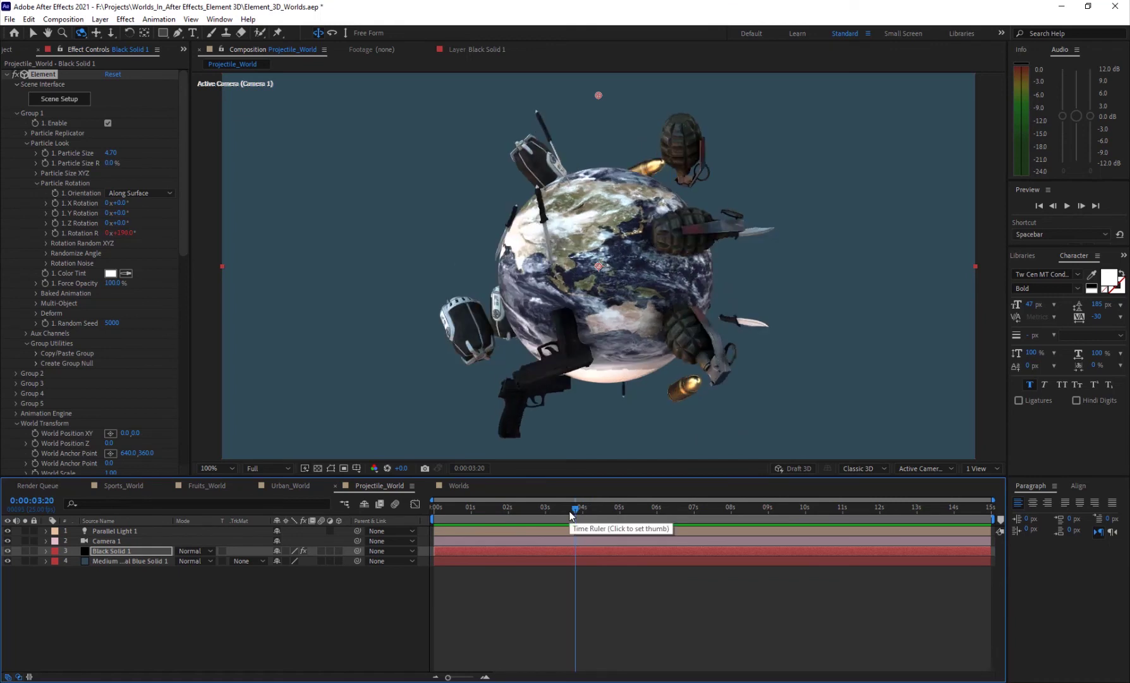